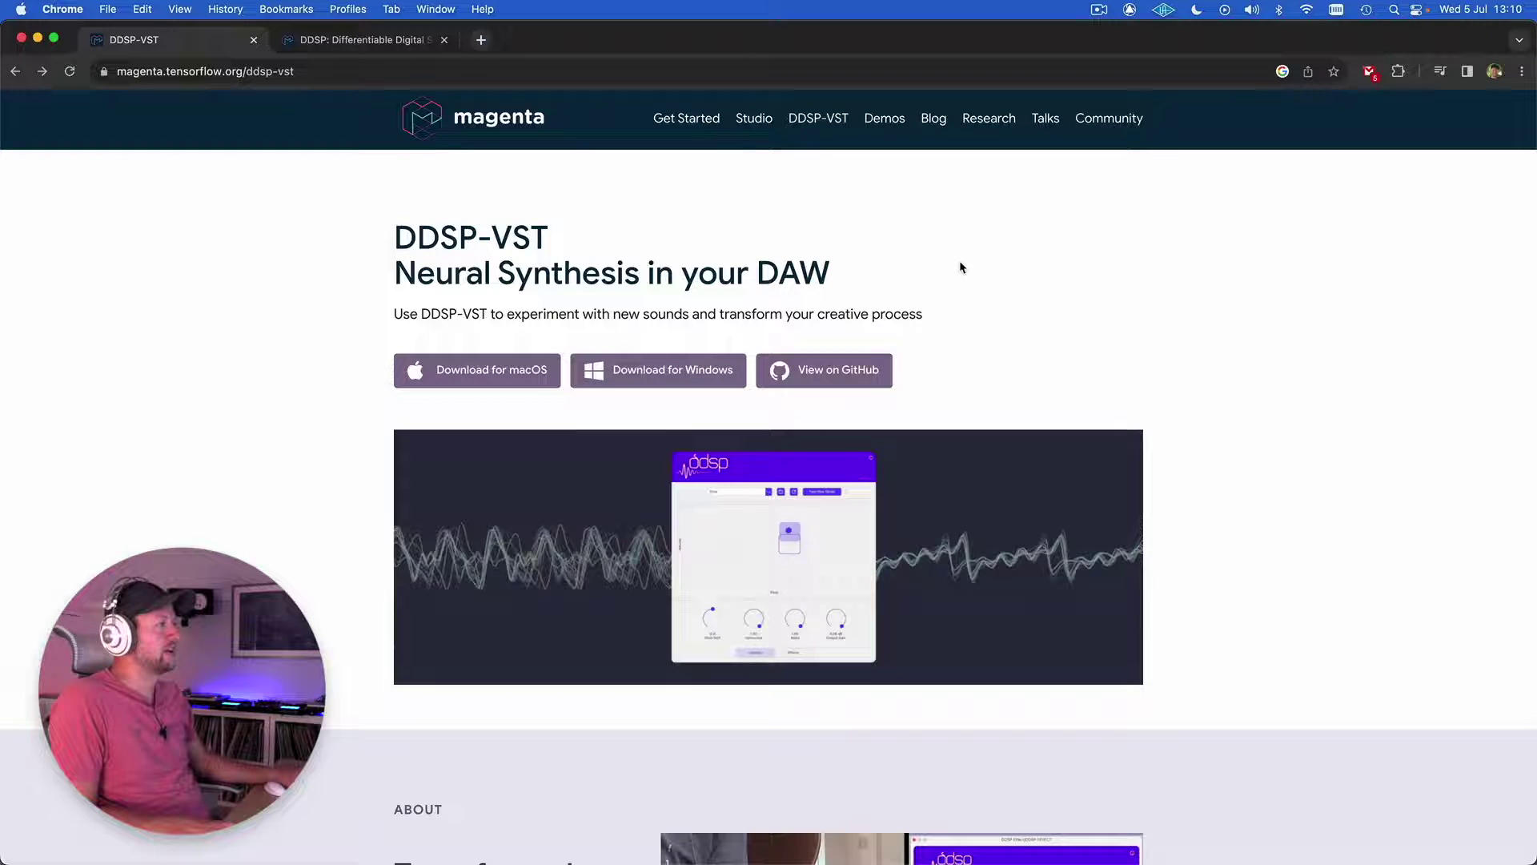
Step: Scroll through the Magenta DDSP-VST page, then switch to the DDSP research article tab
{"action": "scroll", "coordinate": [1138, 273], "scroll_direction": "down", "scroll_amount": 1}
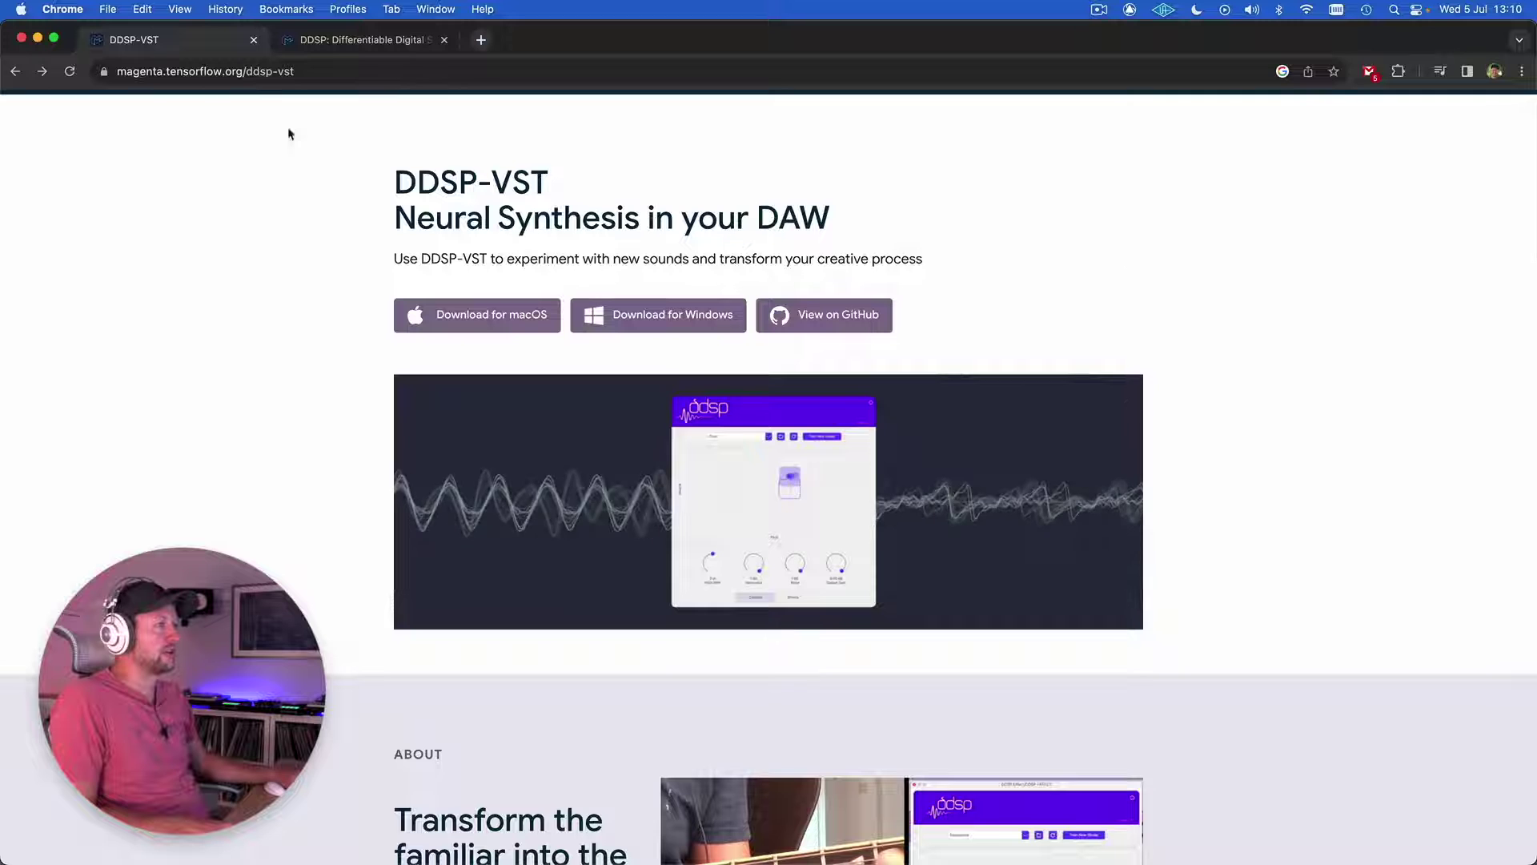
{"action": "scroll", "coordinate": [1204, 272], "scroll_direction": "down", "scroll_amount": 10}
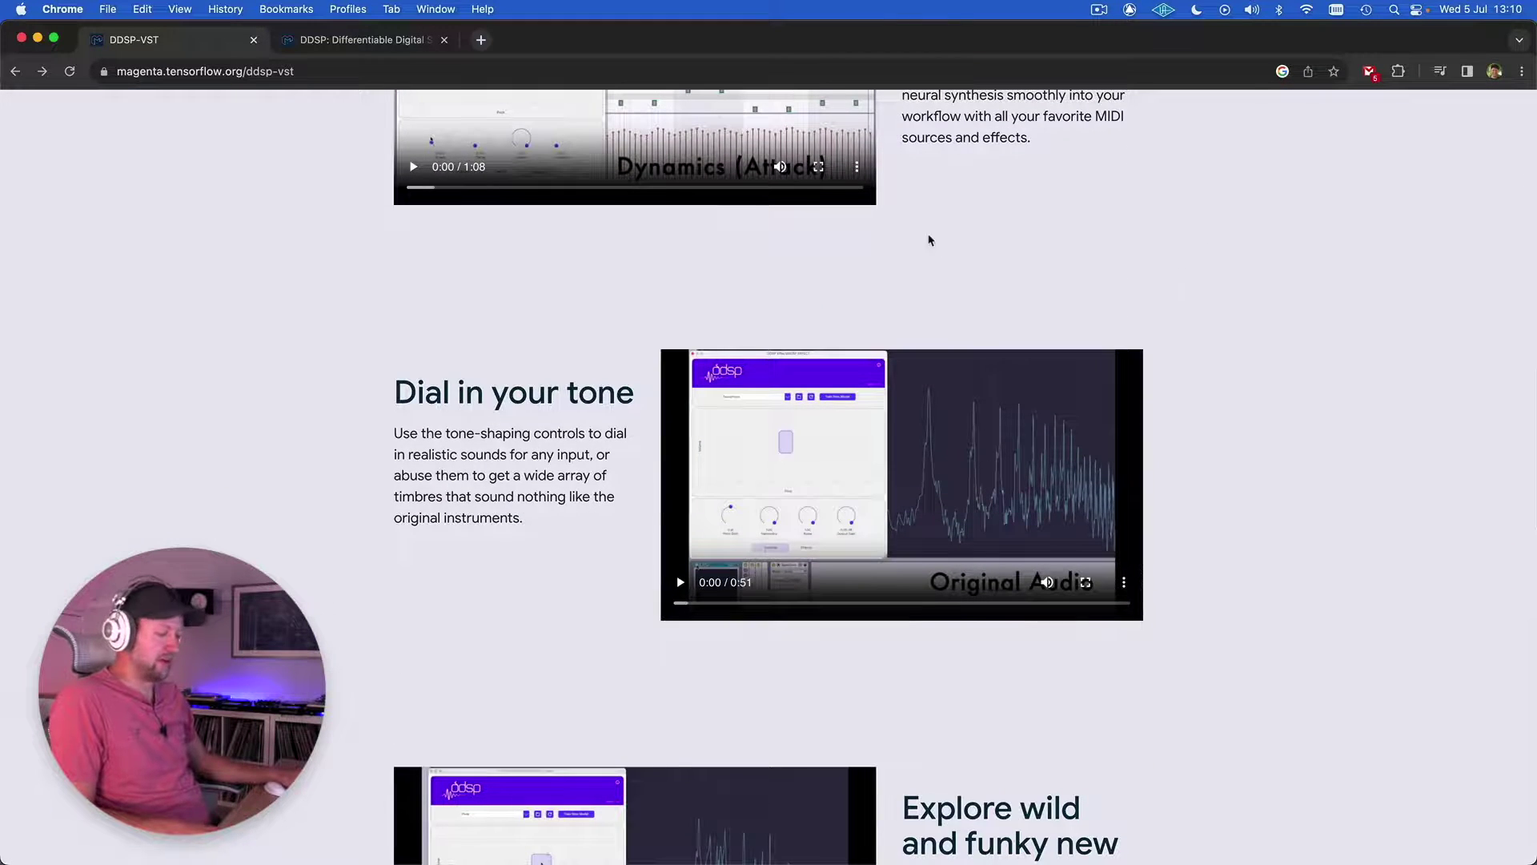
{"action": "key", "text": "ctrl+Tab"}
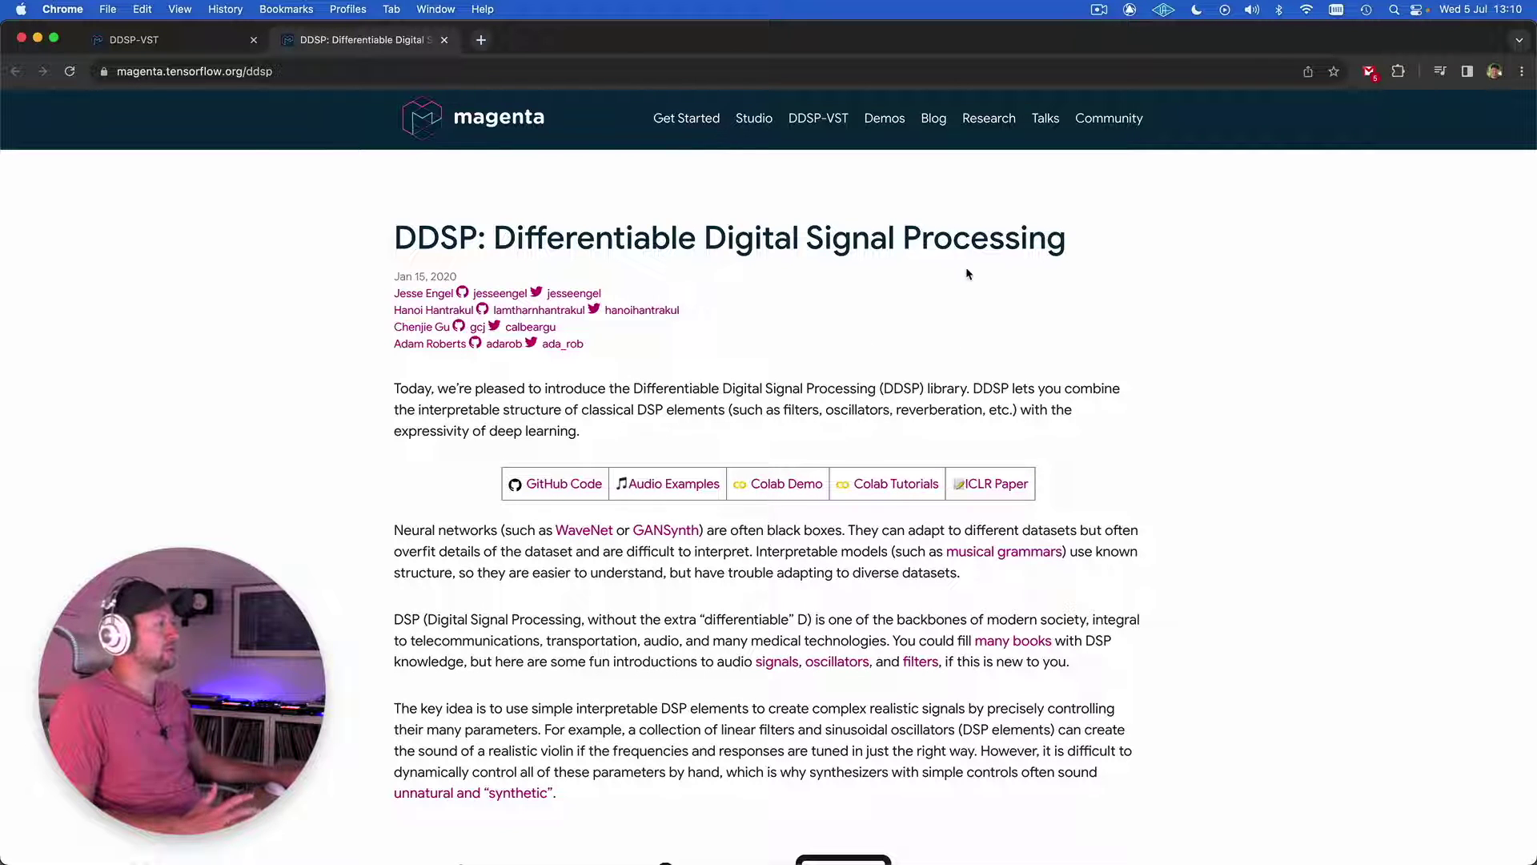
Step: Read down the DDSP article past the diagram to the Voice→Violin and Violin→Flute audio examples
{"action": "scroll", "coordinate": [1278, 356], "scroll_direction": "down", "scroll_amount": 5}
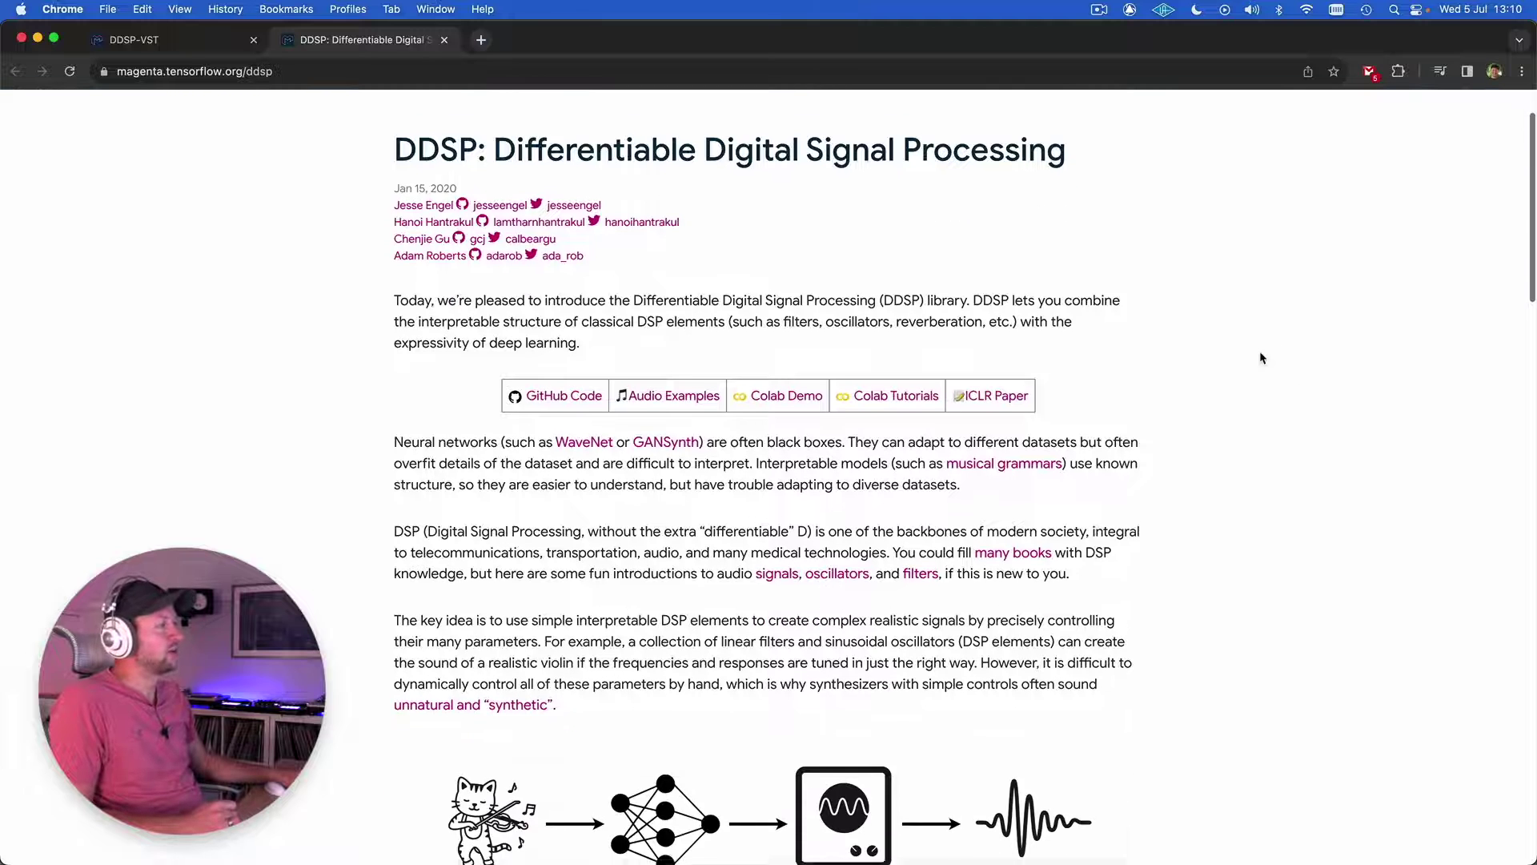
{"action": "scroll", "coordinate": [1262, 357], "scroll_direction": "down", "scroll_amount": 2}
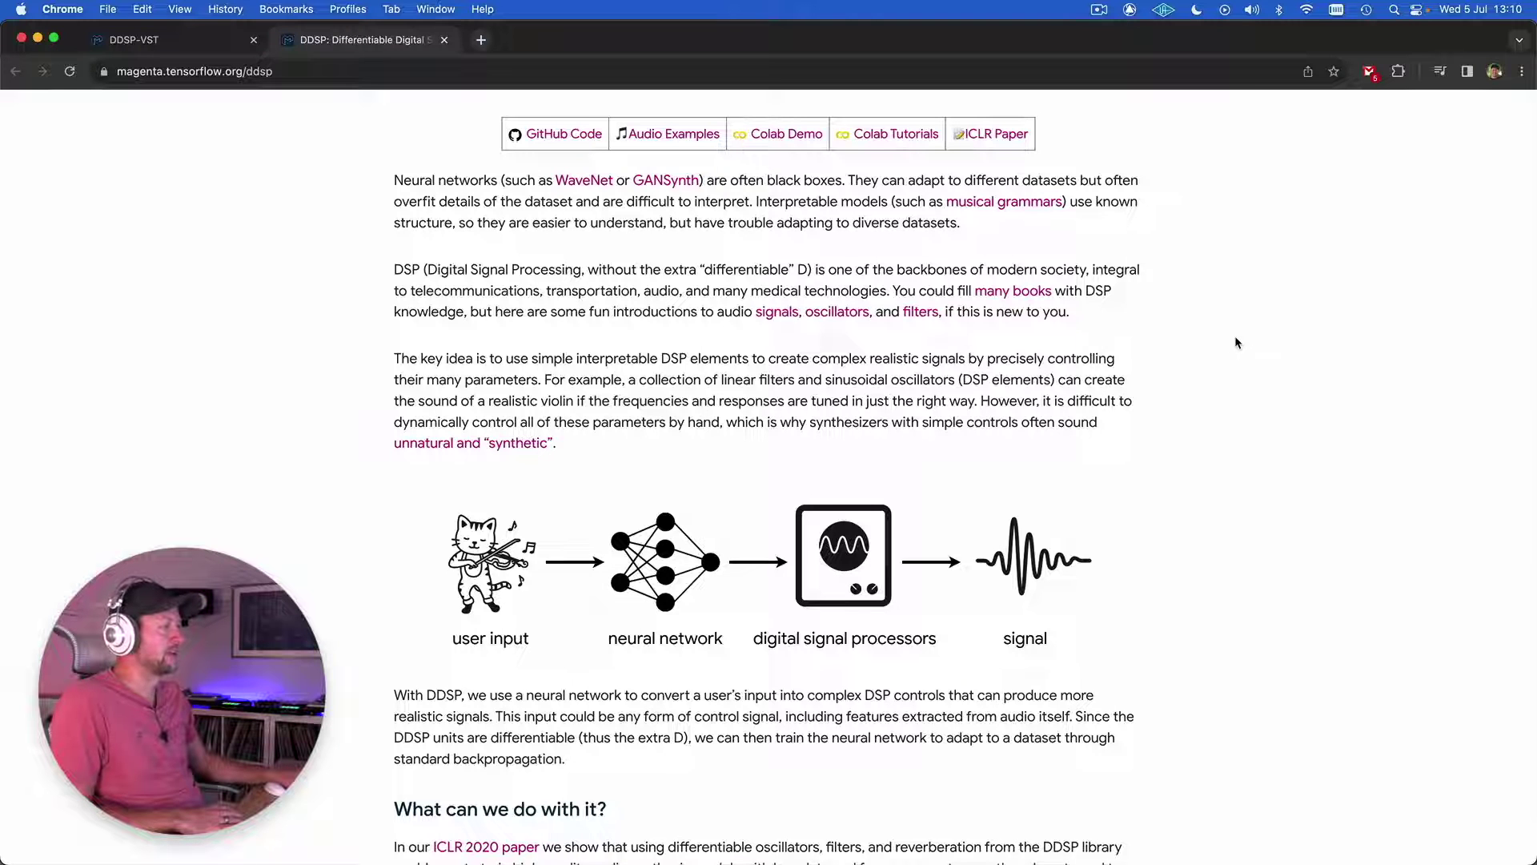
{"action": "scroll", "coordinate": [1235, 342], "scroll_direction": "down", "scroll_amount": 5}
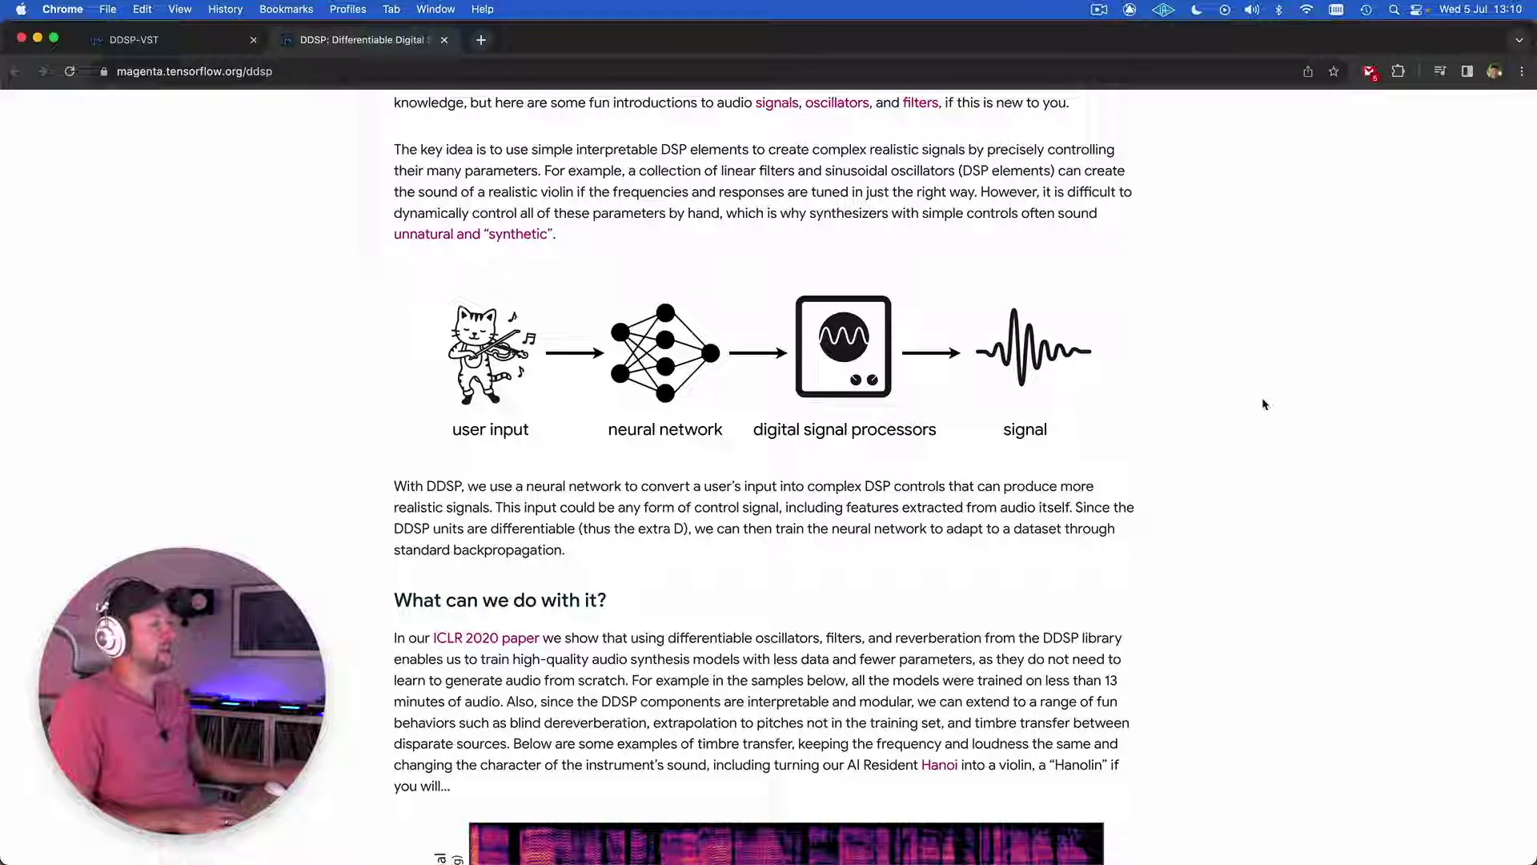
{"action": "scroll", "coordinate": [1263, 403], "scroll_direction": "down", "scroll_amount": 7}
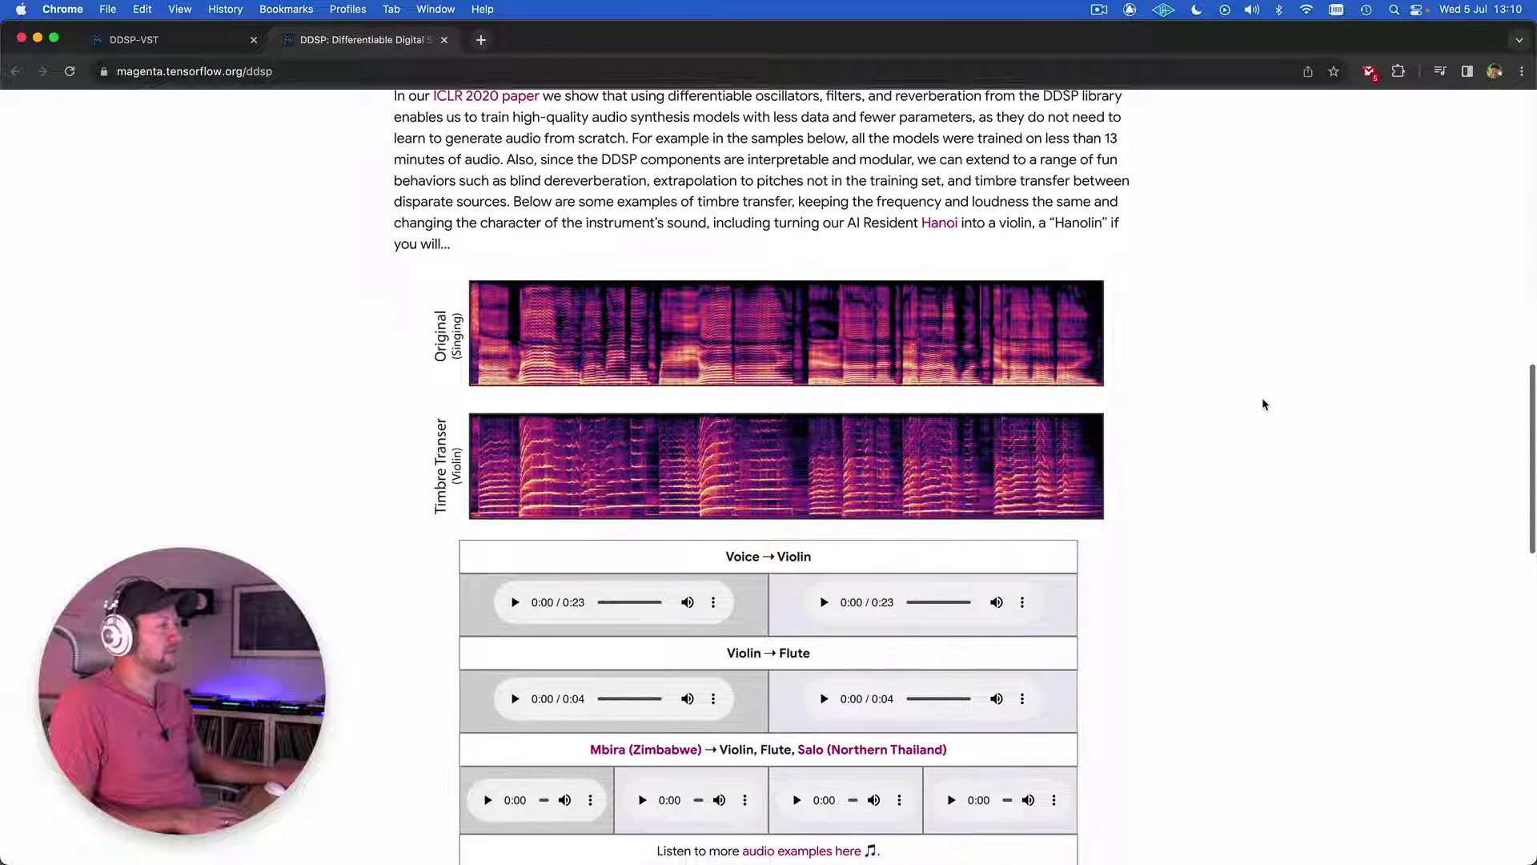
Step: Play and pause the Voice→Violin example, view the autoencoder diagram, then switch to Ableton Live
{"action": "scroll", "coordinate": [1263, 403], "scroll_direction": "down", "scroll_amount": 2}
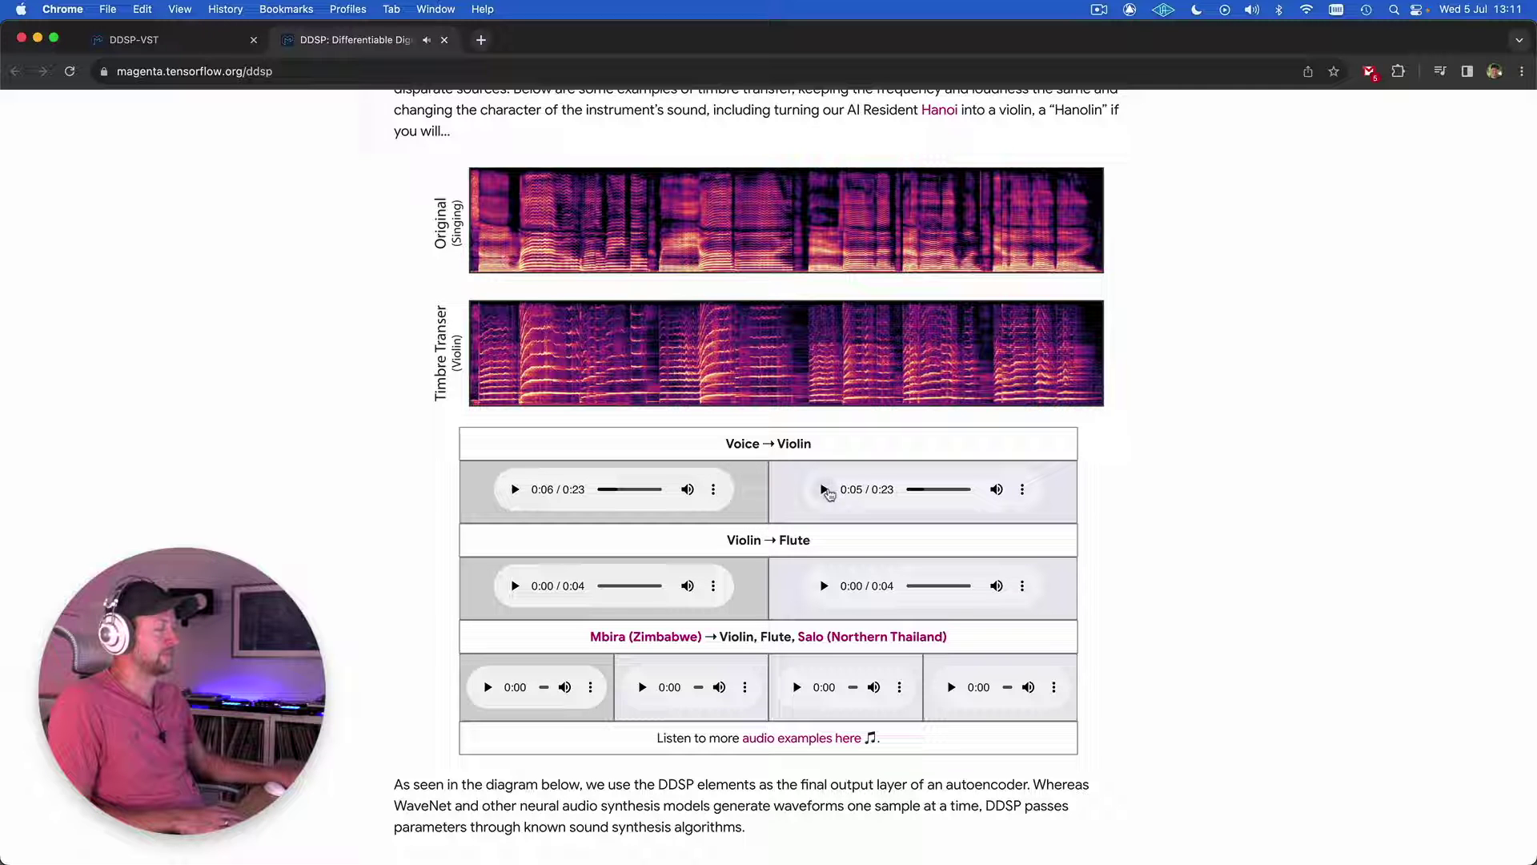
{"action": "left_click", "coordinate": [825, 490]}
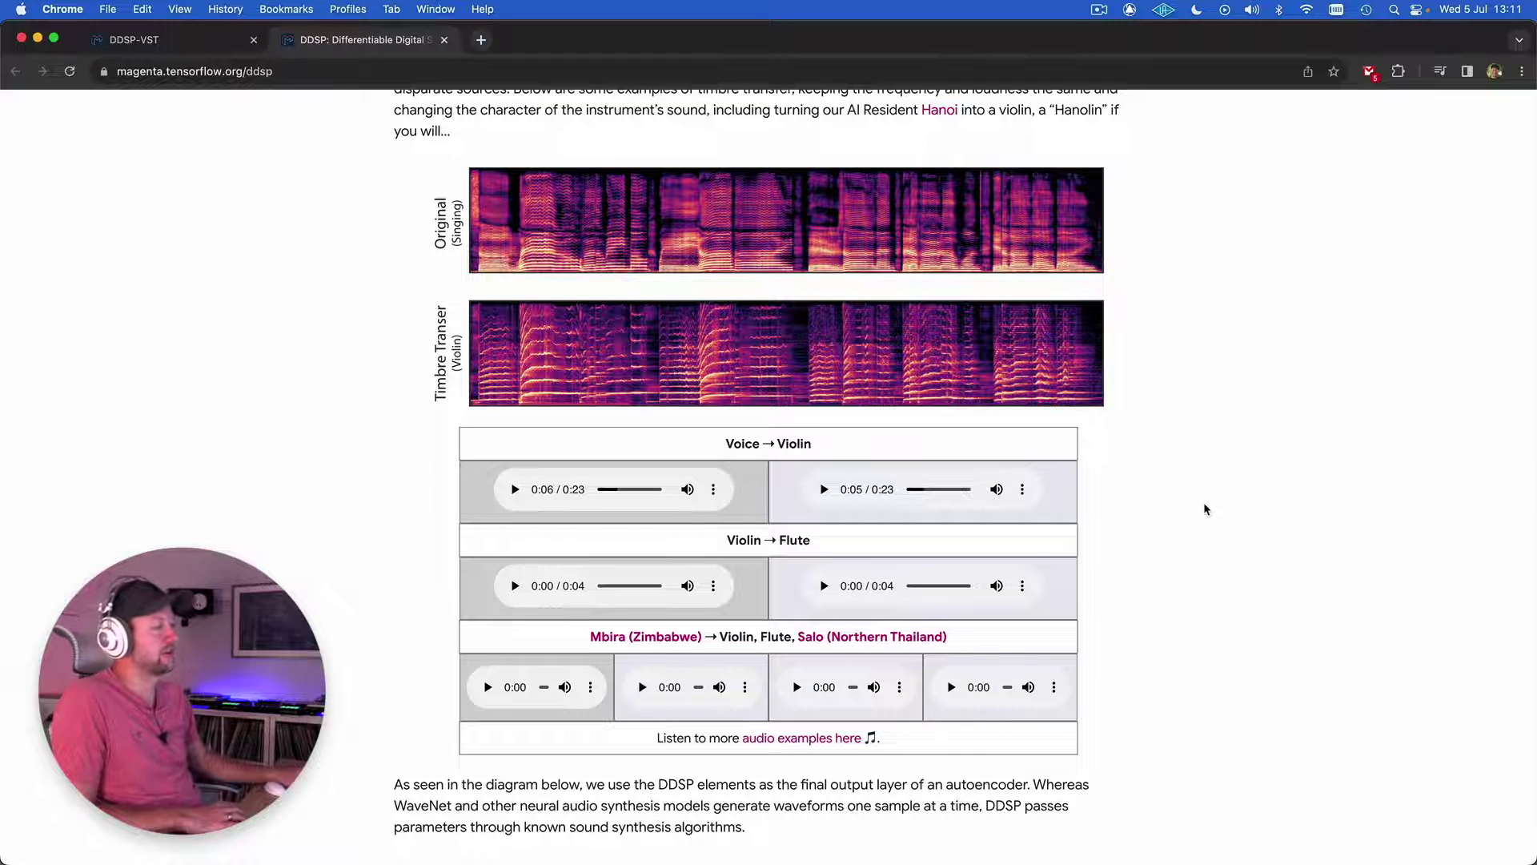
{"action": "scroll", "coordinate": [1203, 502], "scroll_direction": "down", "scroll_amount": 6}
{"action": "scroll", "coordinate": [1203, 508], "scroll_direction": "down", "scroll_amount": 1}
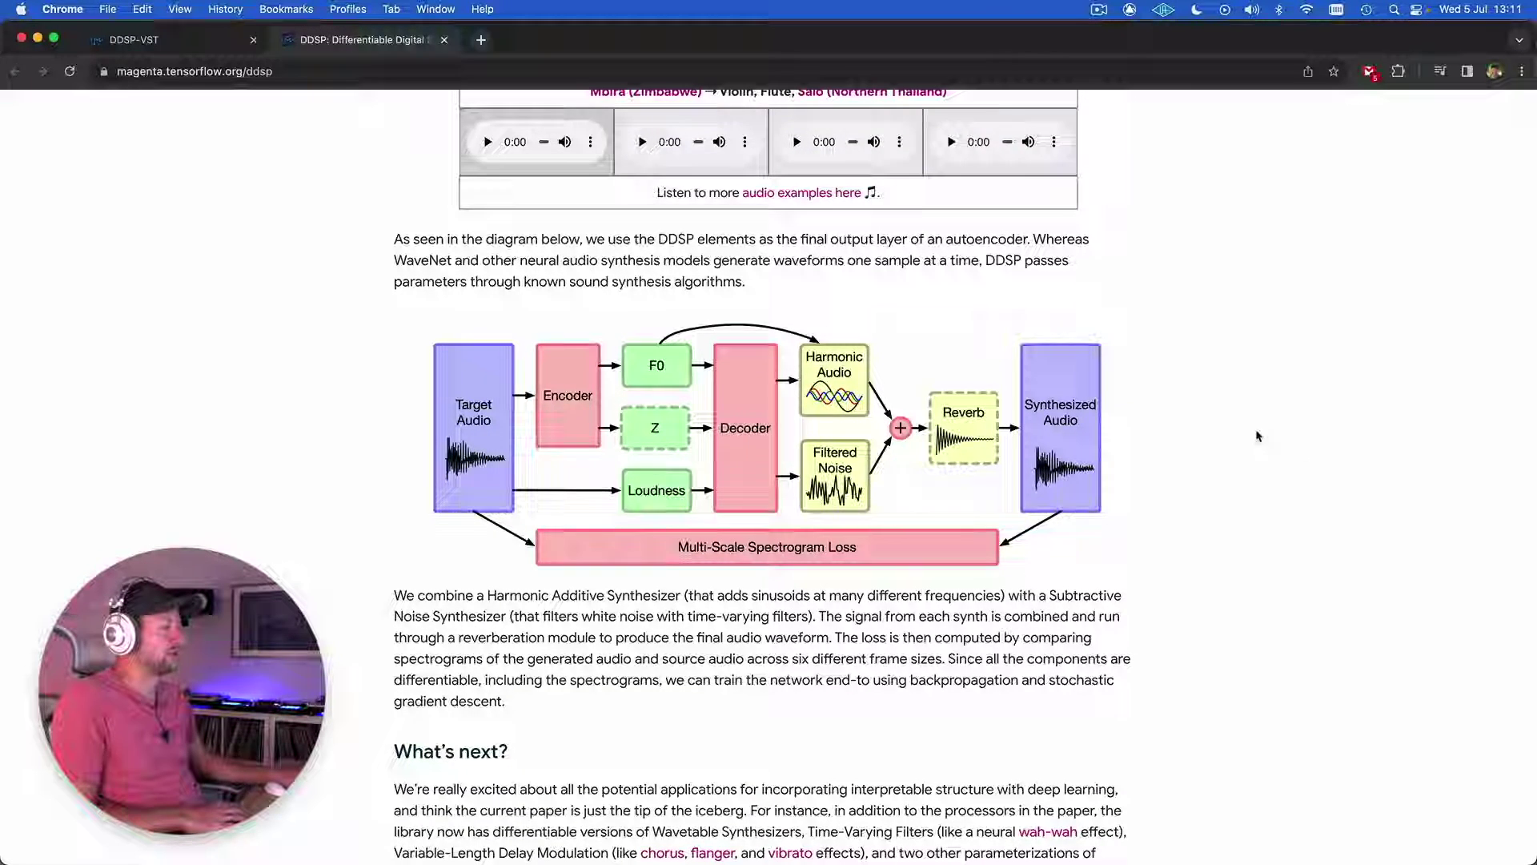
{"action": "scroll", "coordinate": [1217, 410], "scroll_direction": "down", "scroll_amount": 2}
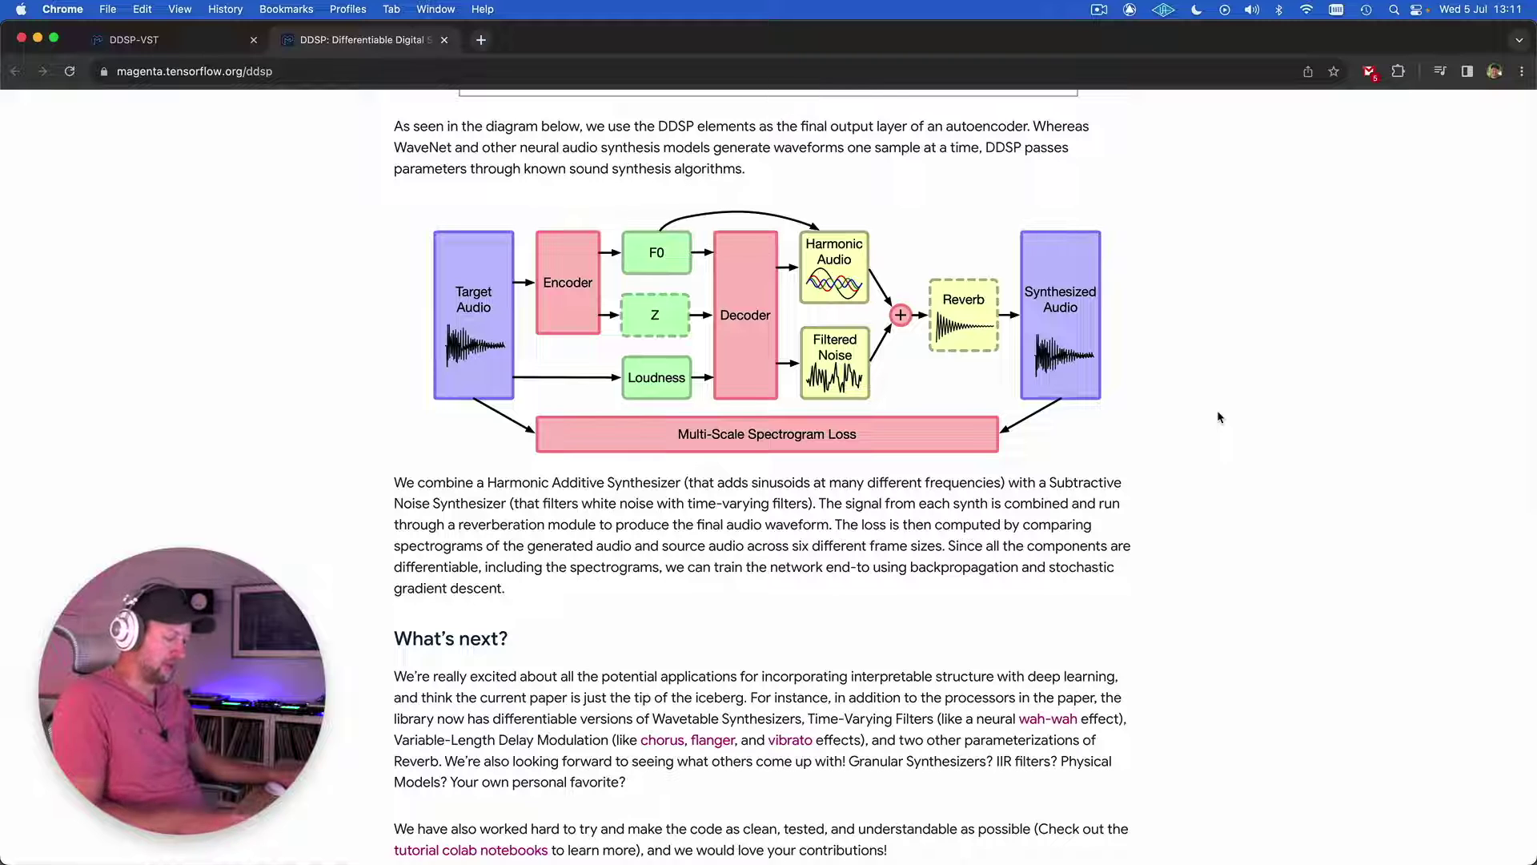
{"action": "scroll", "coordinate": [1218, 416], "scroll_direction": "up", "scroll_amount": 10}
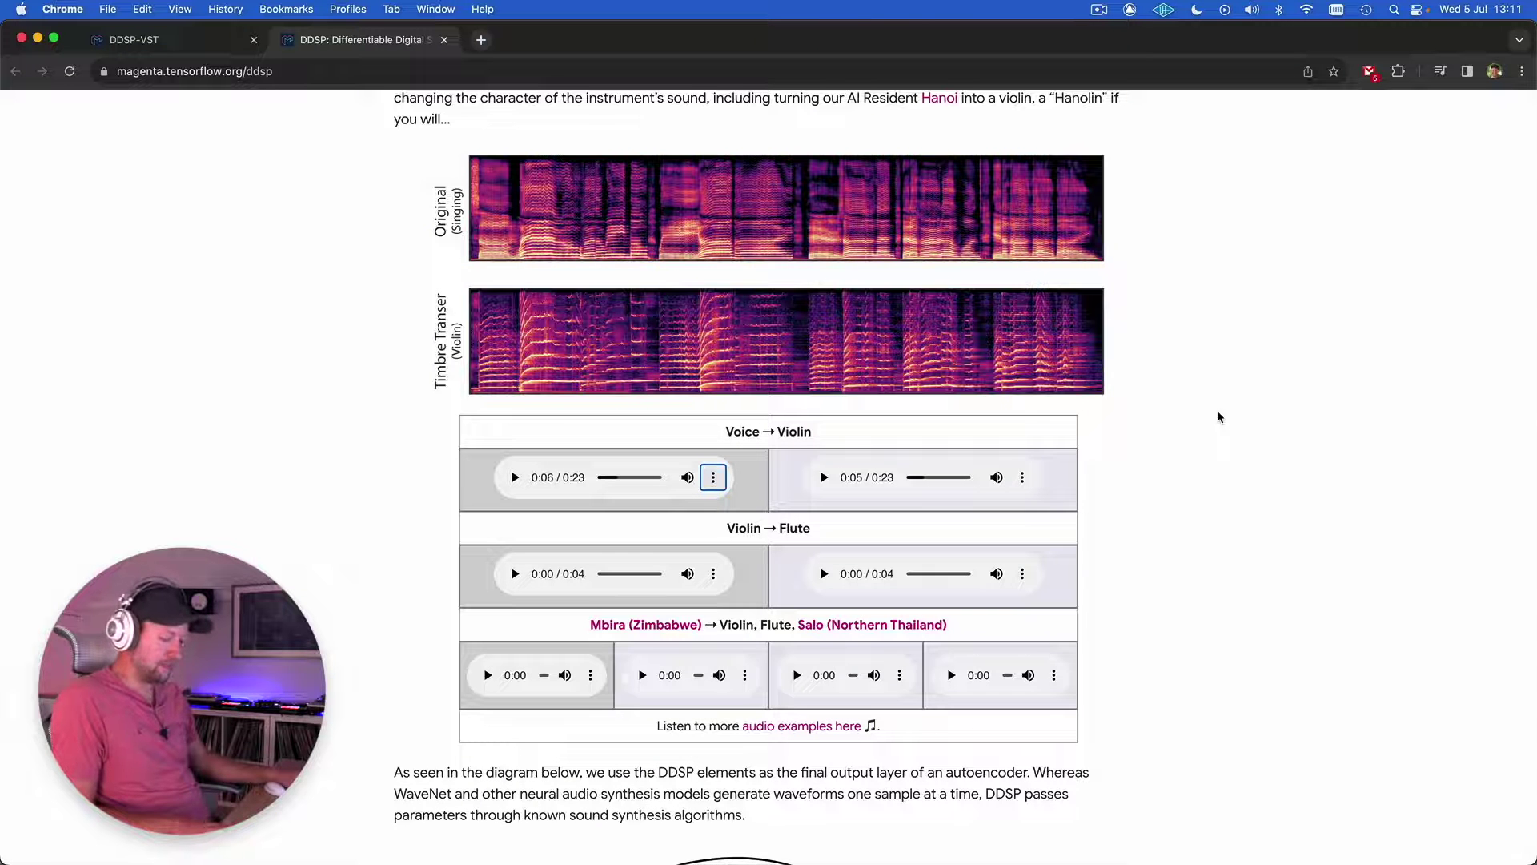
{"action": "key", "text": "super+Tab"}
{"action": "key", "text": "super+Tab"}
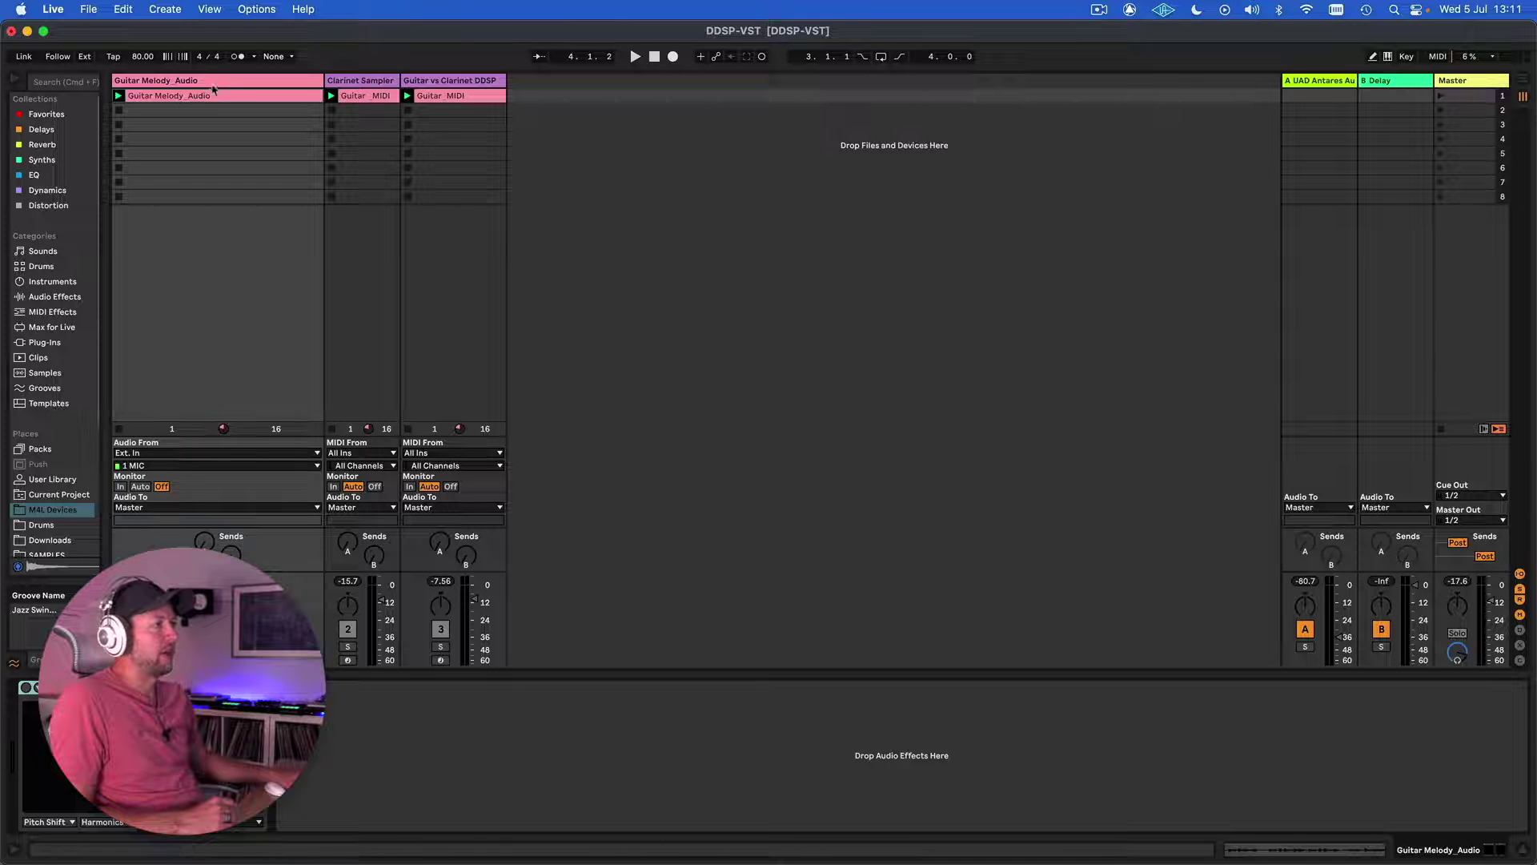
Step: Play the Guitar Melody_Audio clip and open its DDSP Effect plug-in, keeping the Clarinet model
{"action": "double_click", "coordinate": [204, 100]}
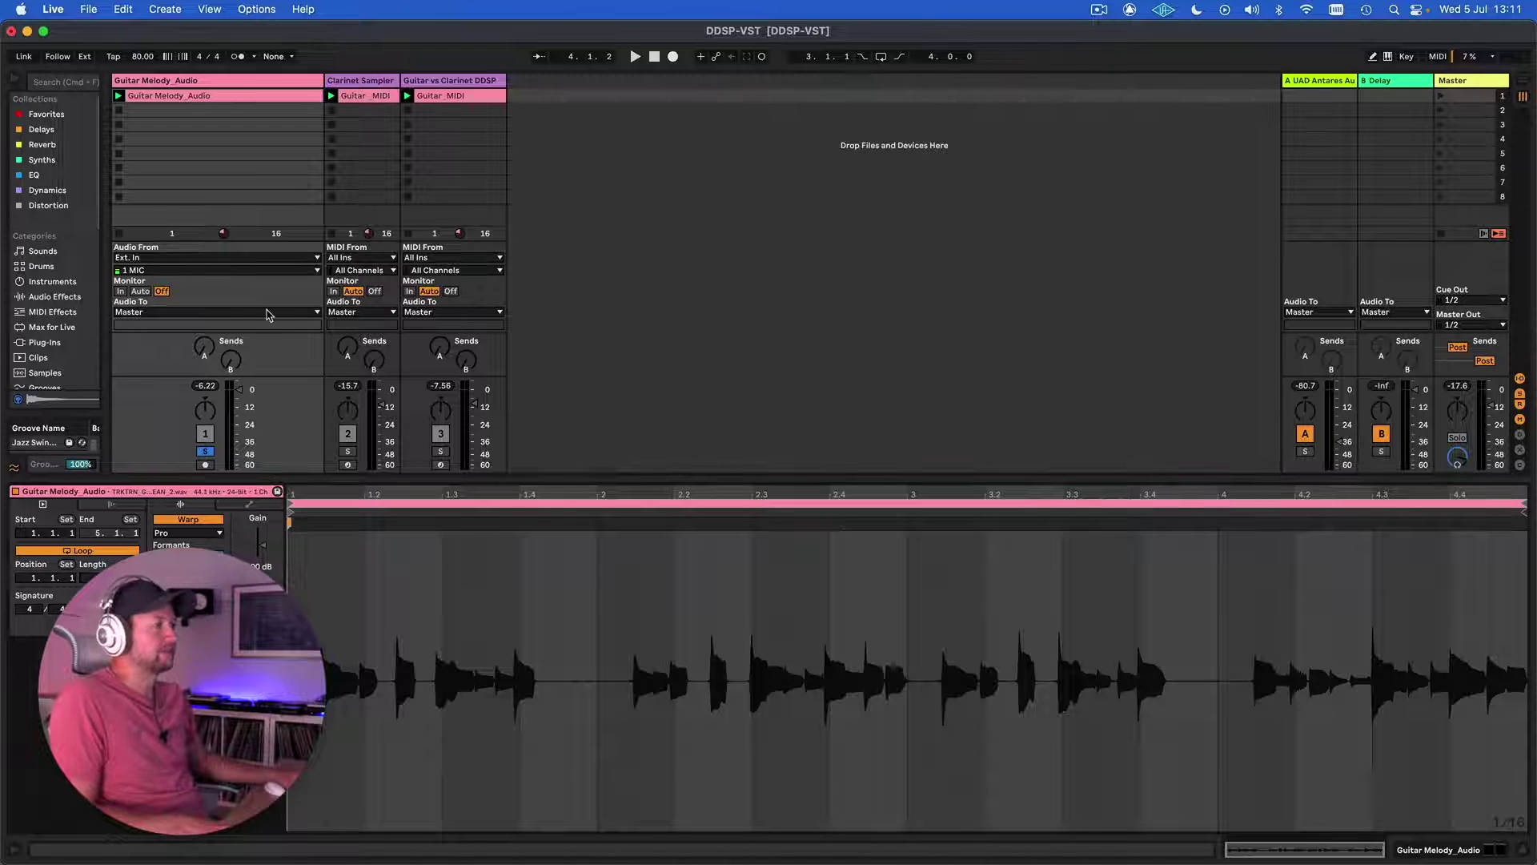
{"action": "key", "text": "space"}
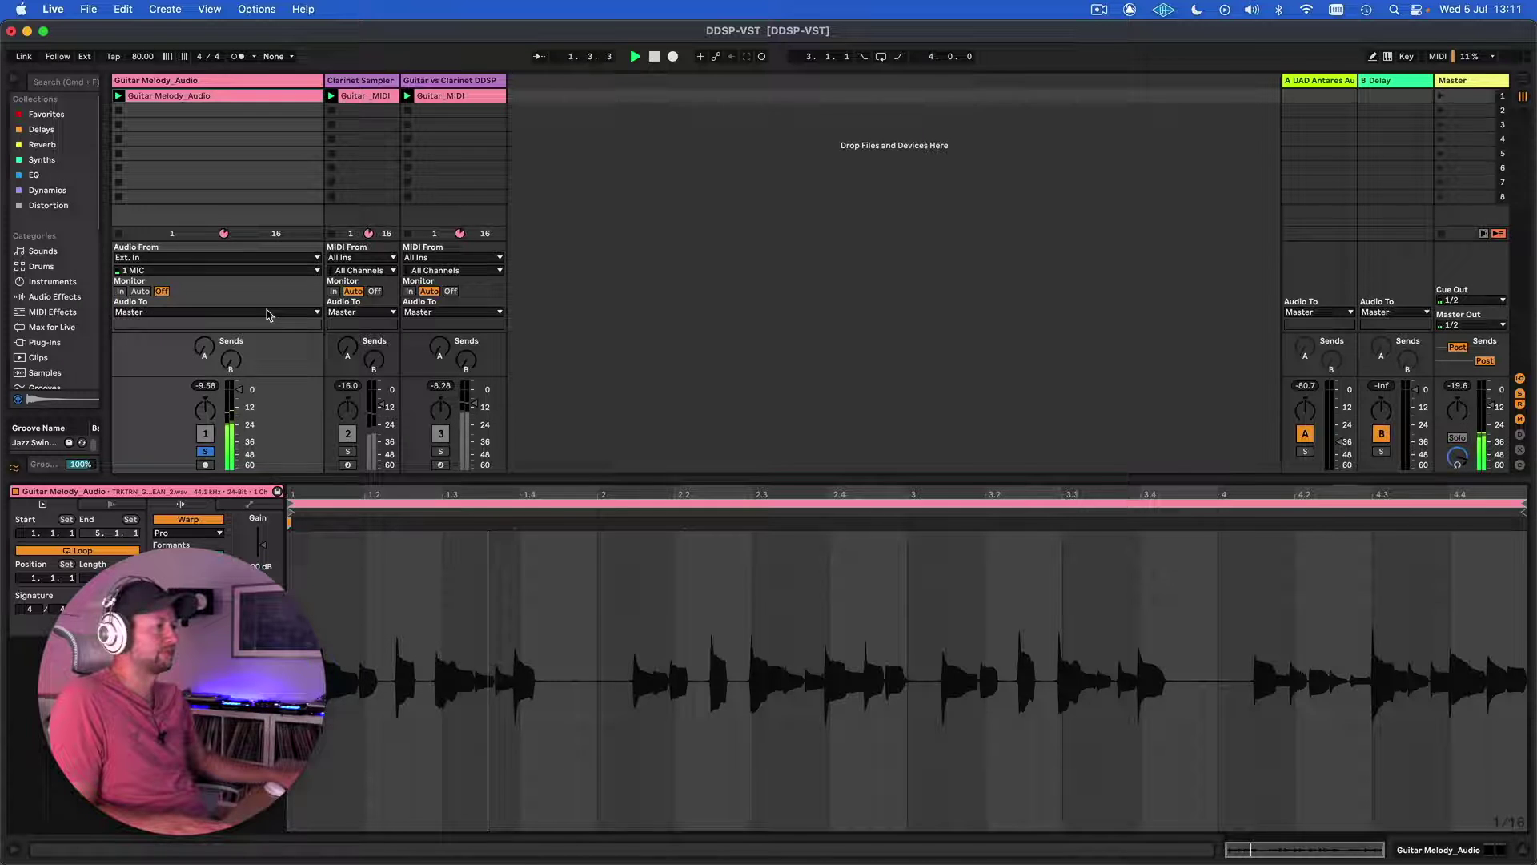
{"action": "key", "text": "shift+Tab"}
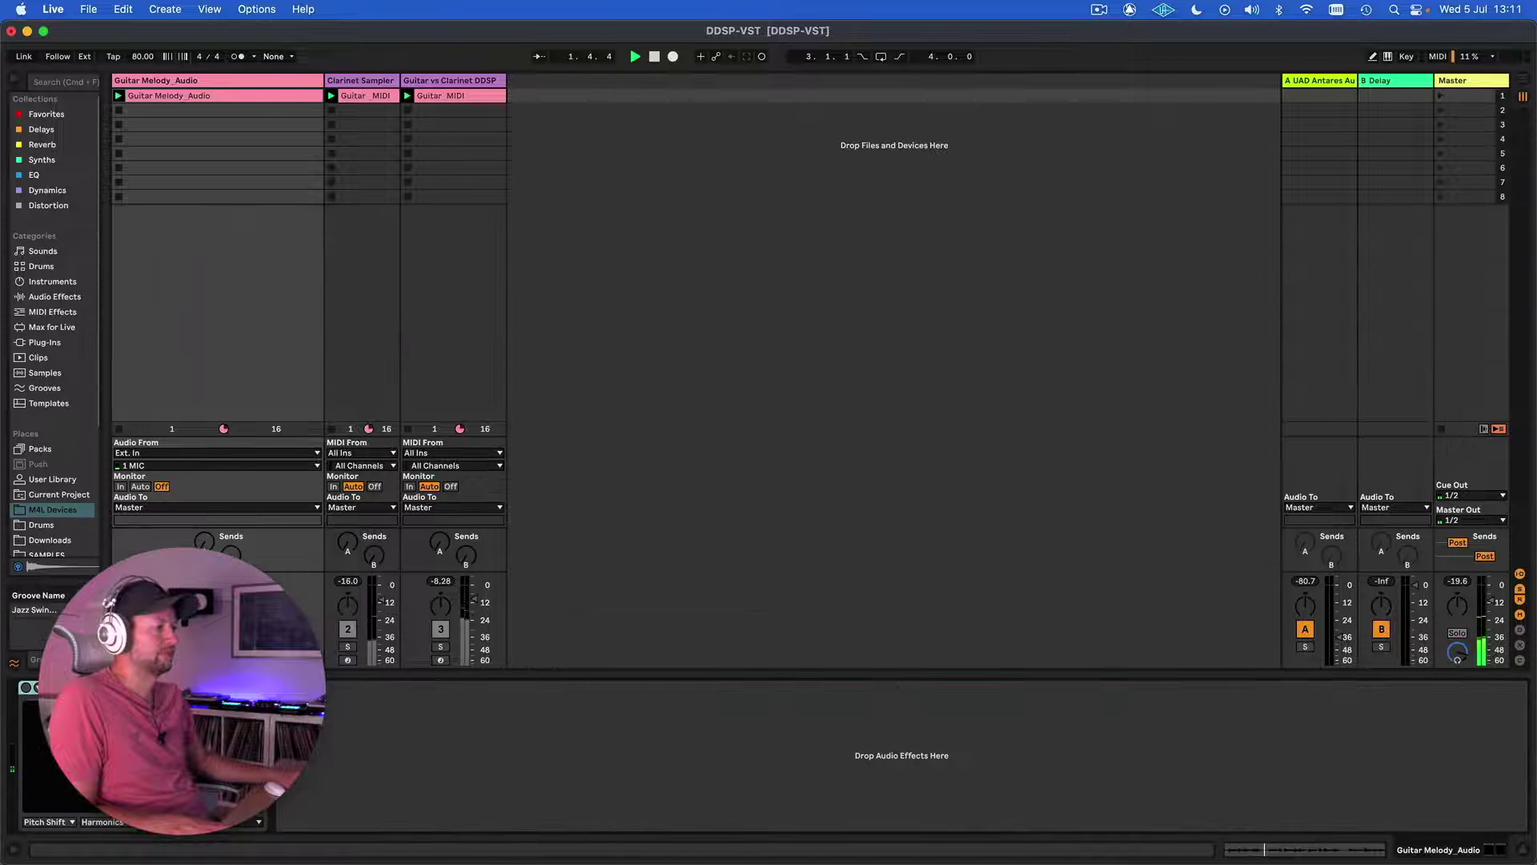
{"action": "left_click", "coordinate": [29, 687]}
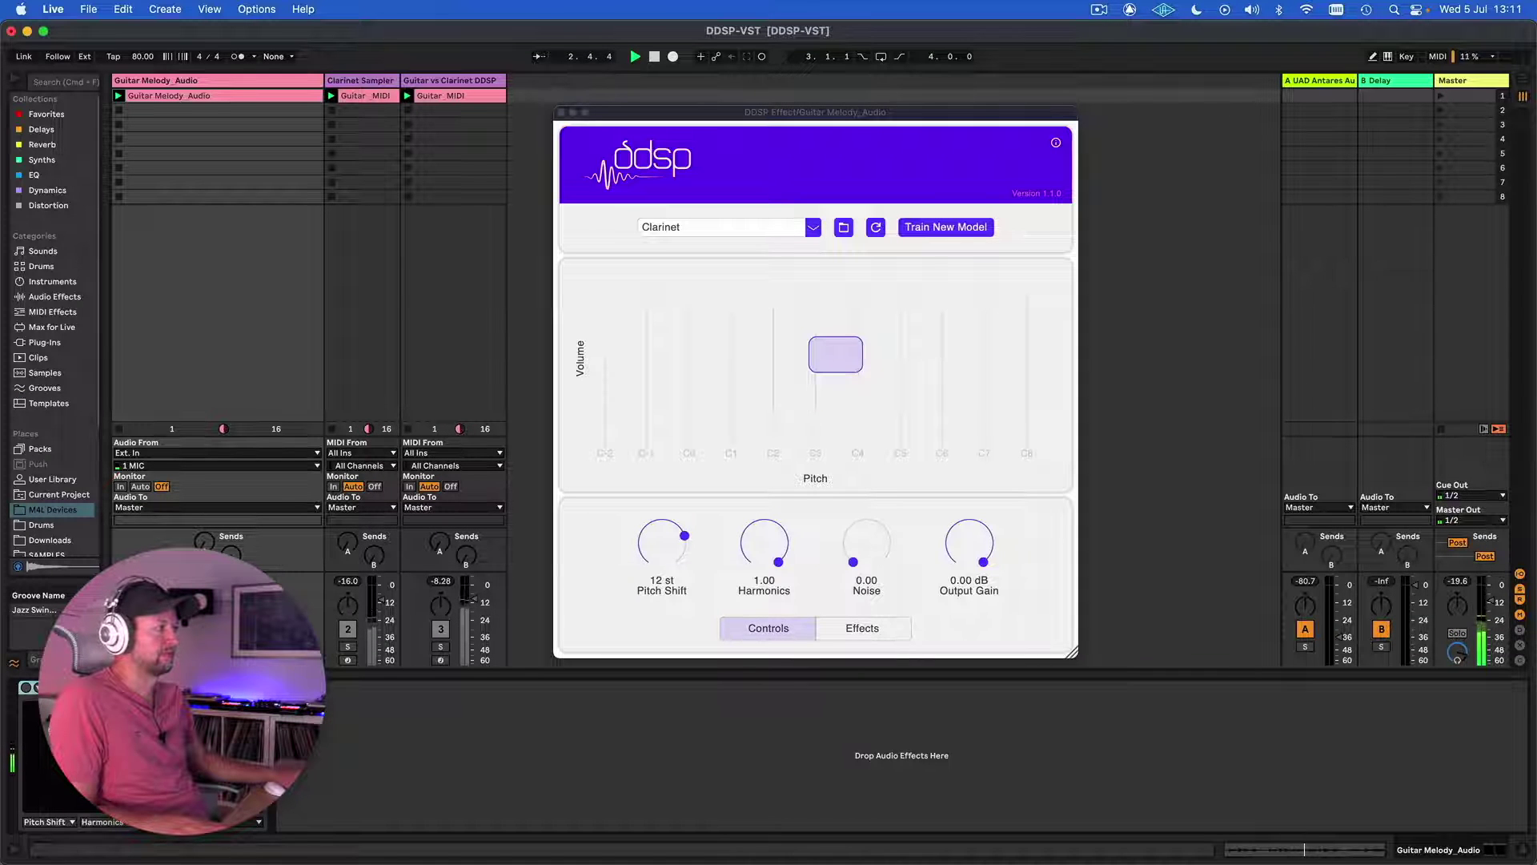
{"action": "key", "text": "space"}
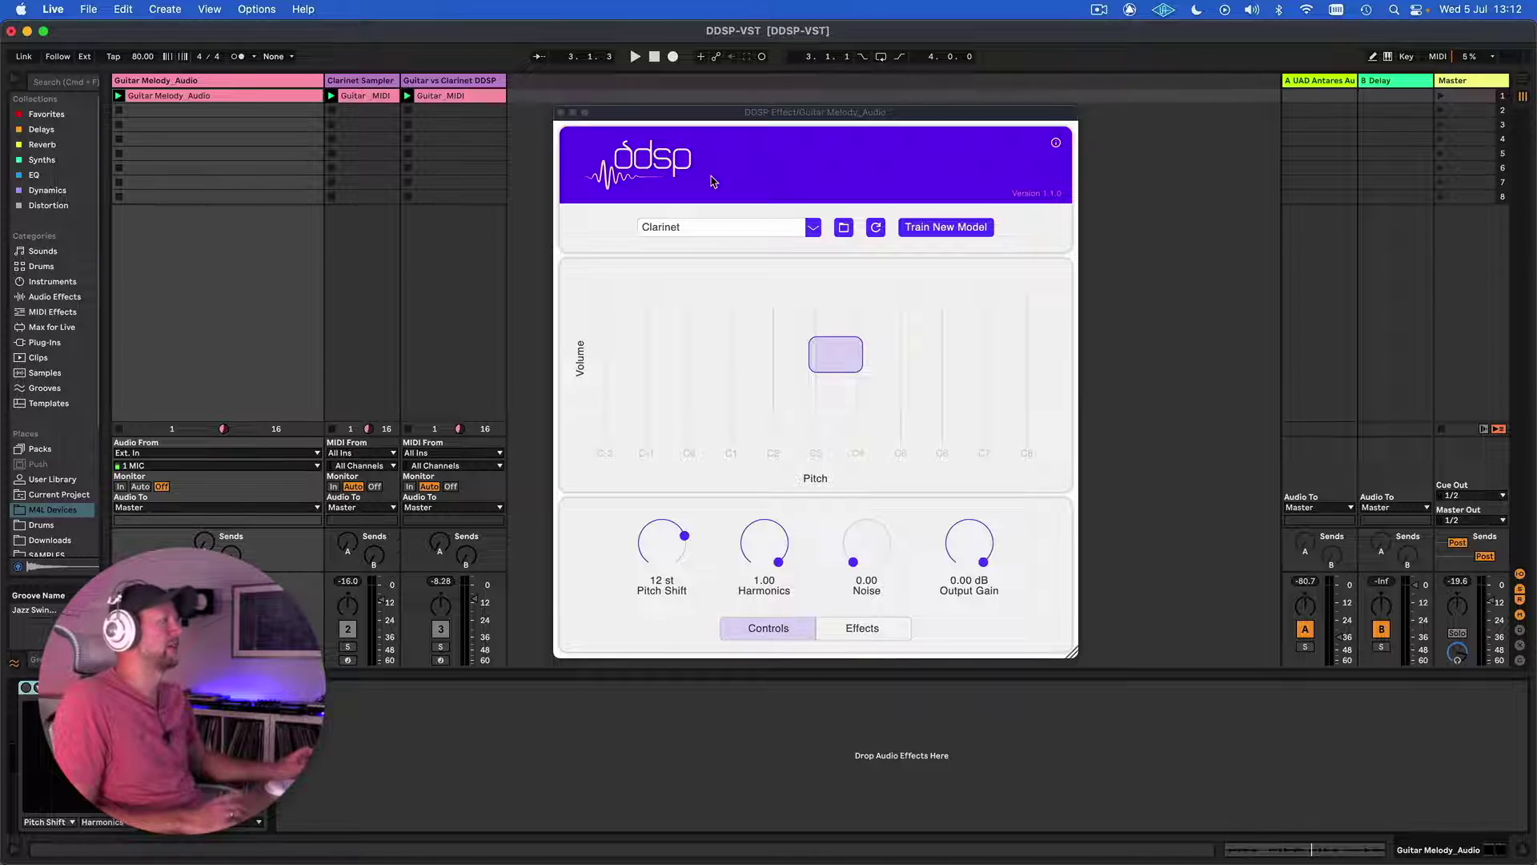
{"action": "left_click", "coordinate": [789, 228]}
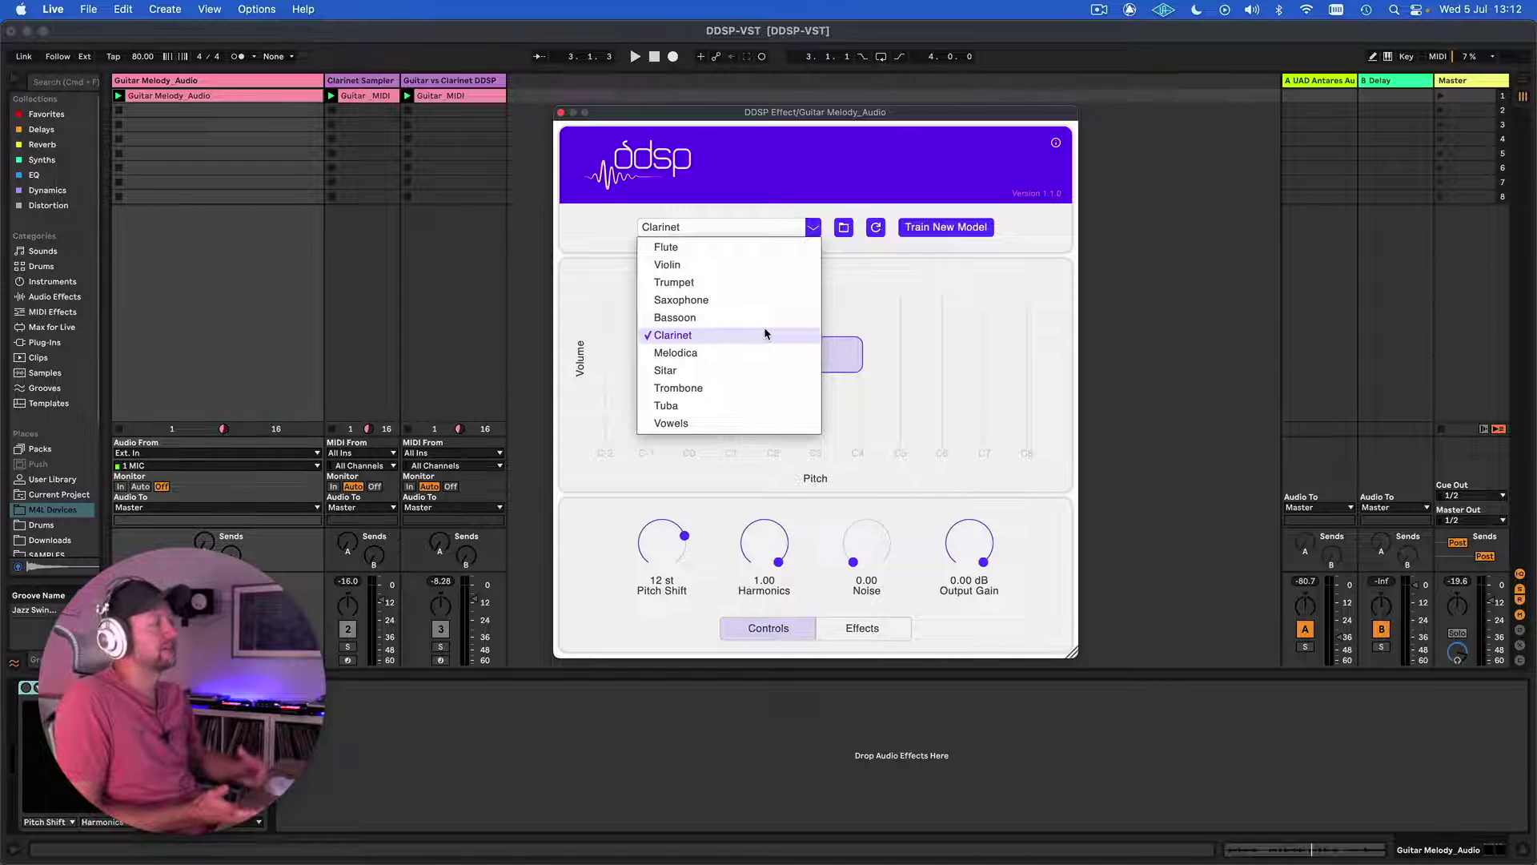
{"action": "left_click", "coordinate": [889, 217]}
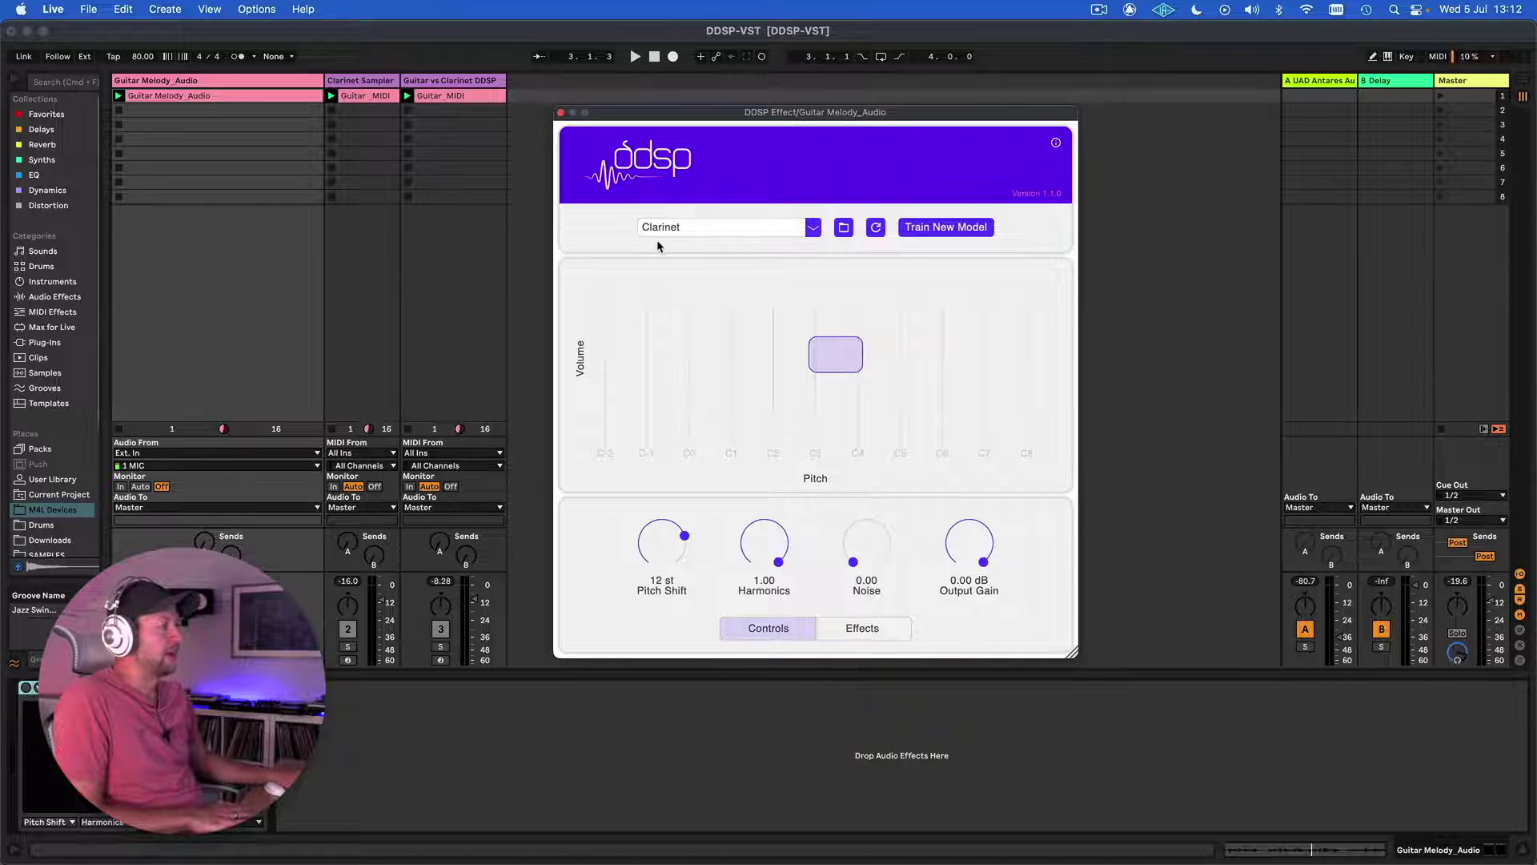
{"action": "left_click", "coordinate": [28, 691]}
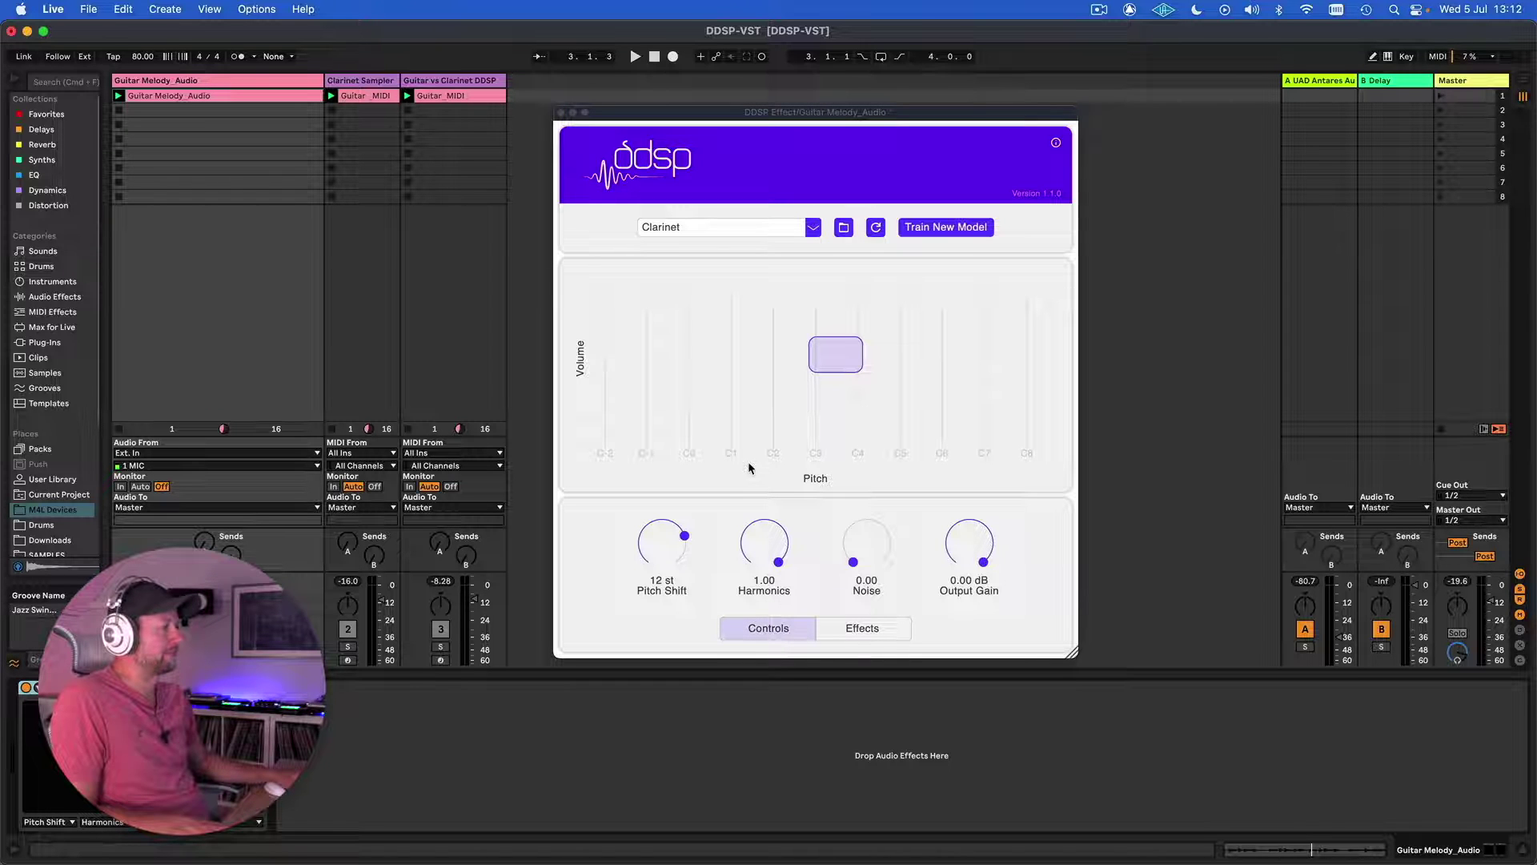
{"action": "key", "text": "space"}
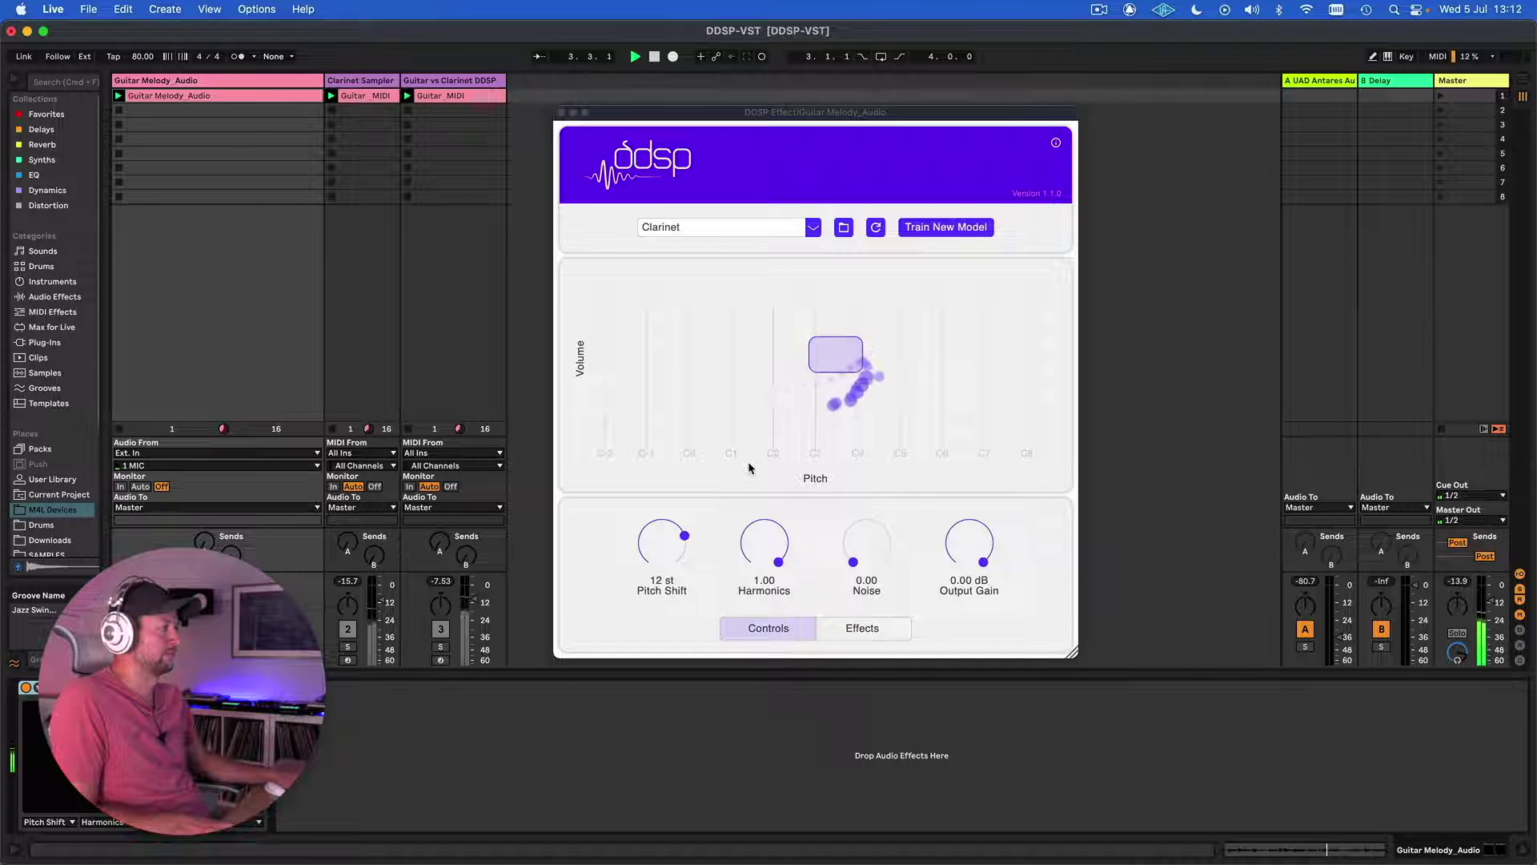
{"action": "key", "text": "space"}
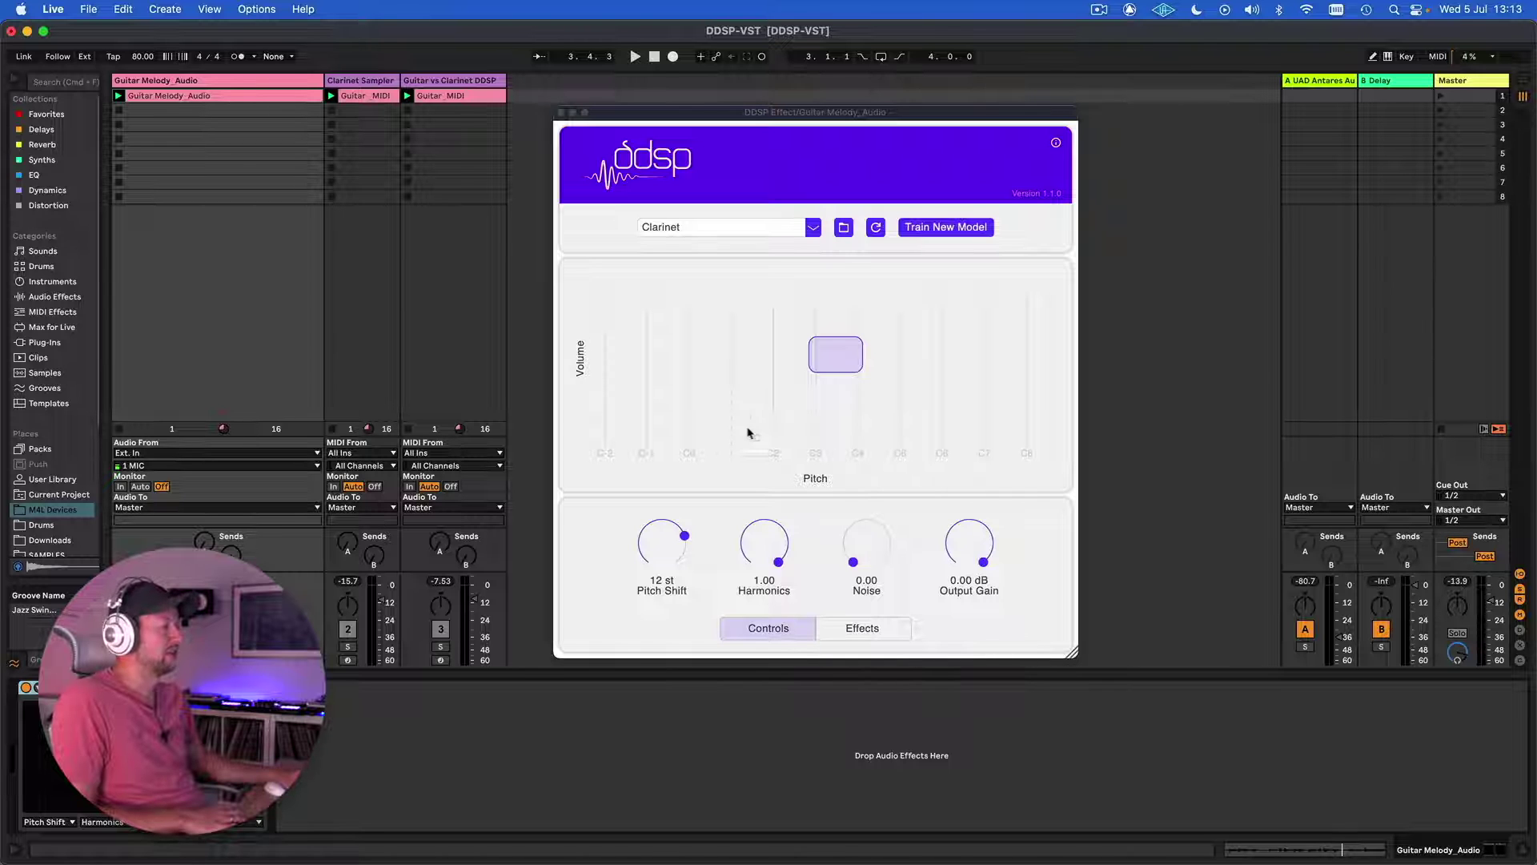
Step: Audition the Flute, Violin and Tuba models in DDSP Effect, then return to Clarinet
{"action": "left_click", "coordinate": [778, 226]}
{"action": "left_click", "coordinate": [767, 247]}
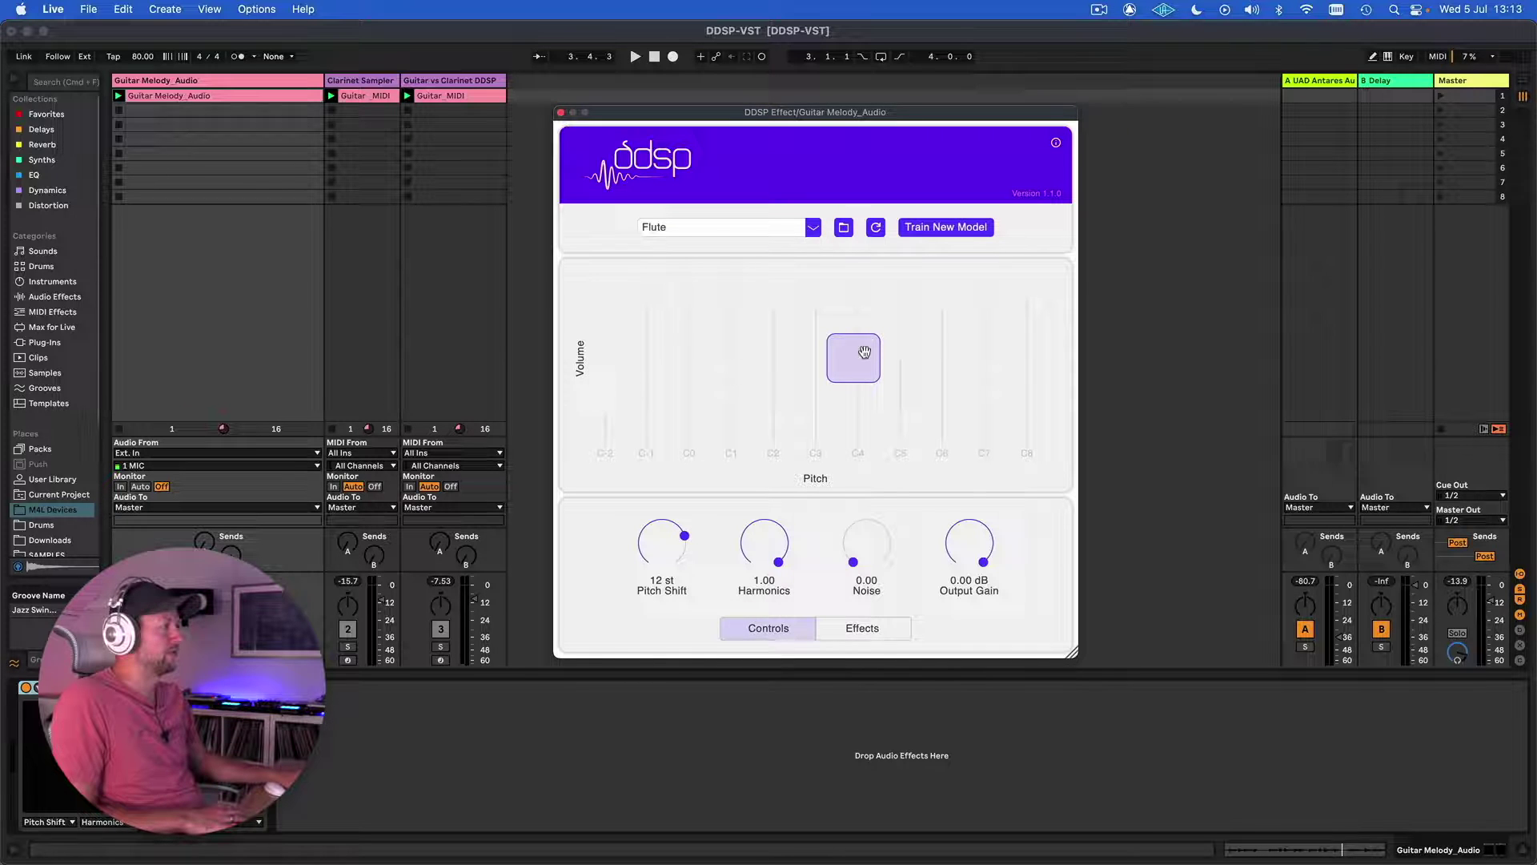
{"action": "left_click", "coordinate": [778, 228]}
{"action": "left_click", "coordinate": [746, 259]}
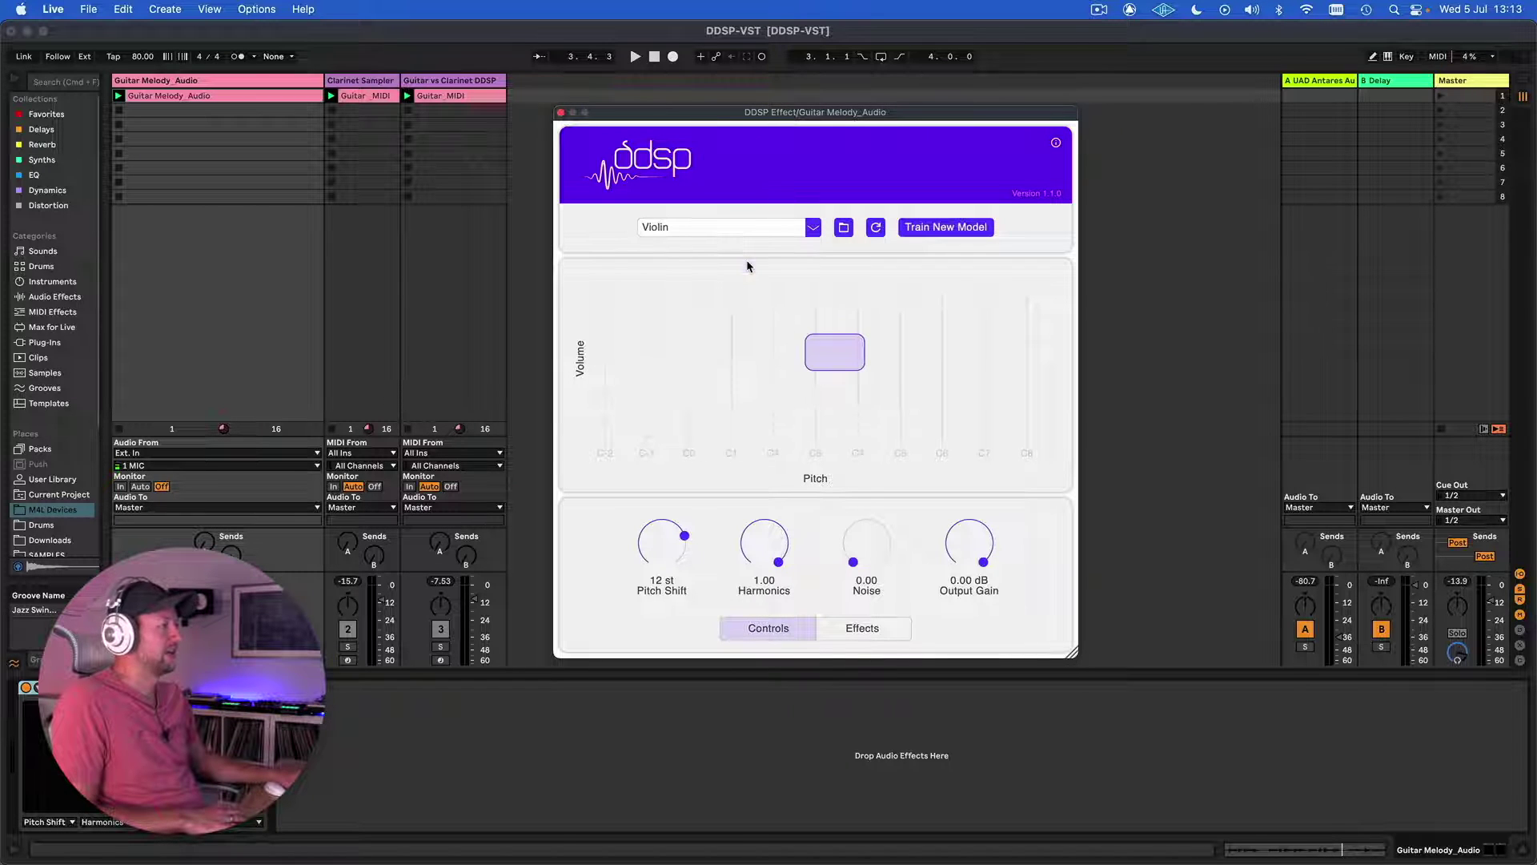
{"action": "left_click", "coordinate": [811, 228]}
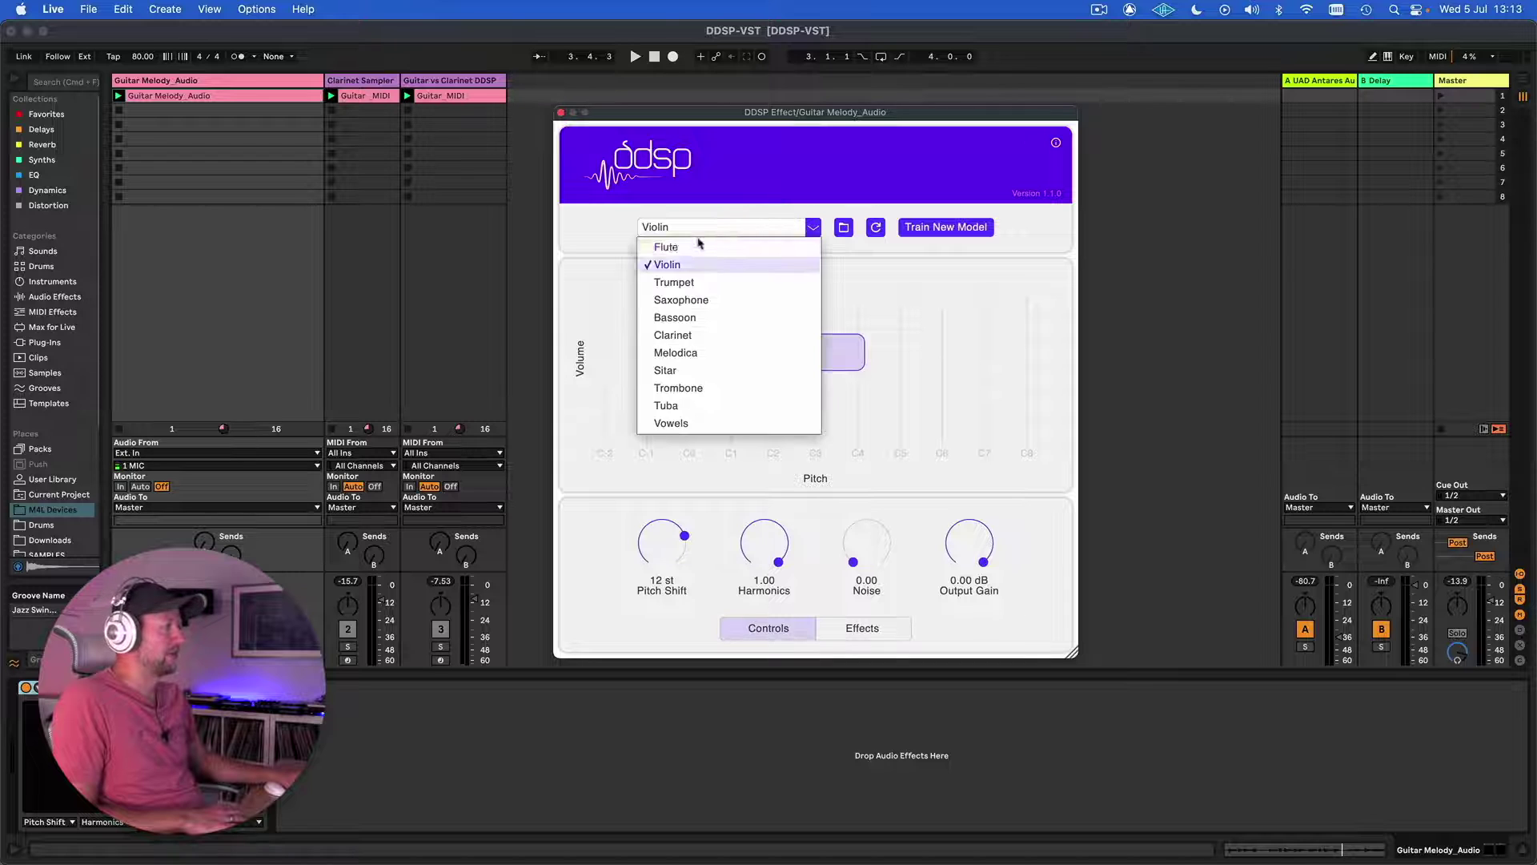
{"action": "left_click", "coordinate": [698, 410]}
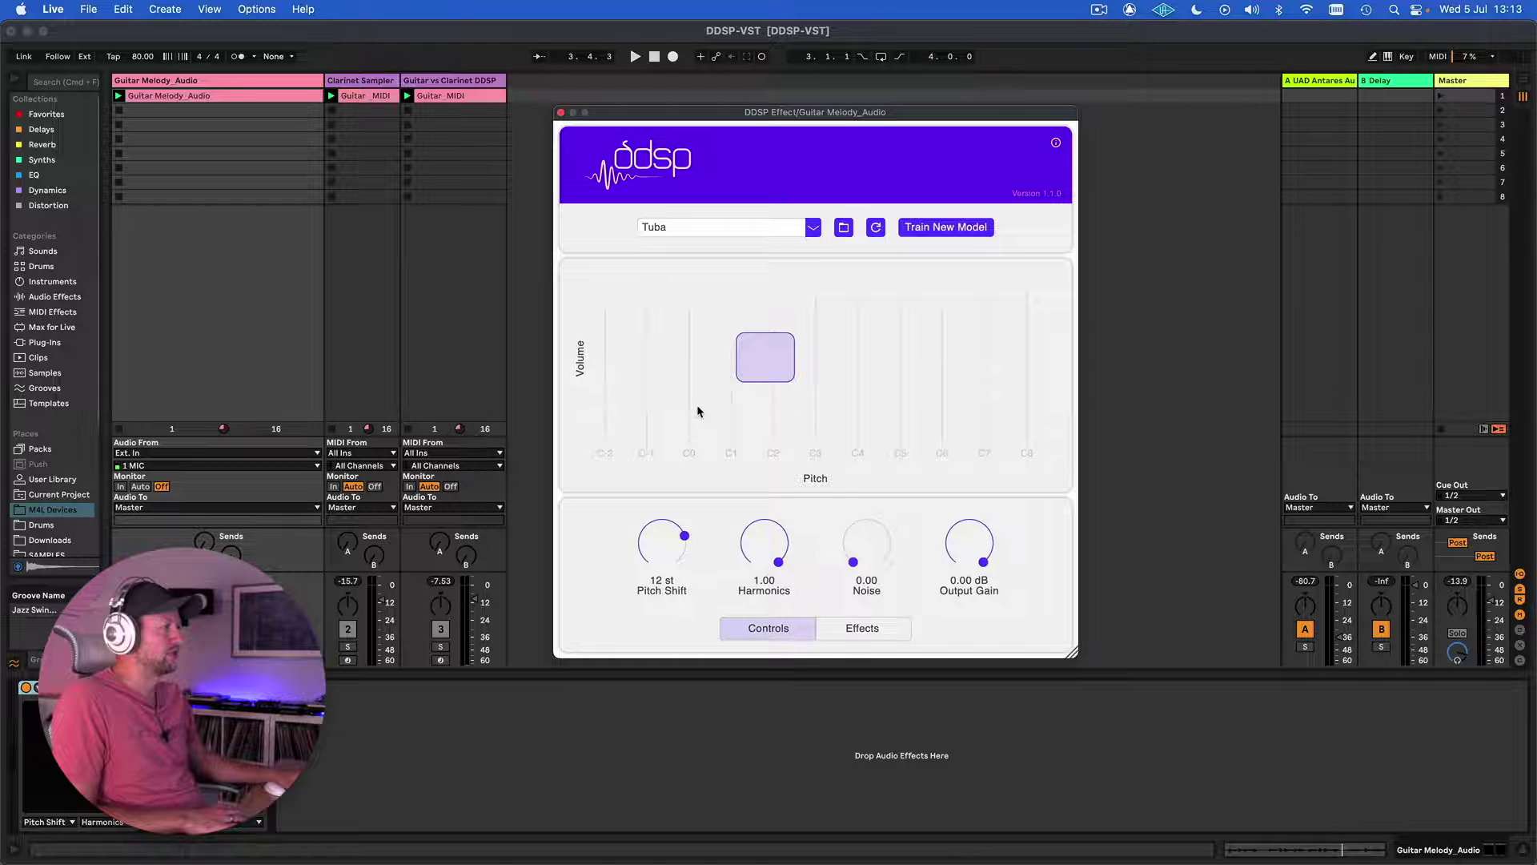
{"action": "left_click", "coordinate": [790, 232]}
{"action": "left_click", "coordinate": [757, 338]}
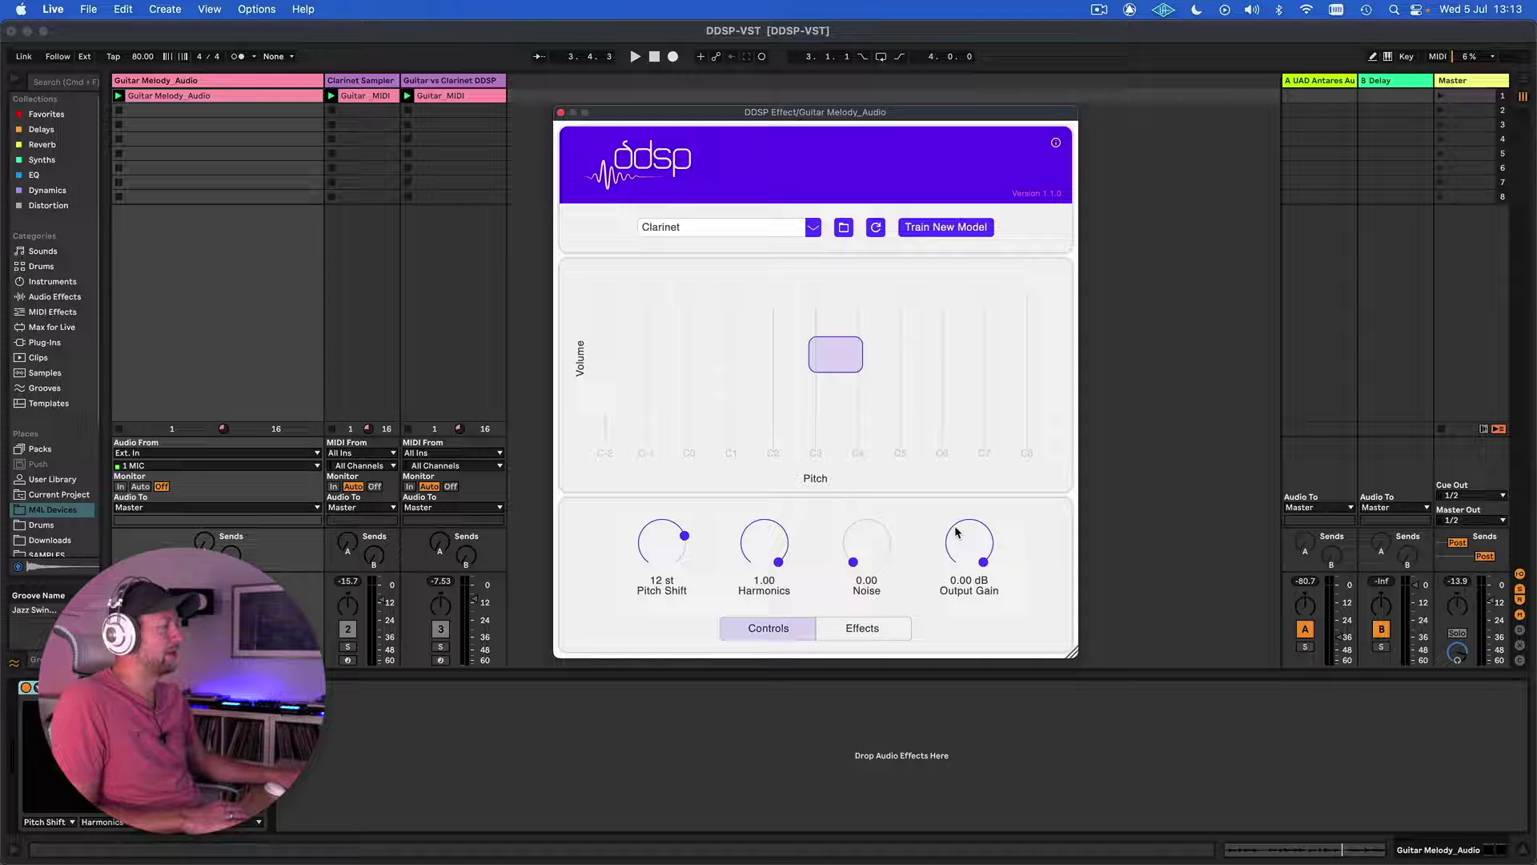
Step: Check the DDSP reverb settings, move the plug-in window aside and select the Clarinet Sampler track
{"action": "left_click", "coordinate": [868, 629]}
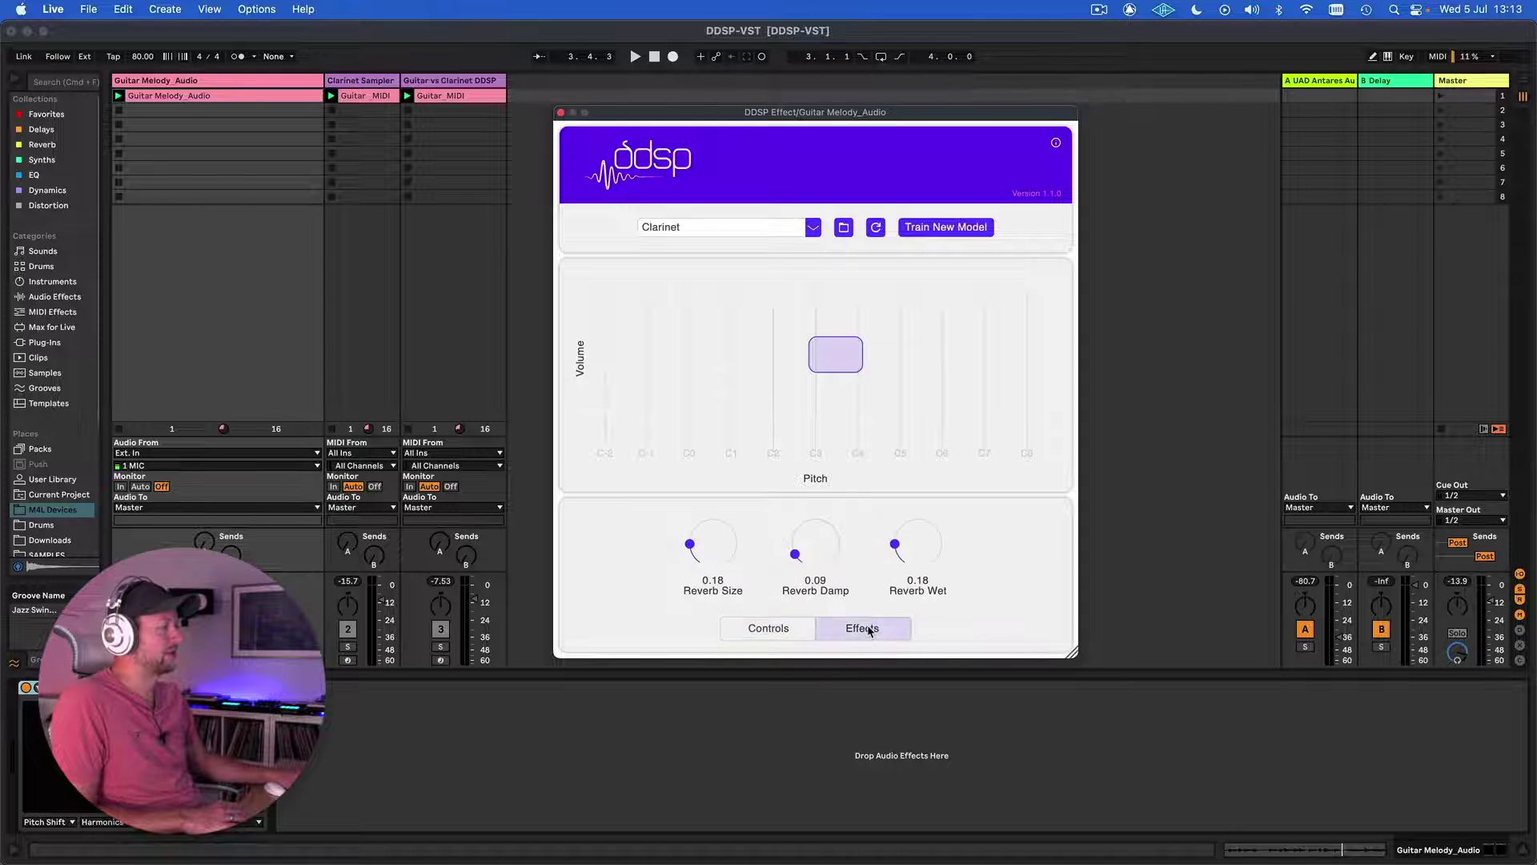
{"action": "left_click", "coordinate": [782, 630]}
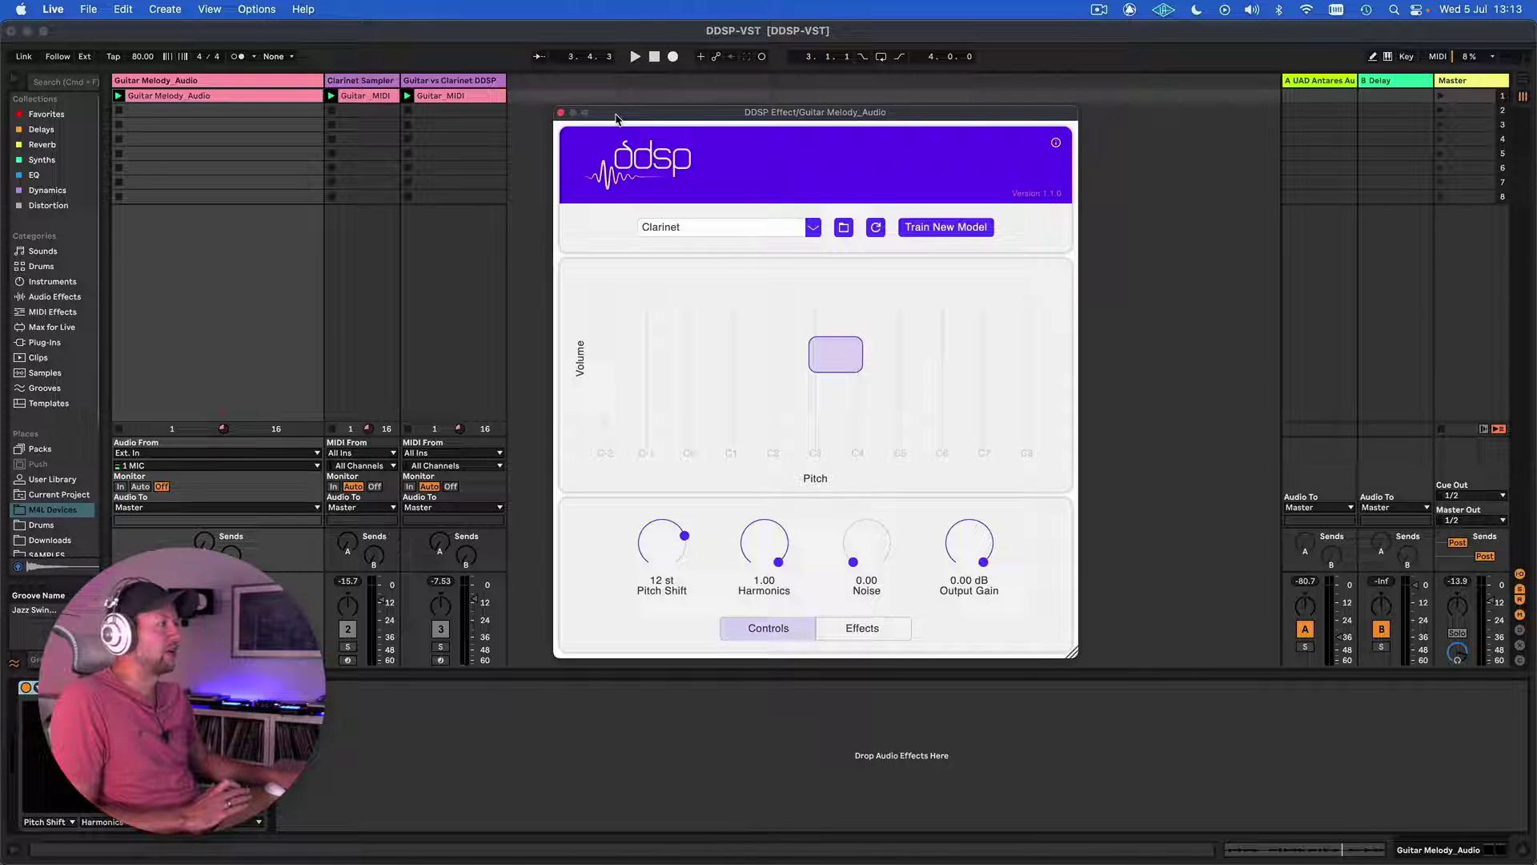
{"action": "left_click_drag", "start_coordinate": [617, 118], "coordinate": [602, 102]}
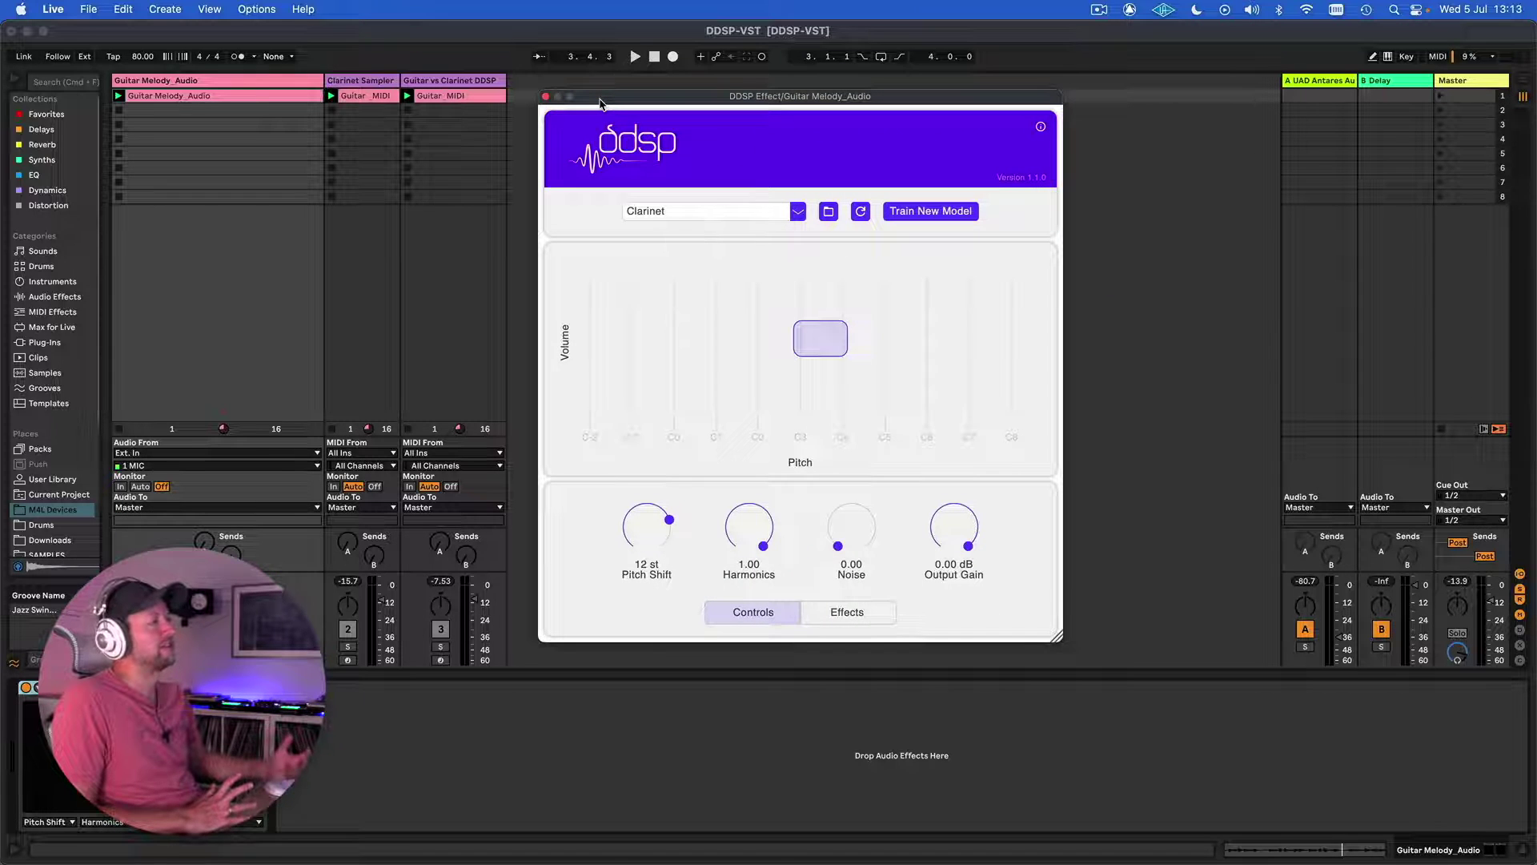
{"action": "left_click", "coordinate": [361, 83]}
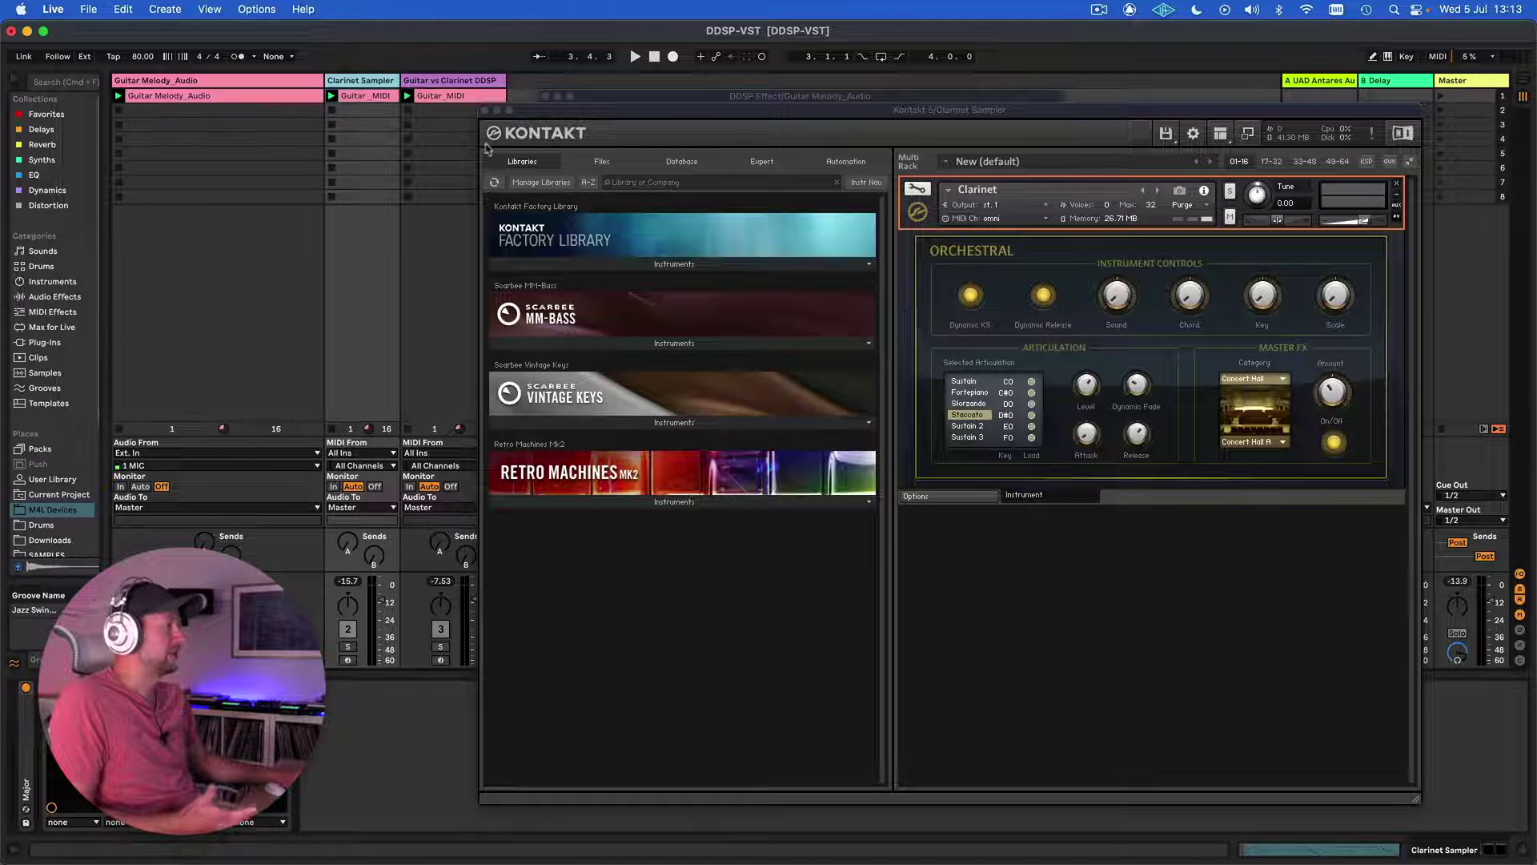
Step: Solo the Clarinet Sampler track and switch its Kontakt articulation from Staccato to Sforzando
{"action": "left_click", "coordinate": [484, 111]}
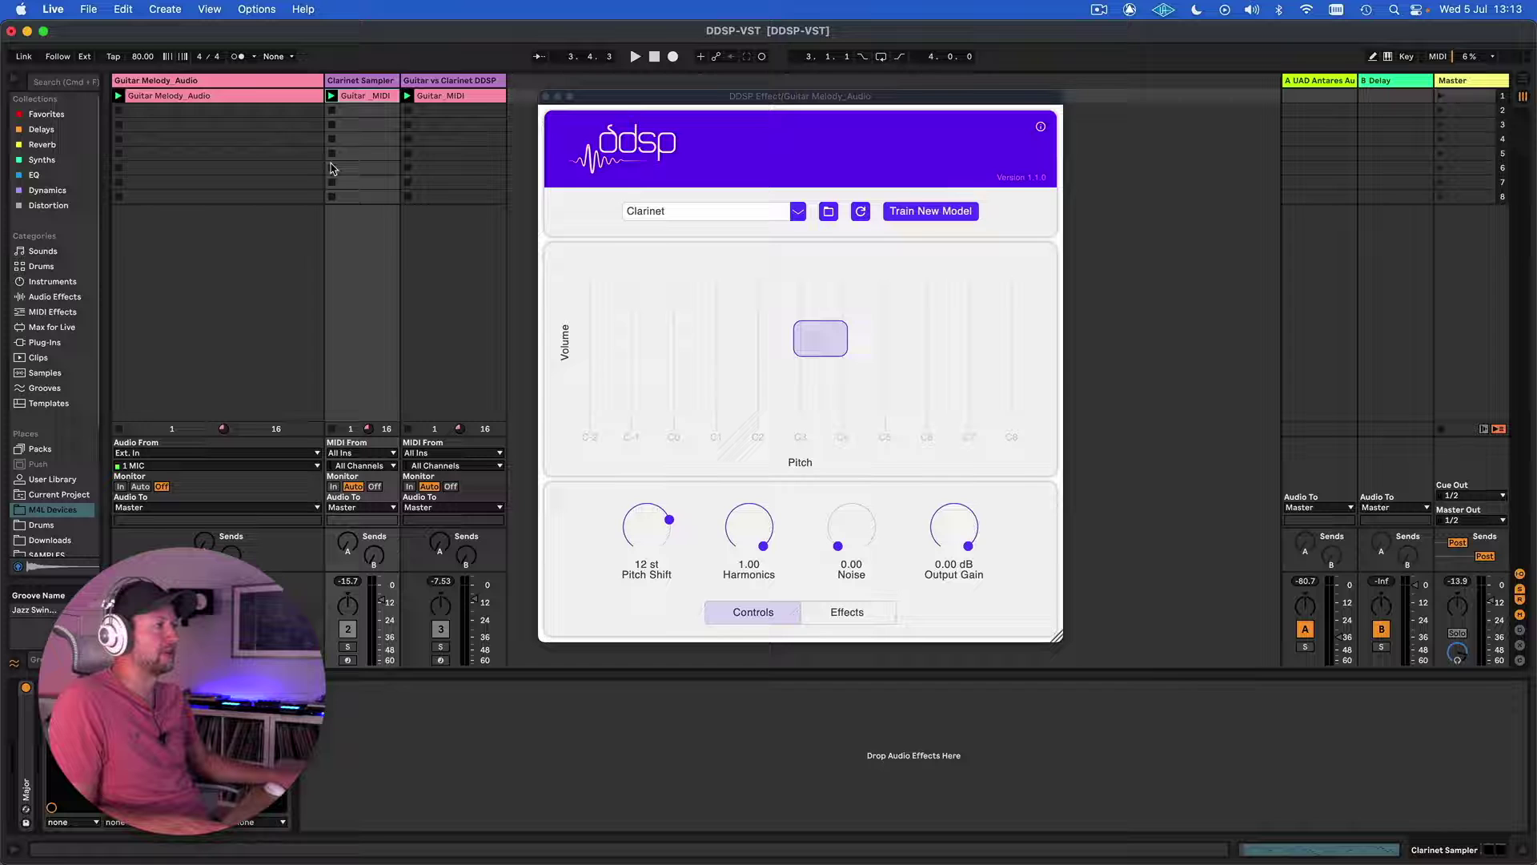
{"action": "left_click", "coordinate": [352, 647]}
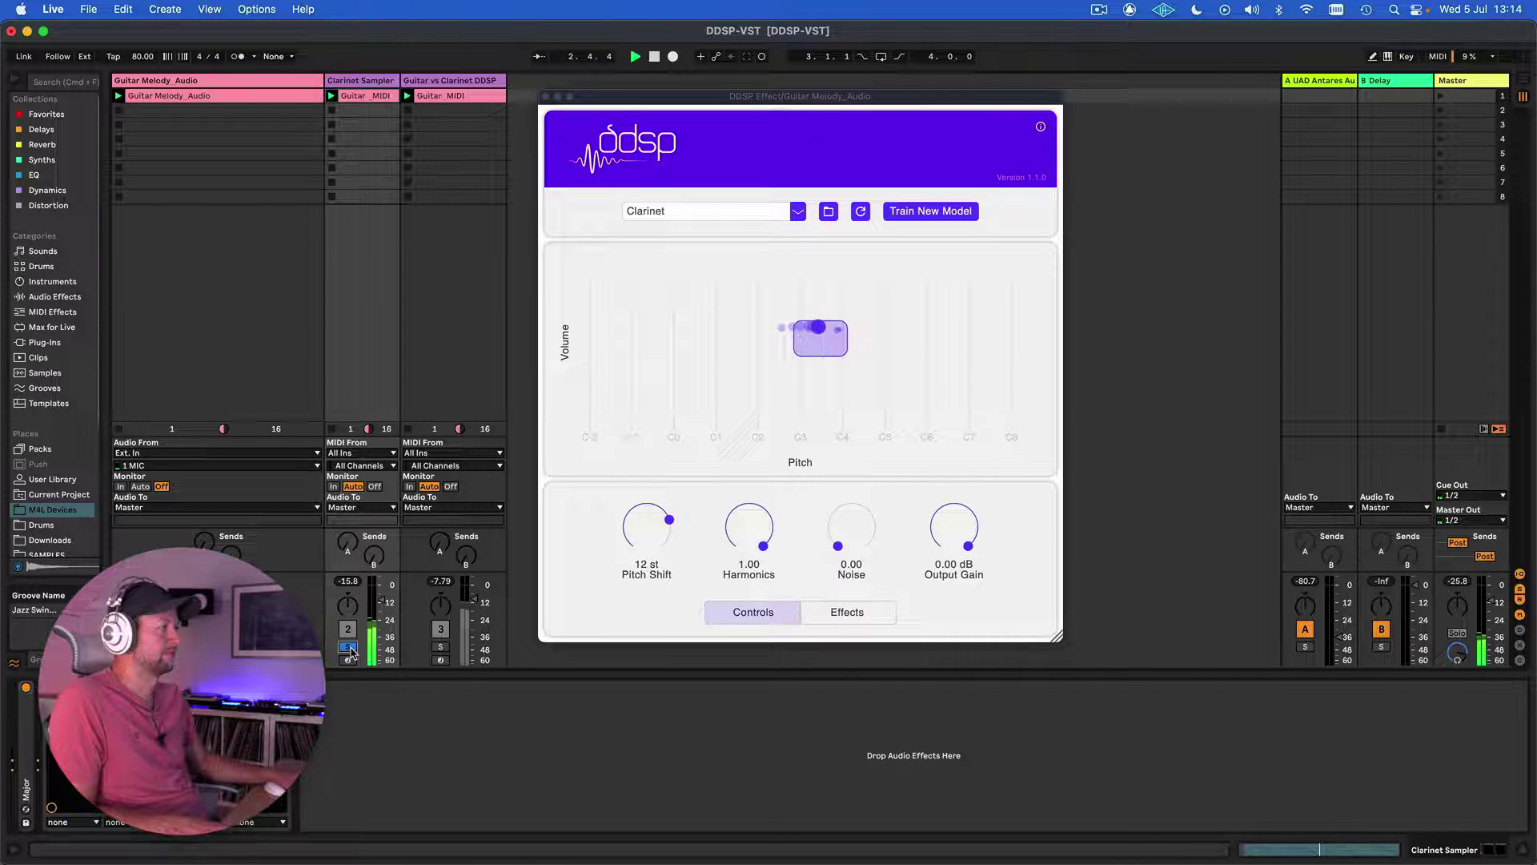
{"action": "key", "text": "space"}
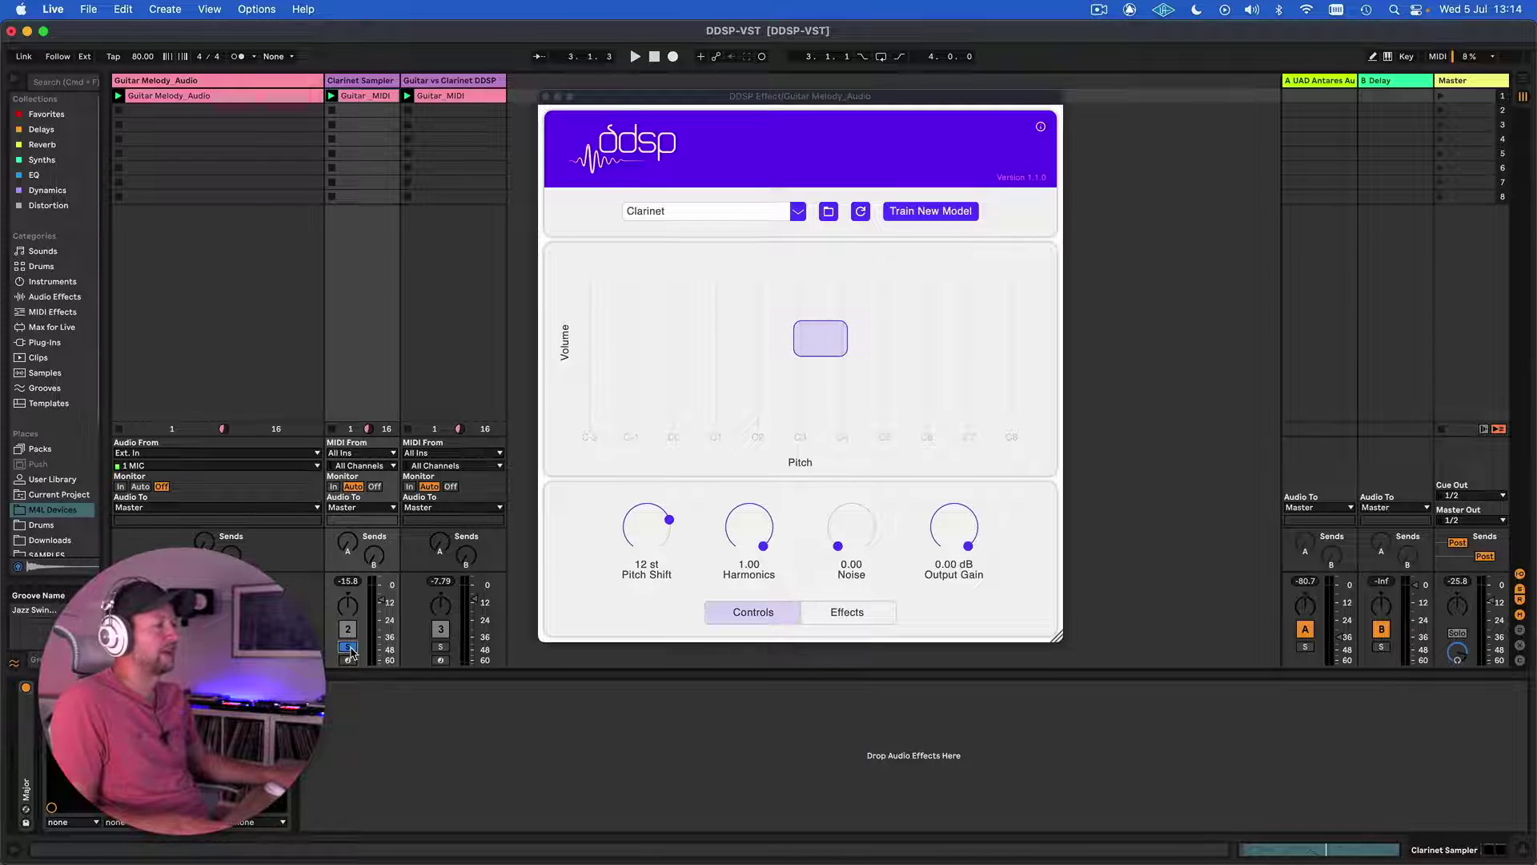
{"action": "key", "text": "super+alt+p"}
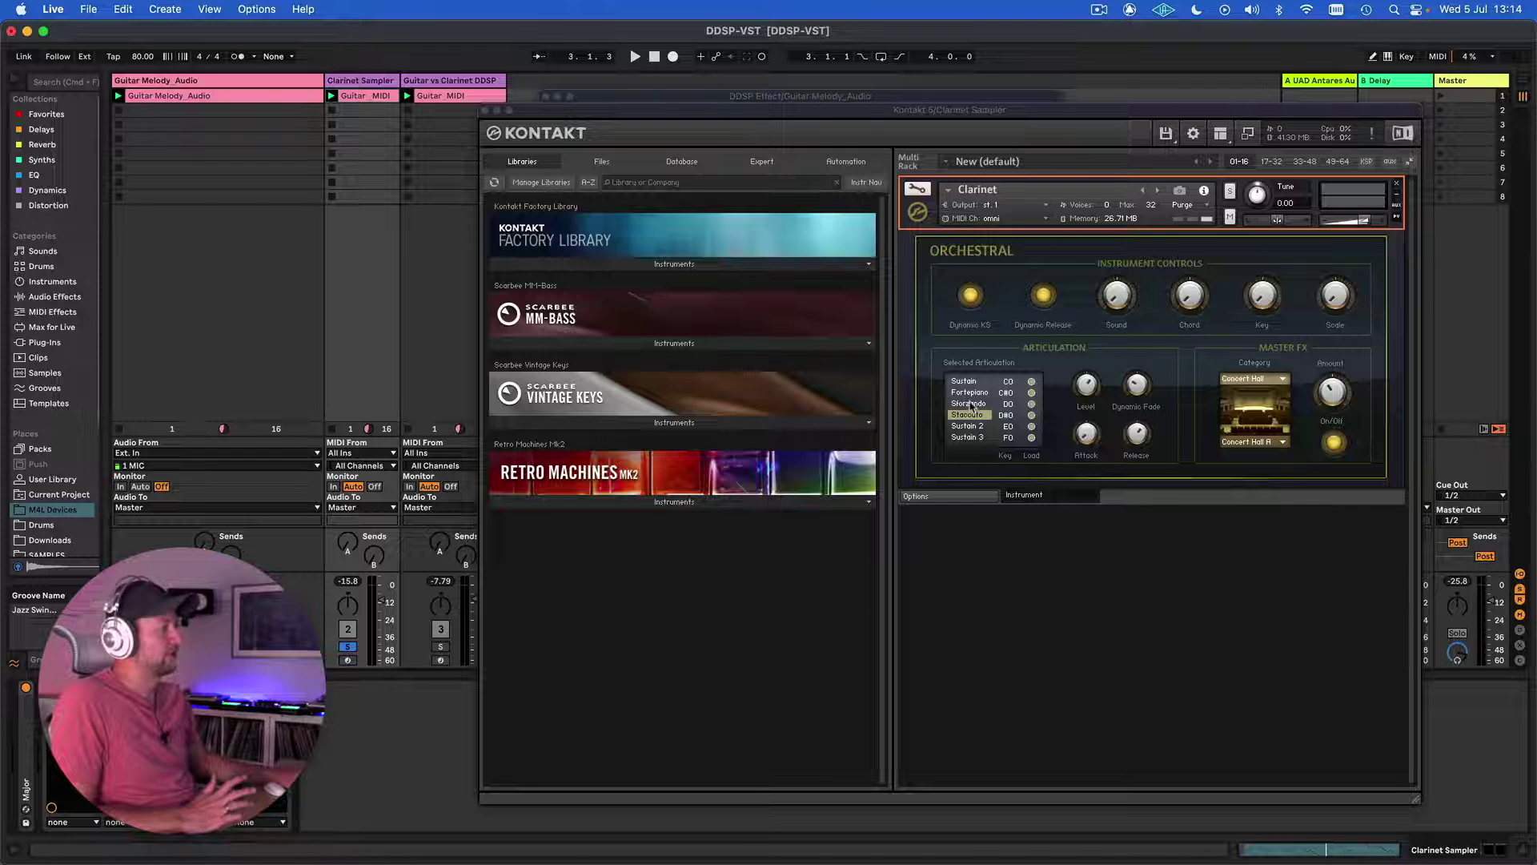
{"action": "left_click", "coordinate": [970, 404]}
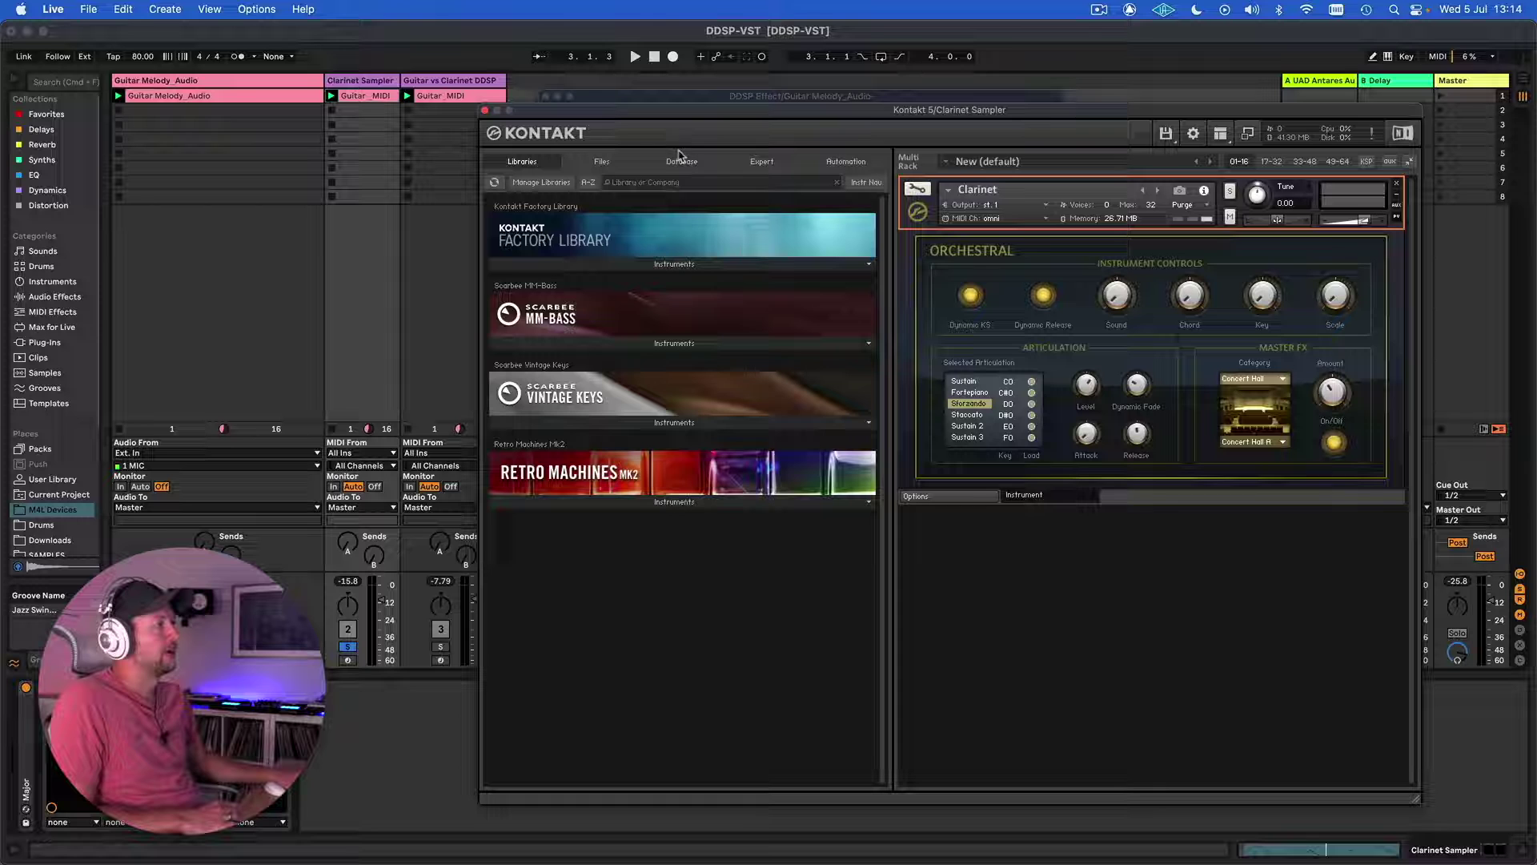
Step: Close the Kontakt and DDSP windows and unsolo the Clarinet Sampler track
{"action": "left_click", "coordinate": [484, 111]}
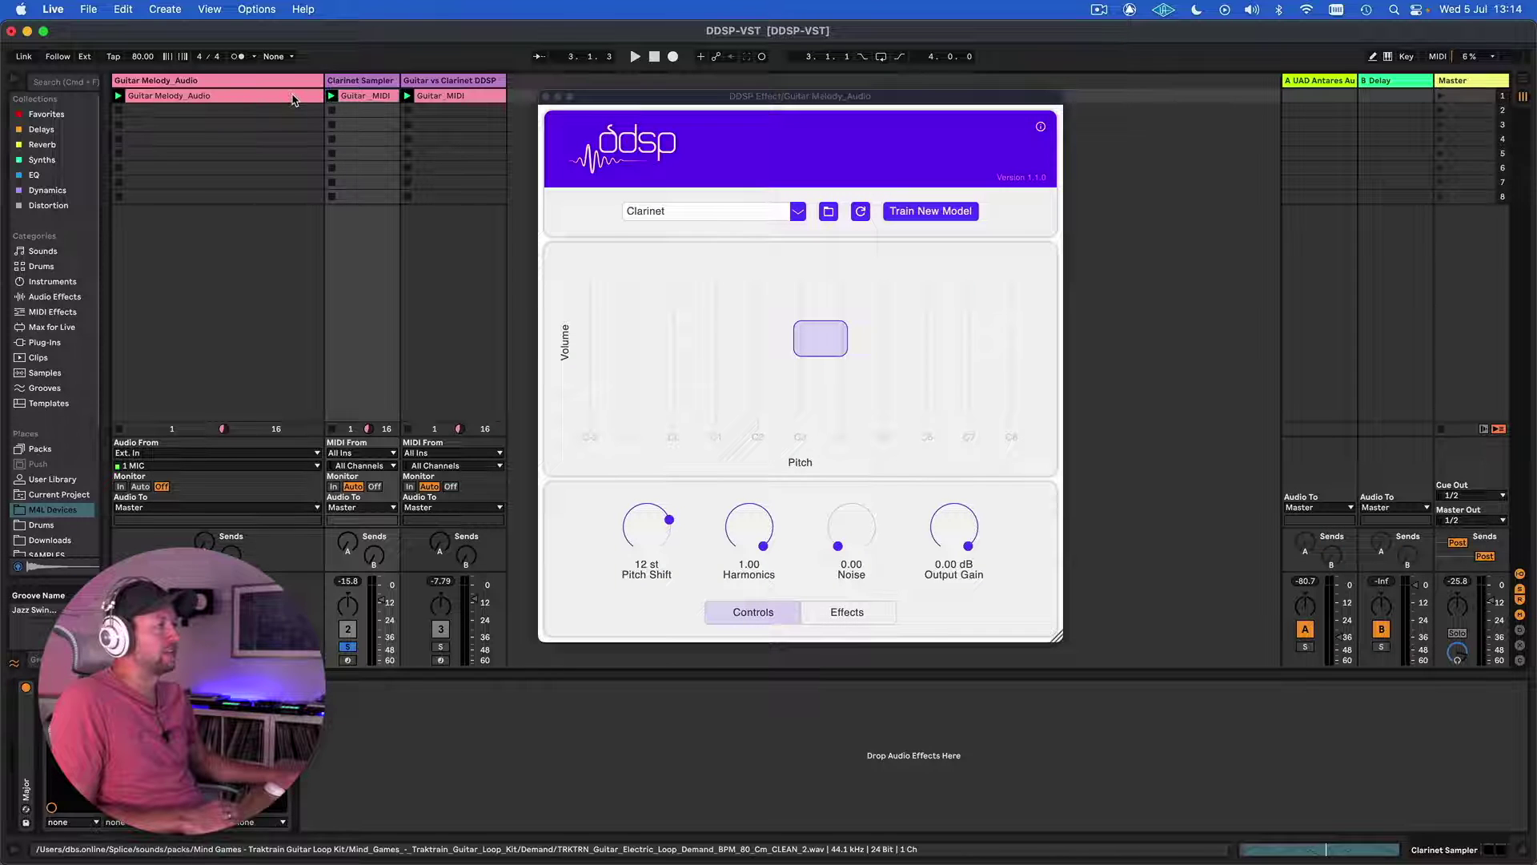
{"action": "left_click", "coordinate": [222, 420]}
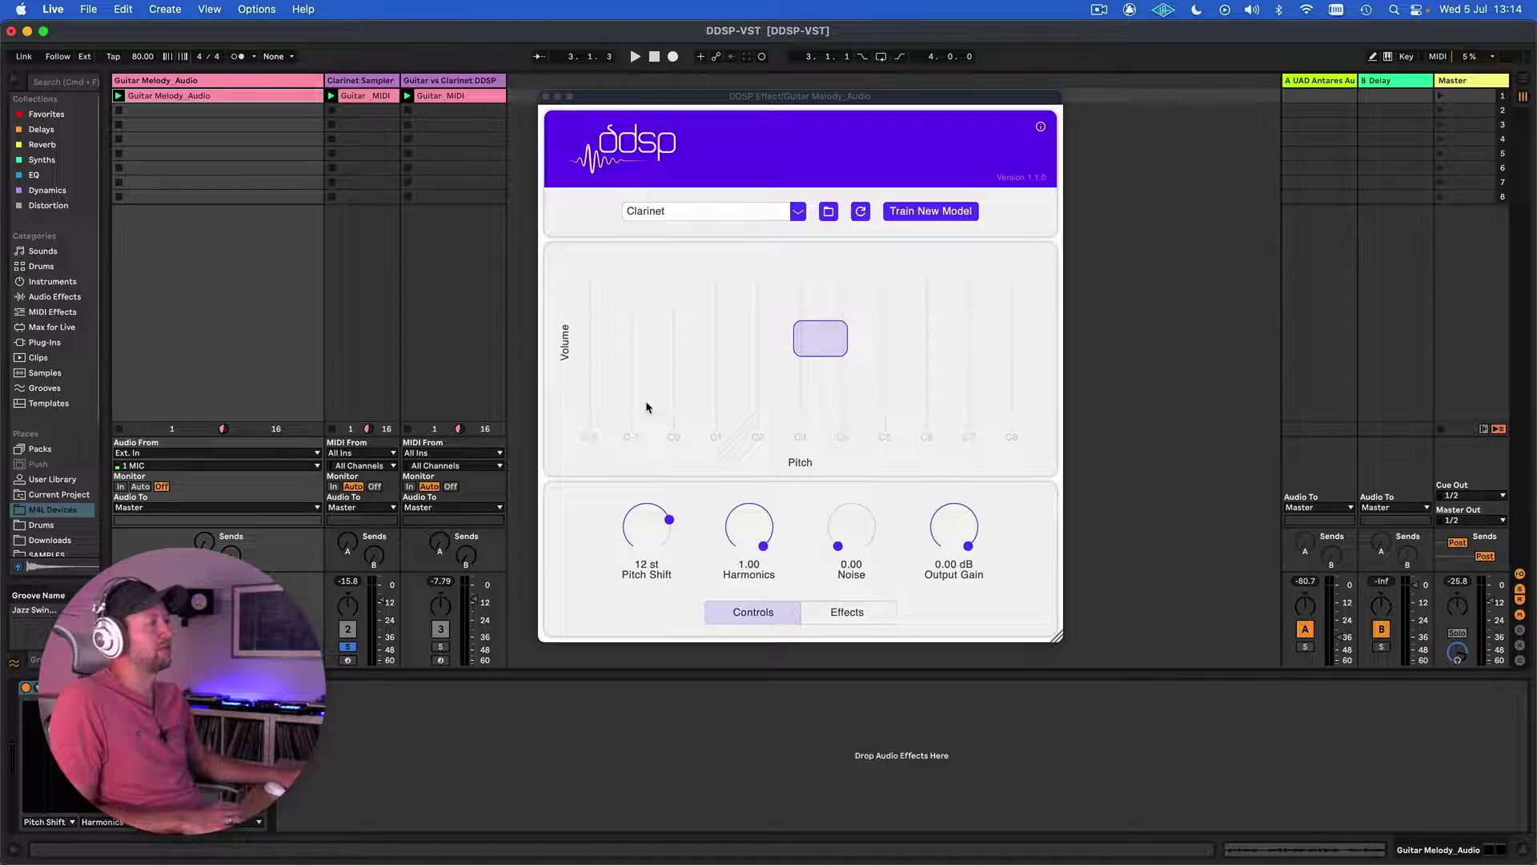
{"action": "left_click", "coordinate": [546, 97]}
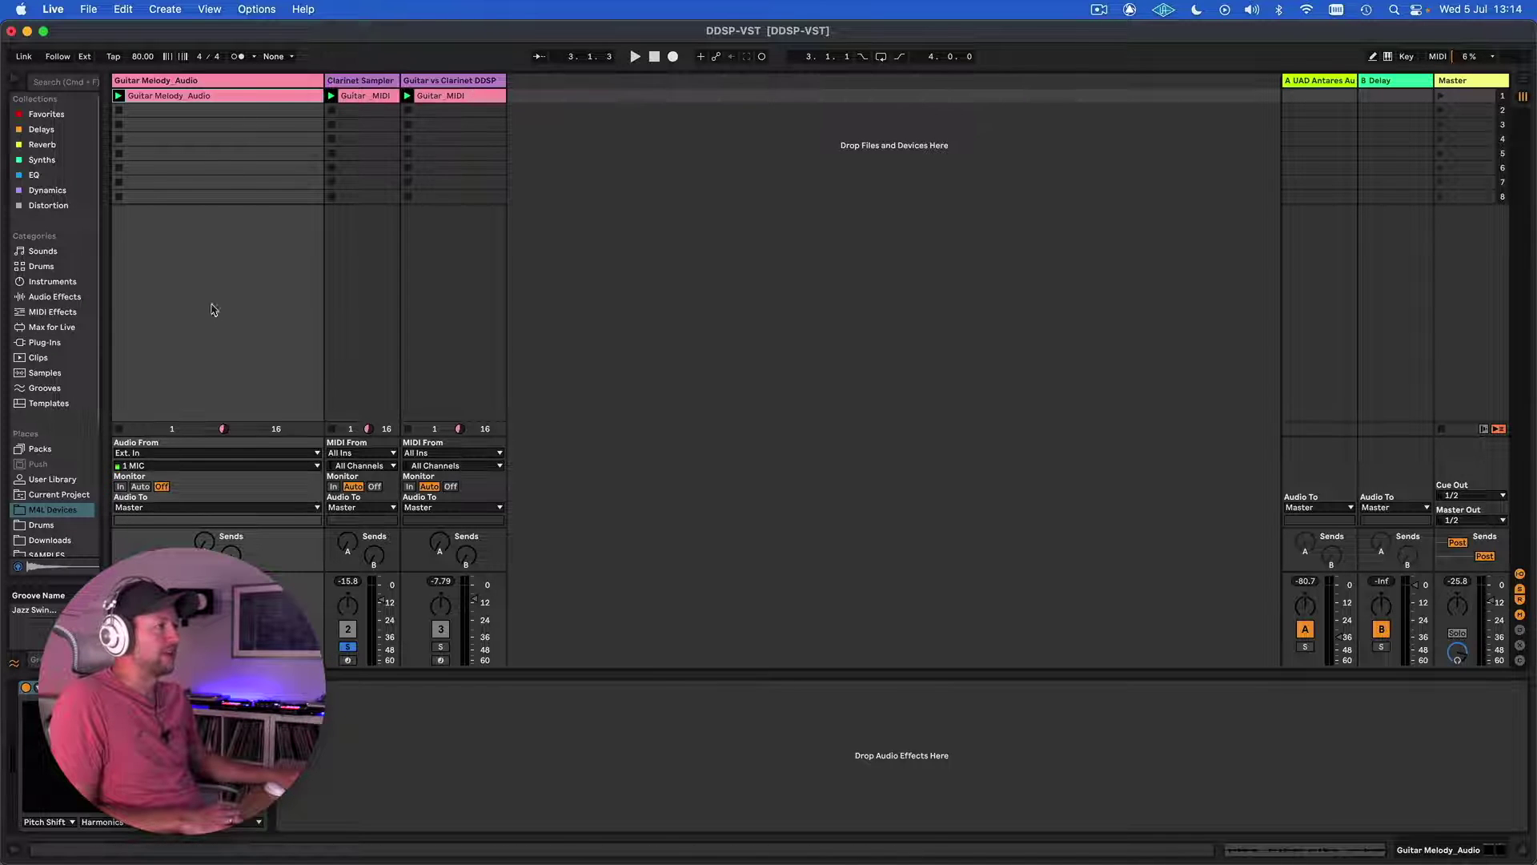
{"action": "left_click", "coordinate": [347, 646]}
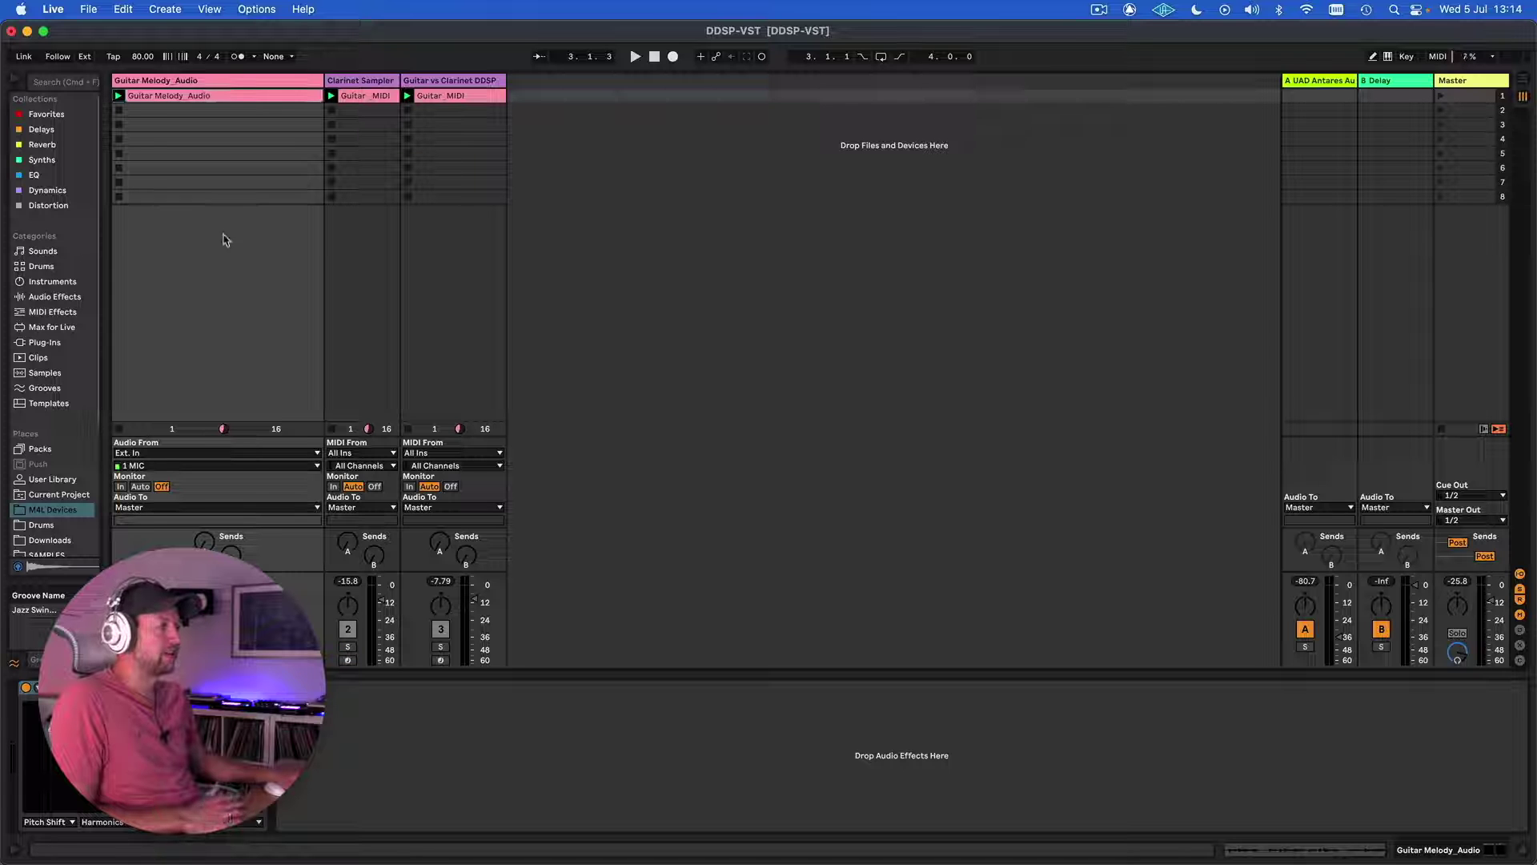
Step: Launch the Guitar Melody_Audio clip to hear it through the DDSP clarinet, then stop playback
{"action": "double_click", "coordinate": [179, 102]}
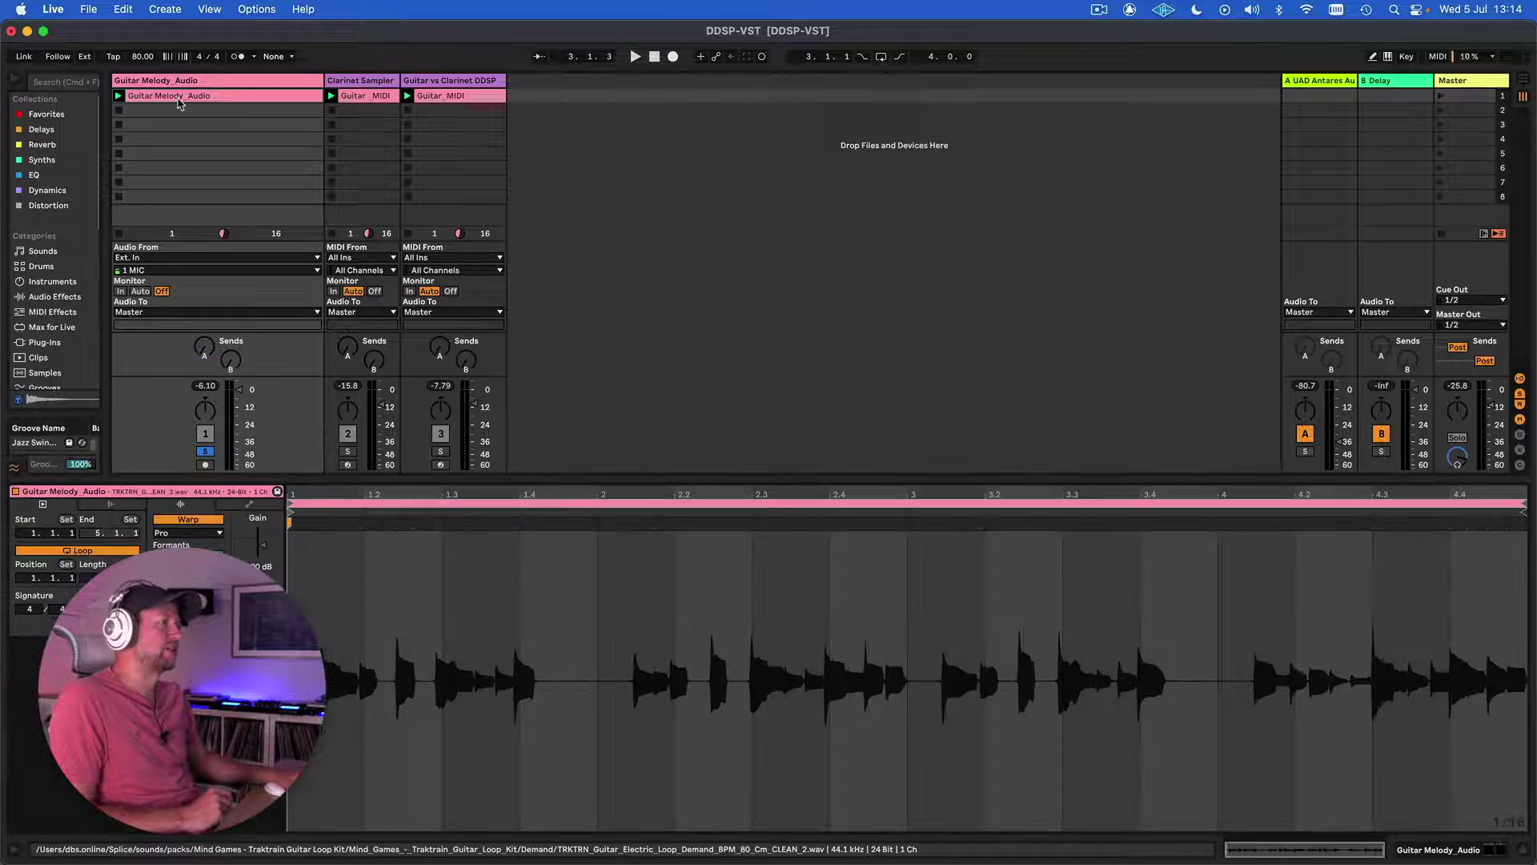
{"action": "left_click", "coordinate": [117, 97]}
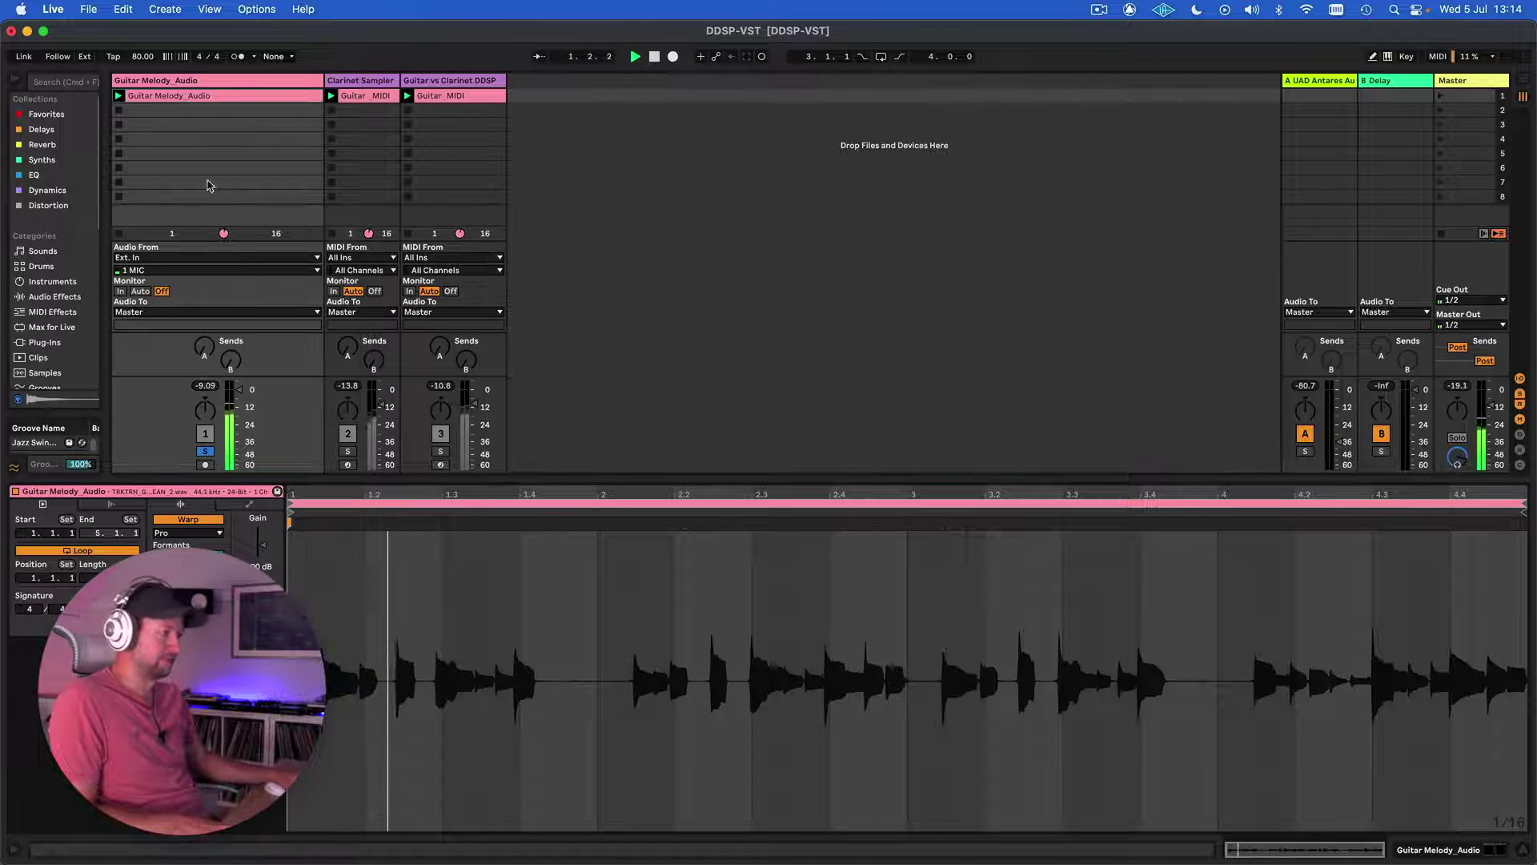
{"action": "left_click", "coordinate": [377, 298]}
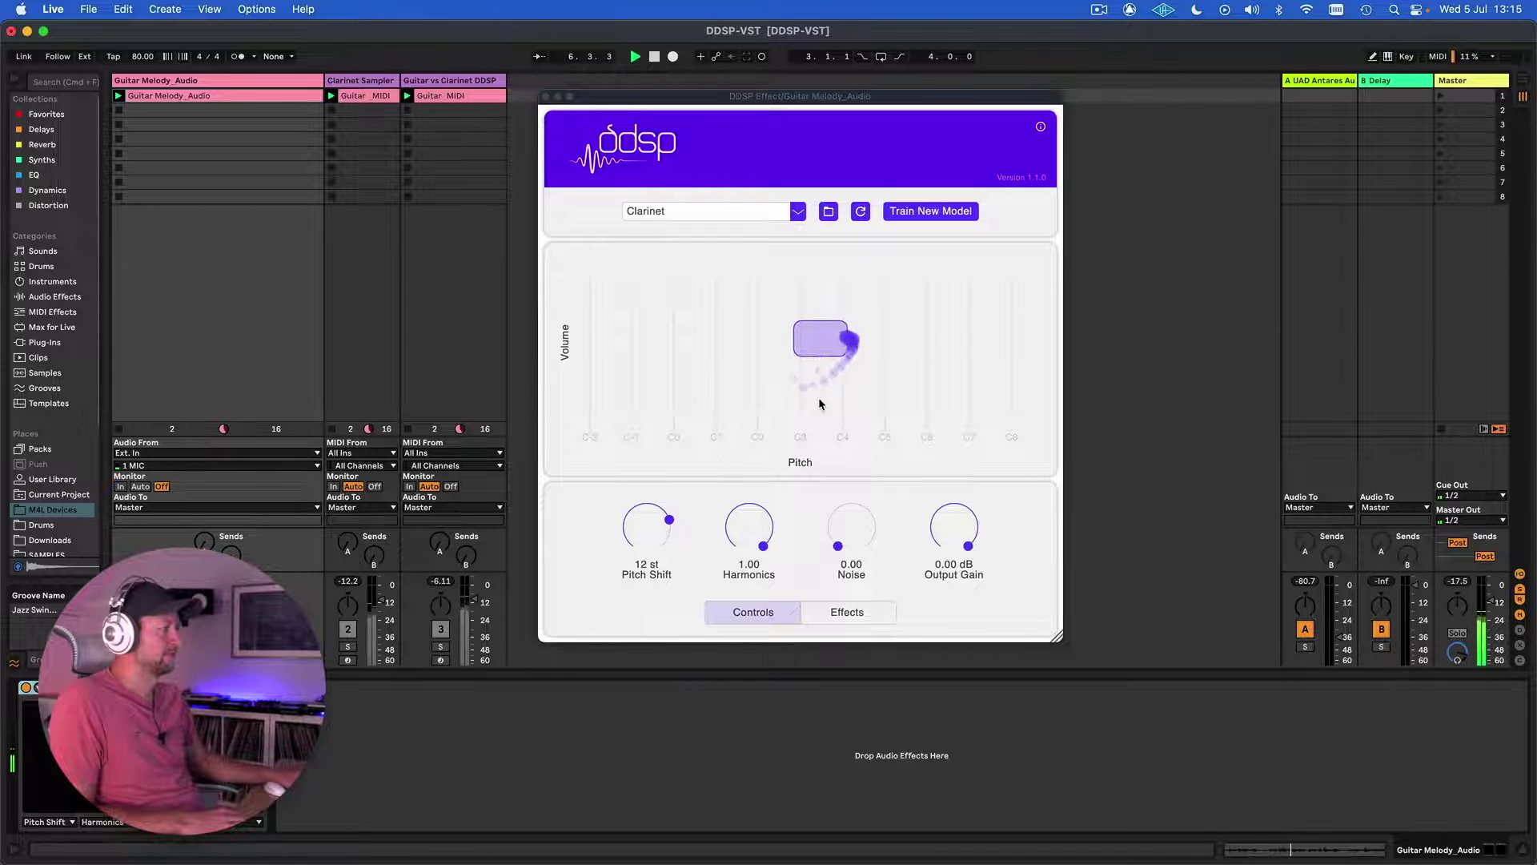
{"action": "key", "text": "space"}
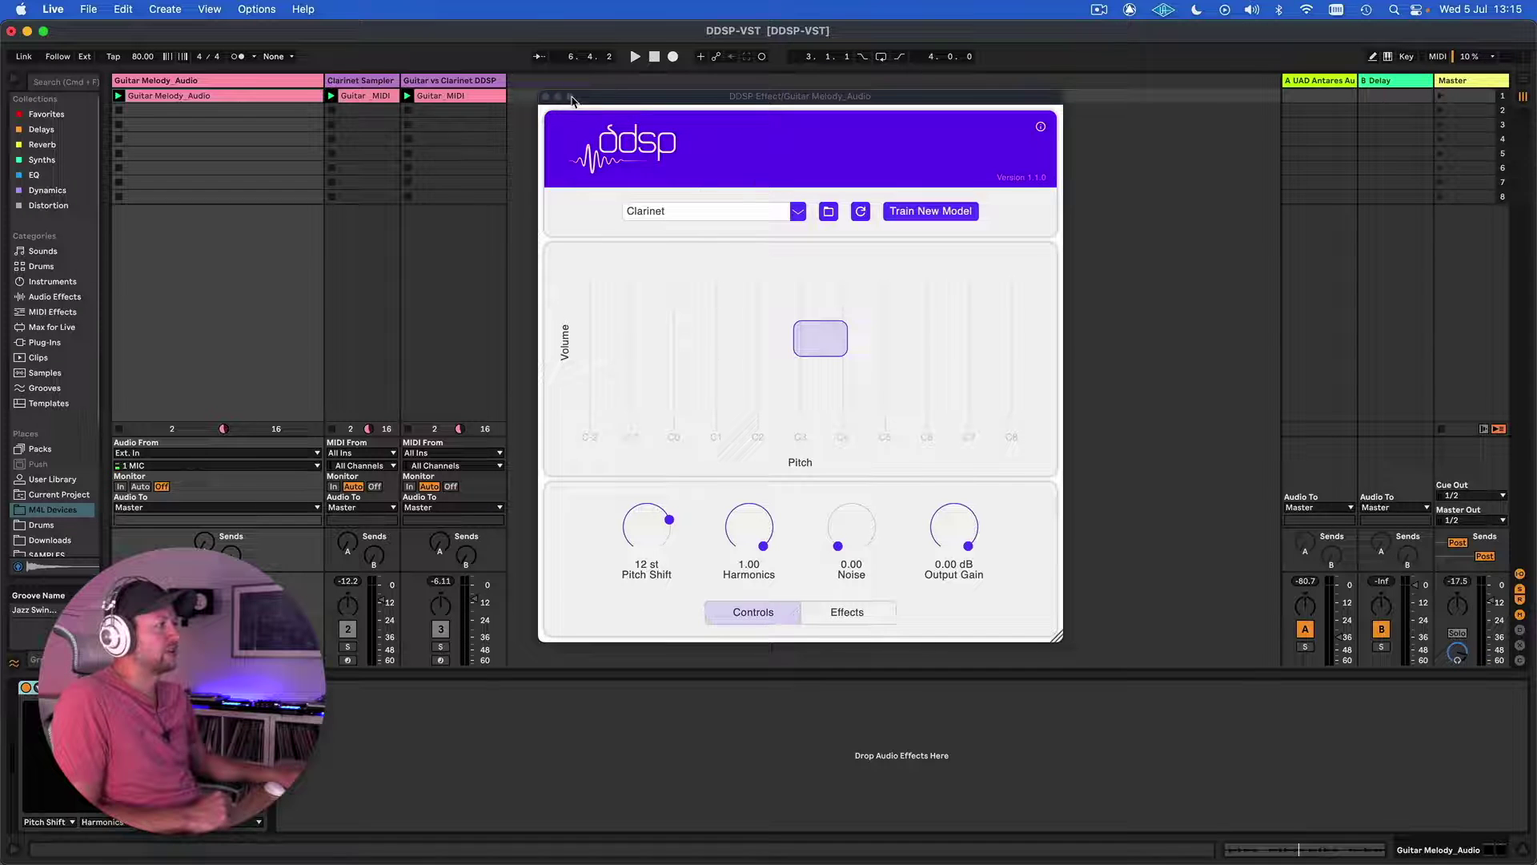
{"action": "left_click", "coordinate": [545, 97]}
Step: Inspect the Guitar vs Clarinet DDSP track's DDSP Effect and Kontakt Solo Guitar plug-ins
{"action": "left_click", "coordinate": [464, 82]}
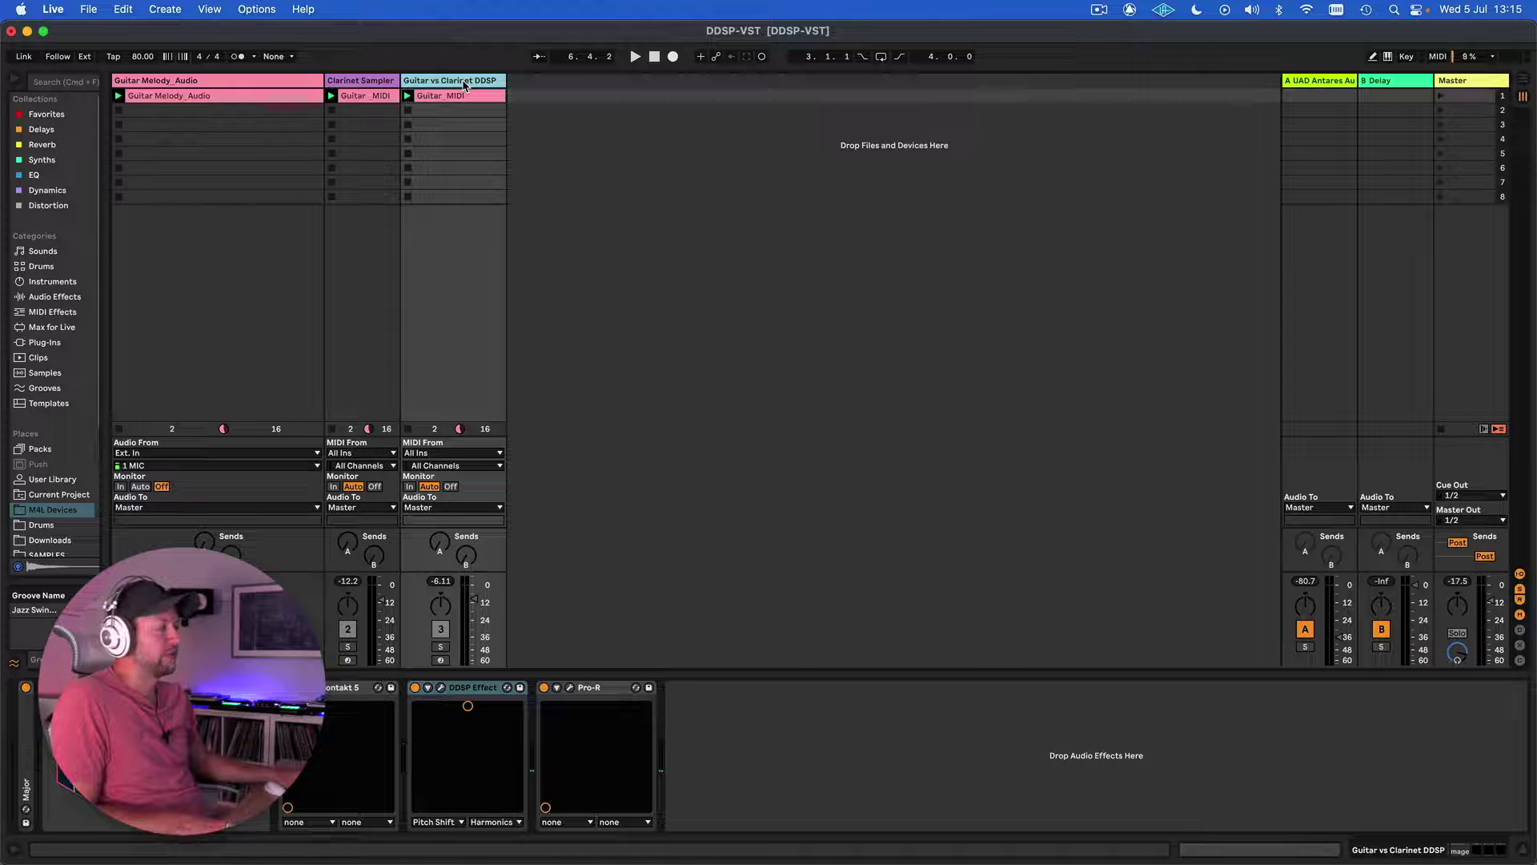
{"action": "left_click", "coordinate": [440, 688]}
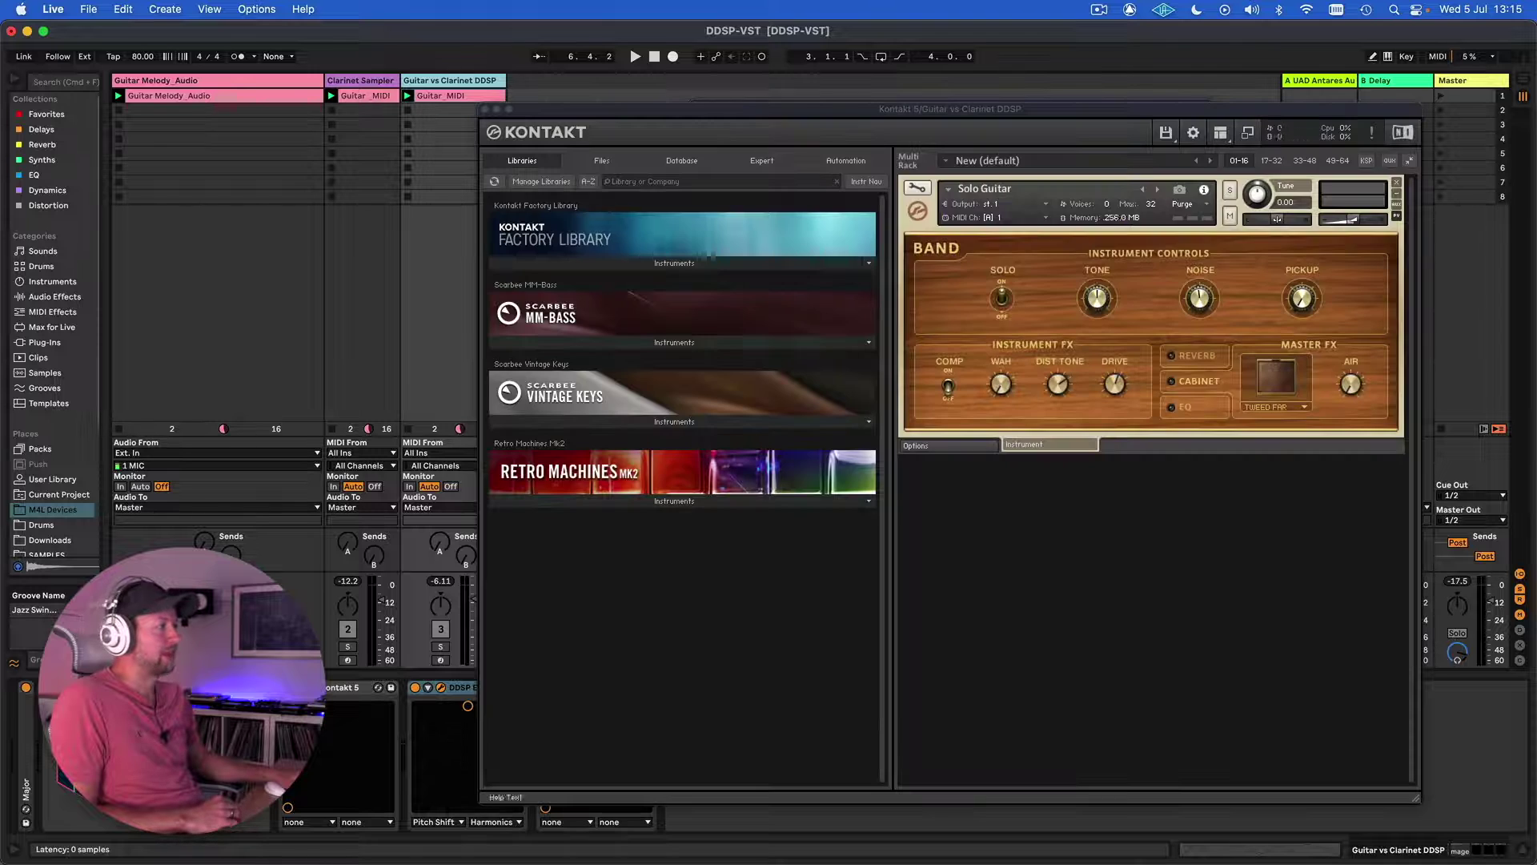
{"action": "left_click", "coordinate": [312, 688]}
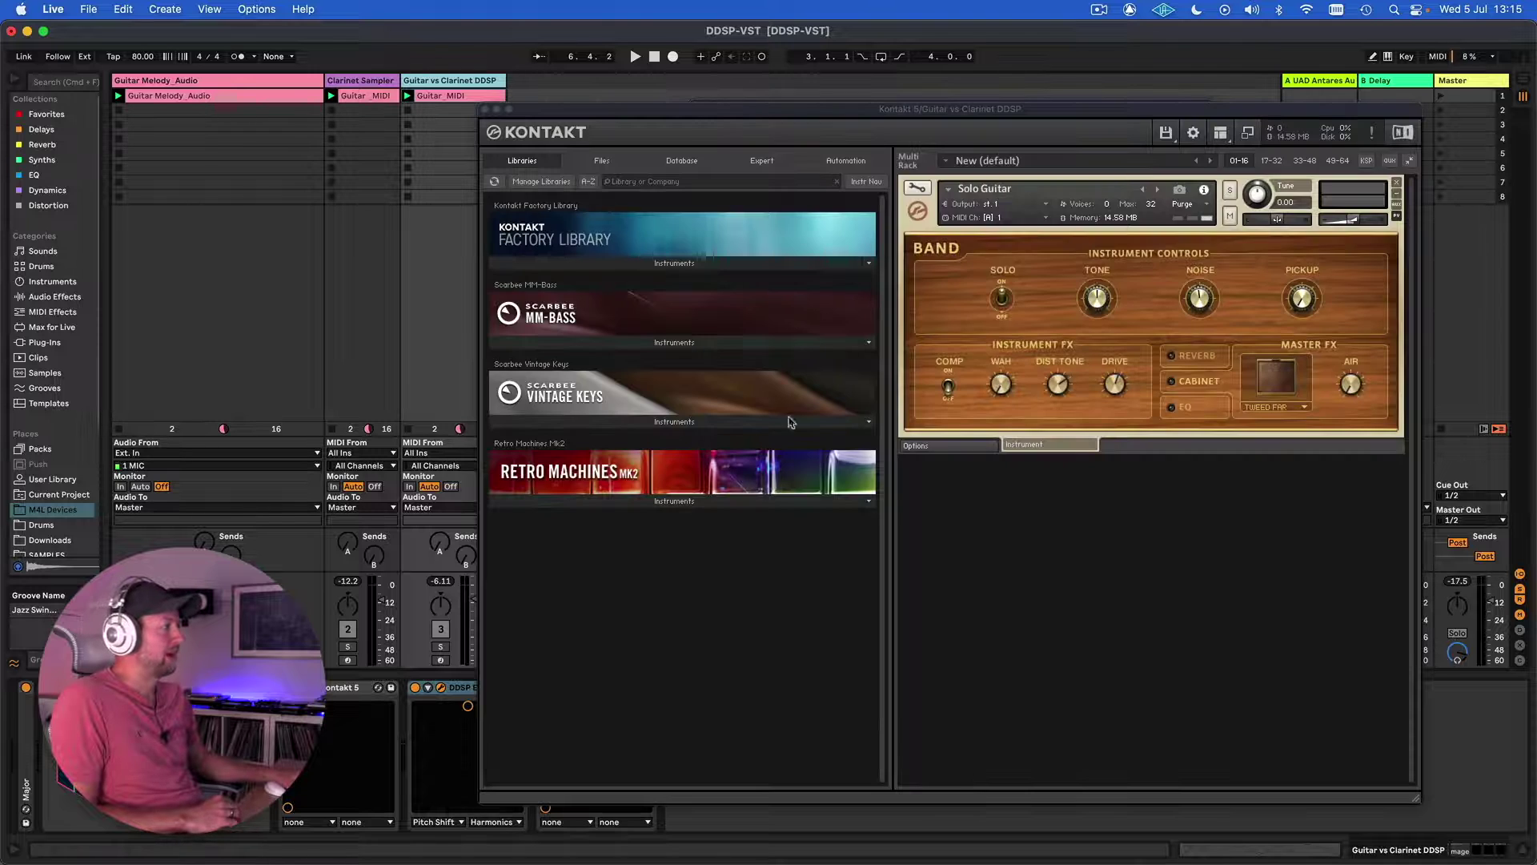
{"action": "left_click", "coordinate": [485, 111]}
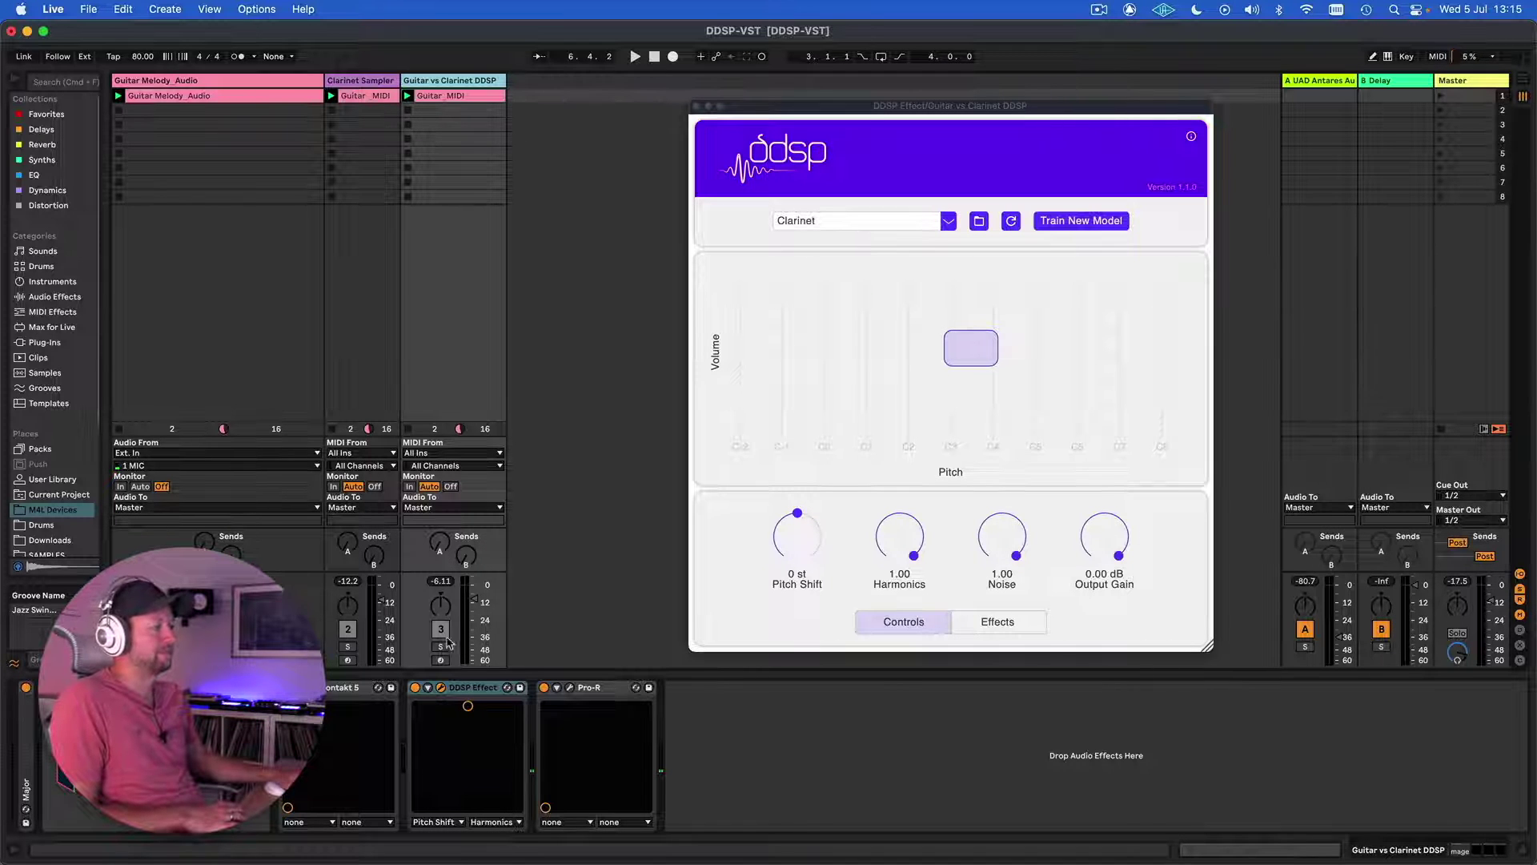
Step: Solo the Guitar vs Clarinet DDSP track and play it through the DDSP clarinet
{"action": "key", "text": "s"}
{"action": "key", "text": "space"}
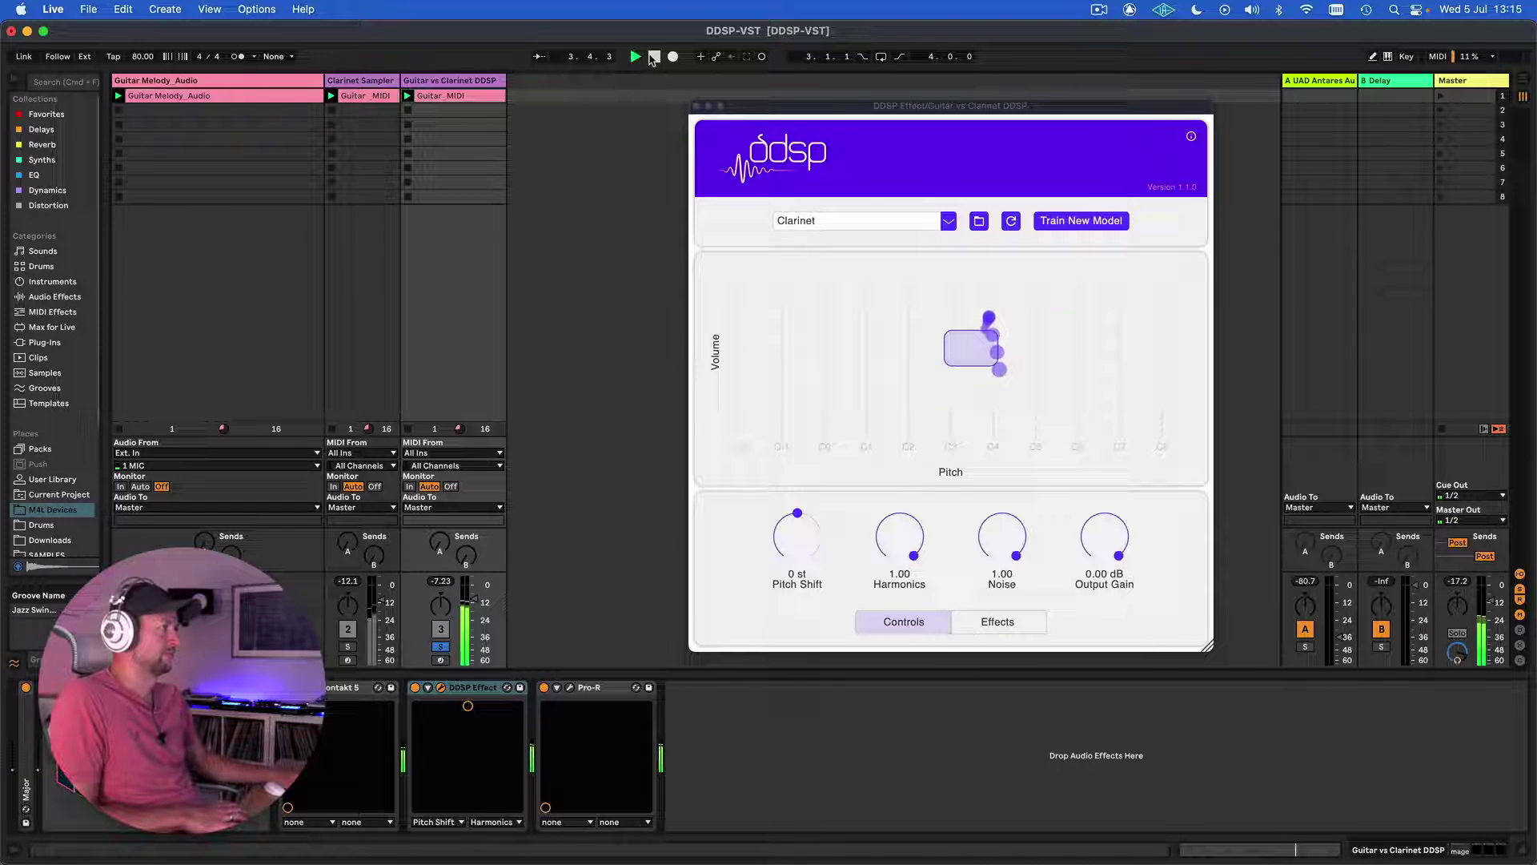
{"action": "left_click", "coordinate": [652, 59]}
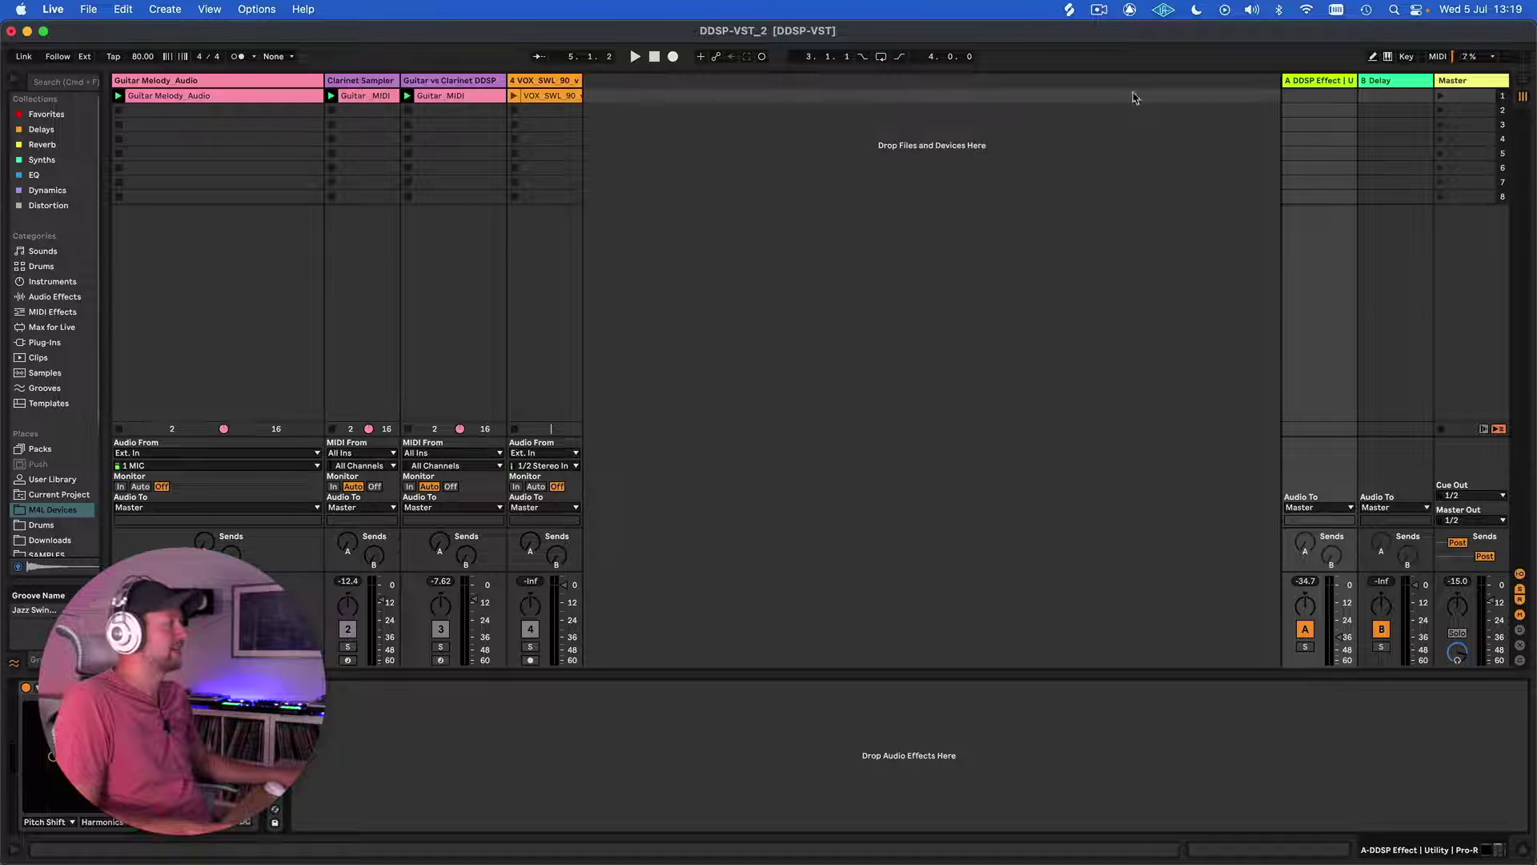
Step: Launch the VOX_SWL_90 vocal clip with Warp turned off and play it from the start
{"action": "left_click", "coordinate": [1321, 87]}
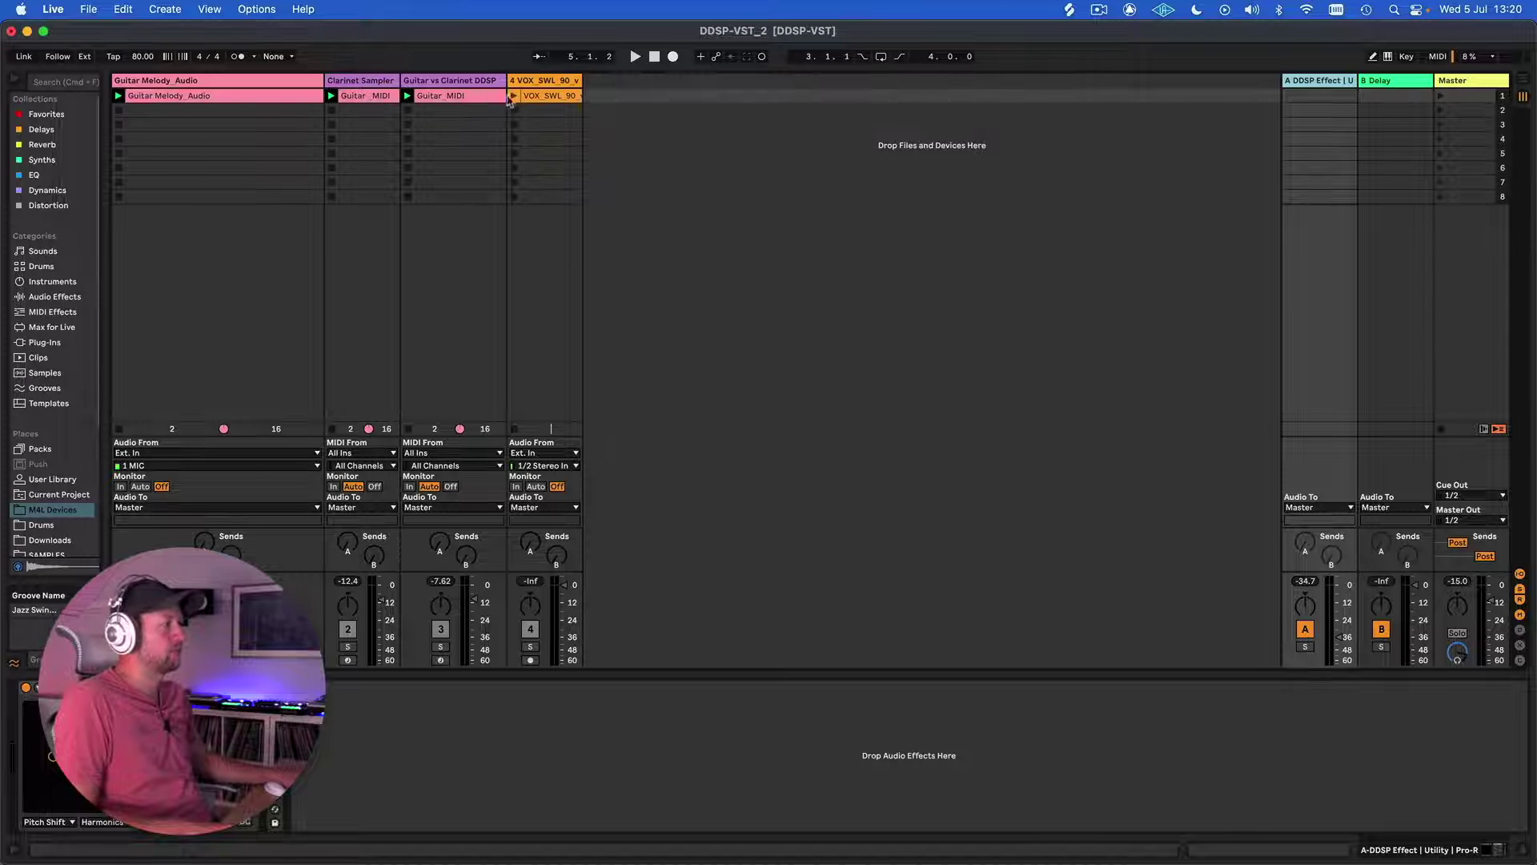
{"action": "left_click", "coordinate": [555, 96]}
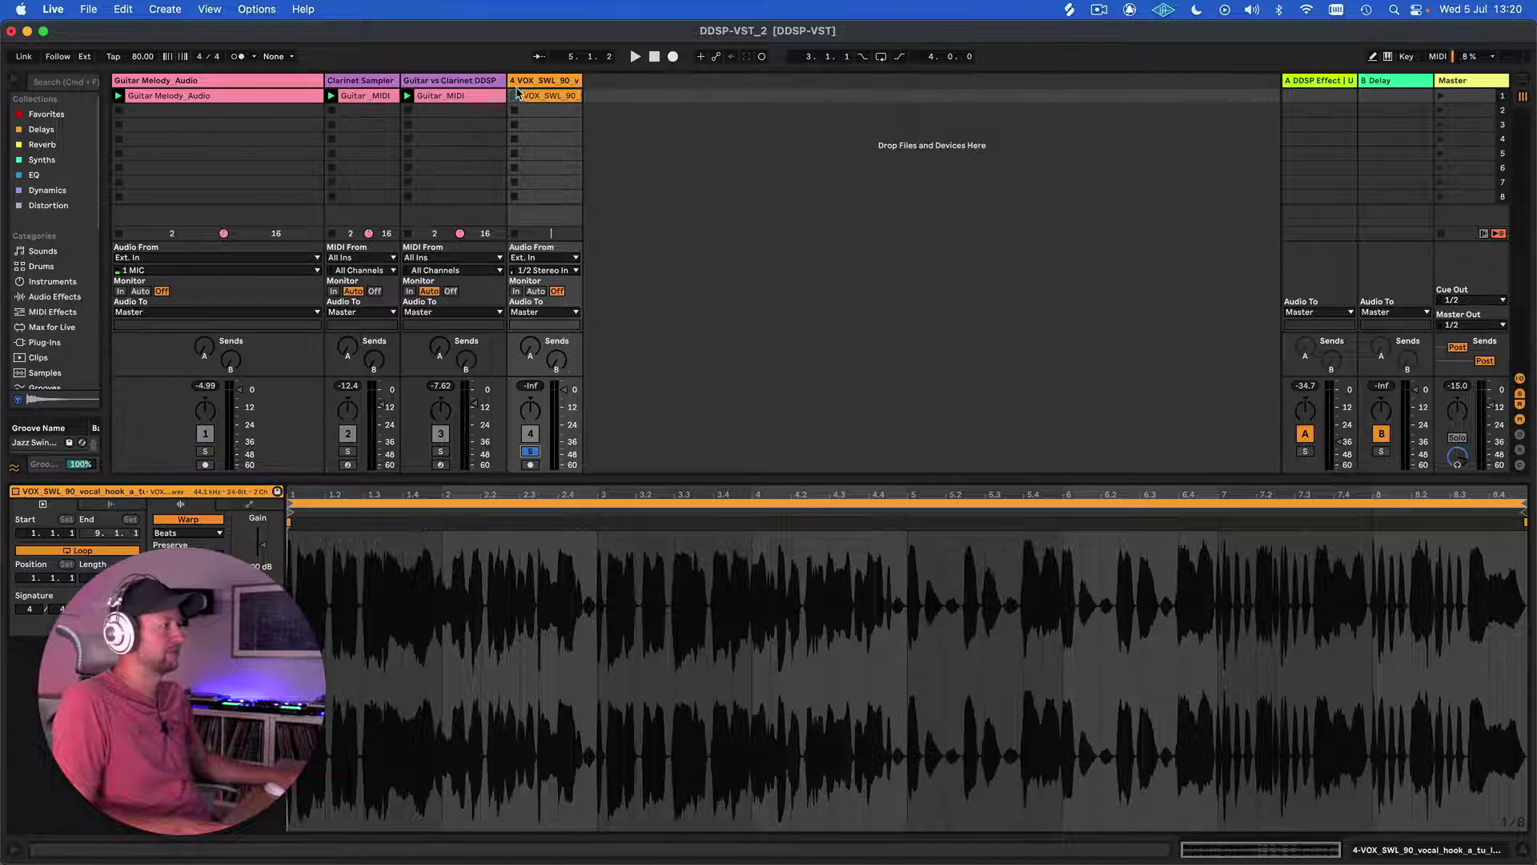
{"action": "left_click", "coordinate": [515, 96]}
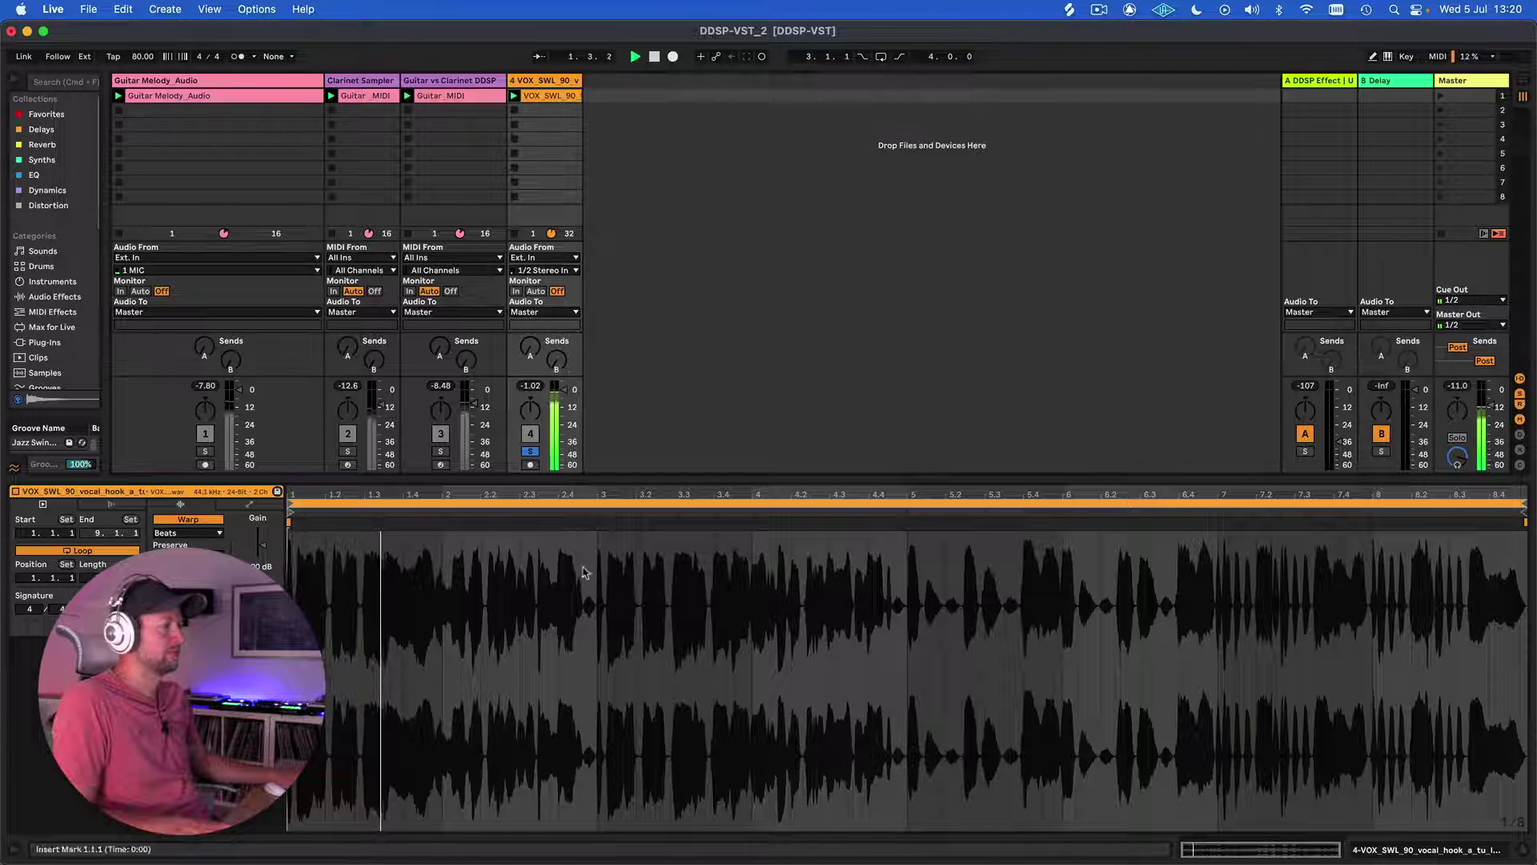
{"action": "left_click", "coordinate": [188, 519]}
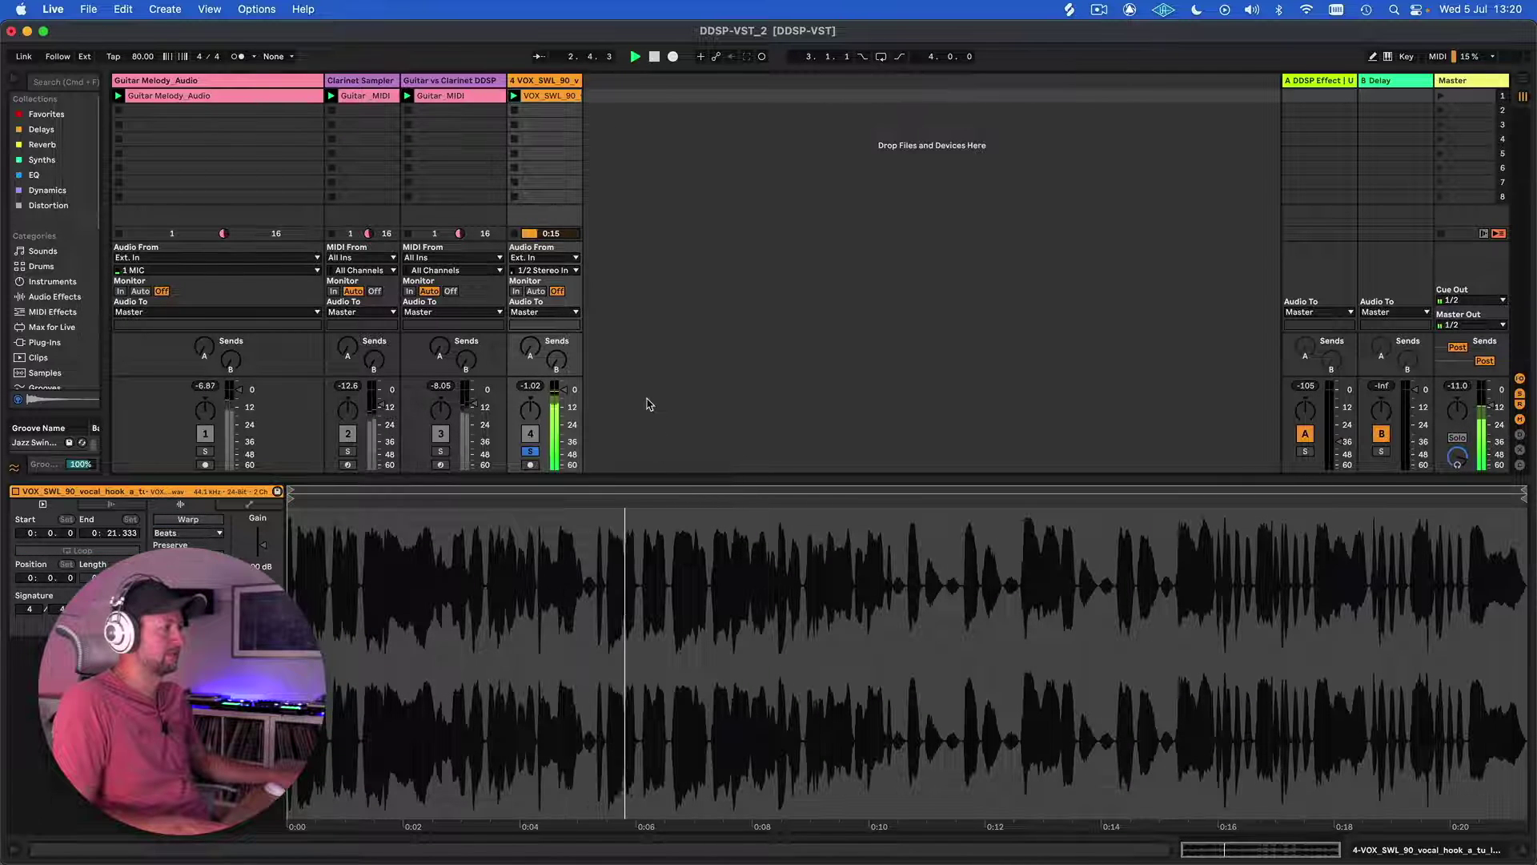
{"action": "key", "text": "shift+Tab"}
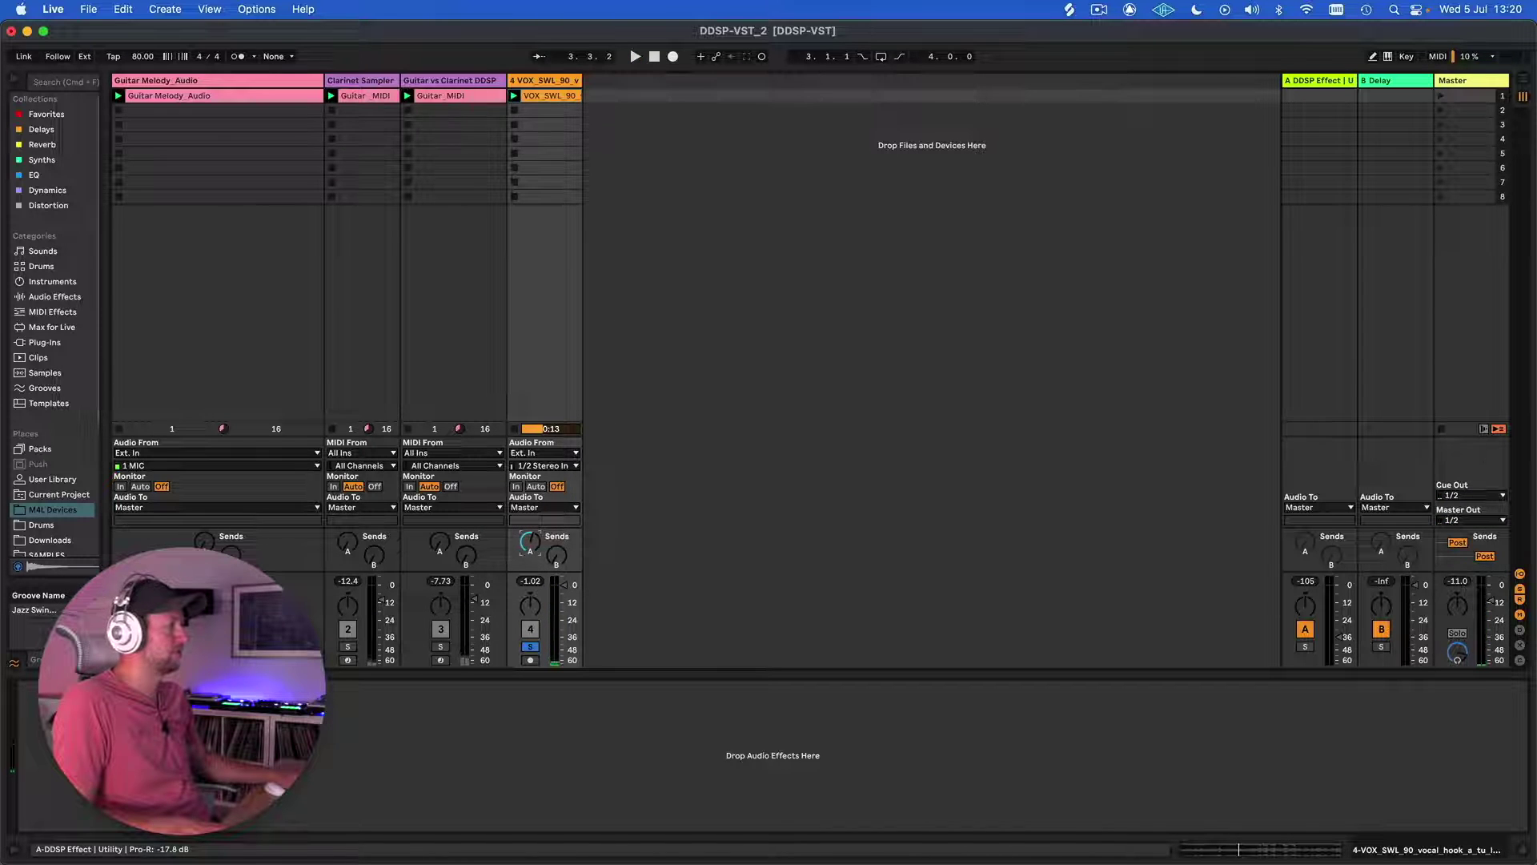
{"action": "key", "text": "space"}
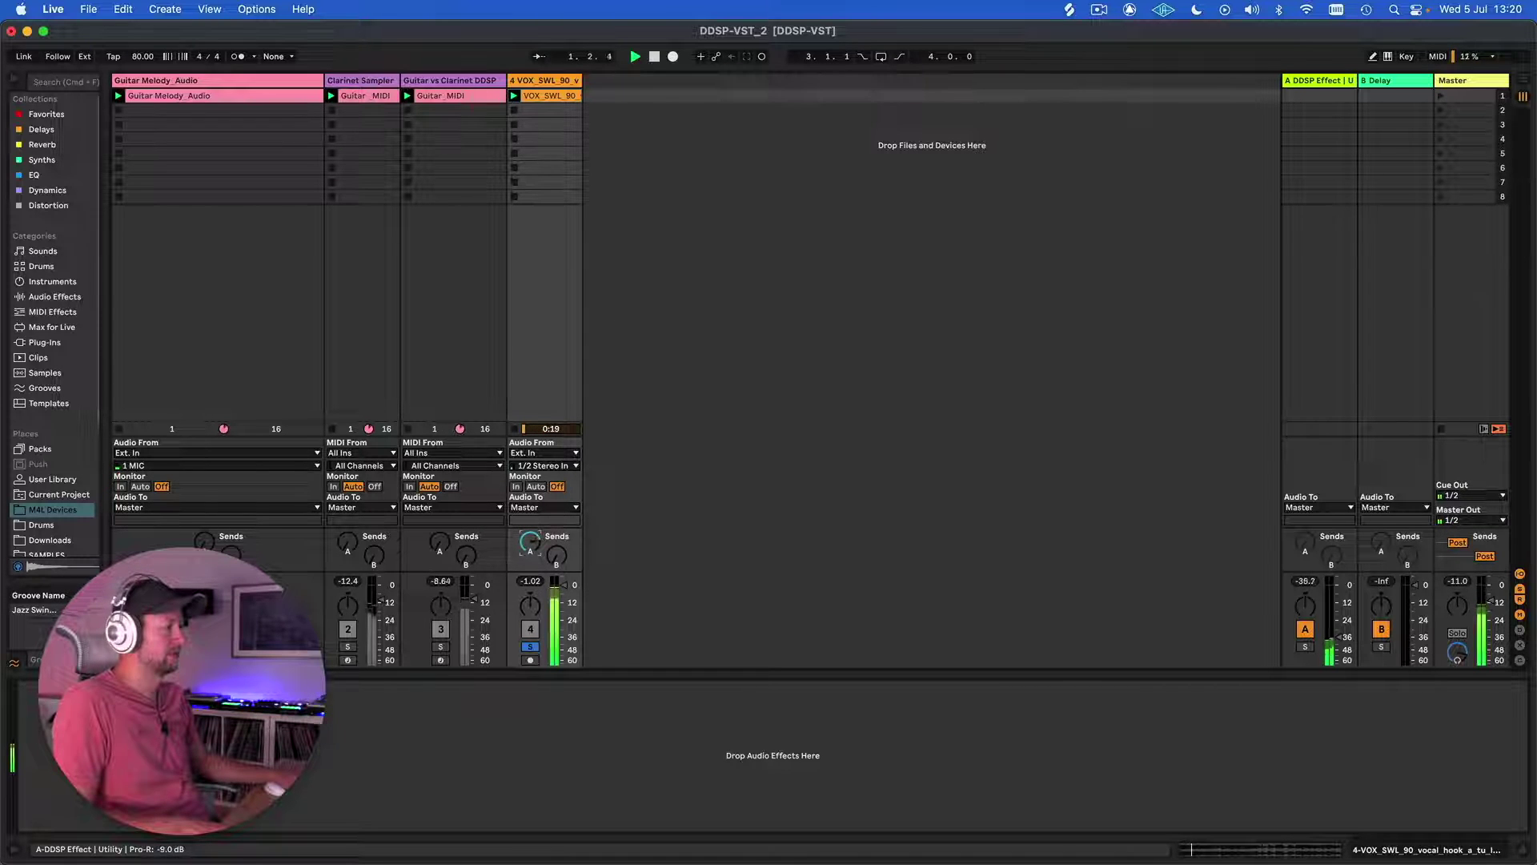
Step: Raise the DDSP Effect return (Return A) to -10.9 dB and open its DDSP window
{"action": "left_click", "coordinate": [1308, 83]}
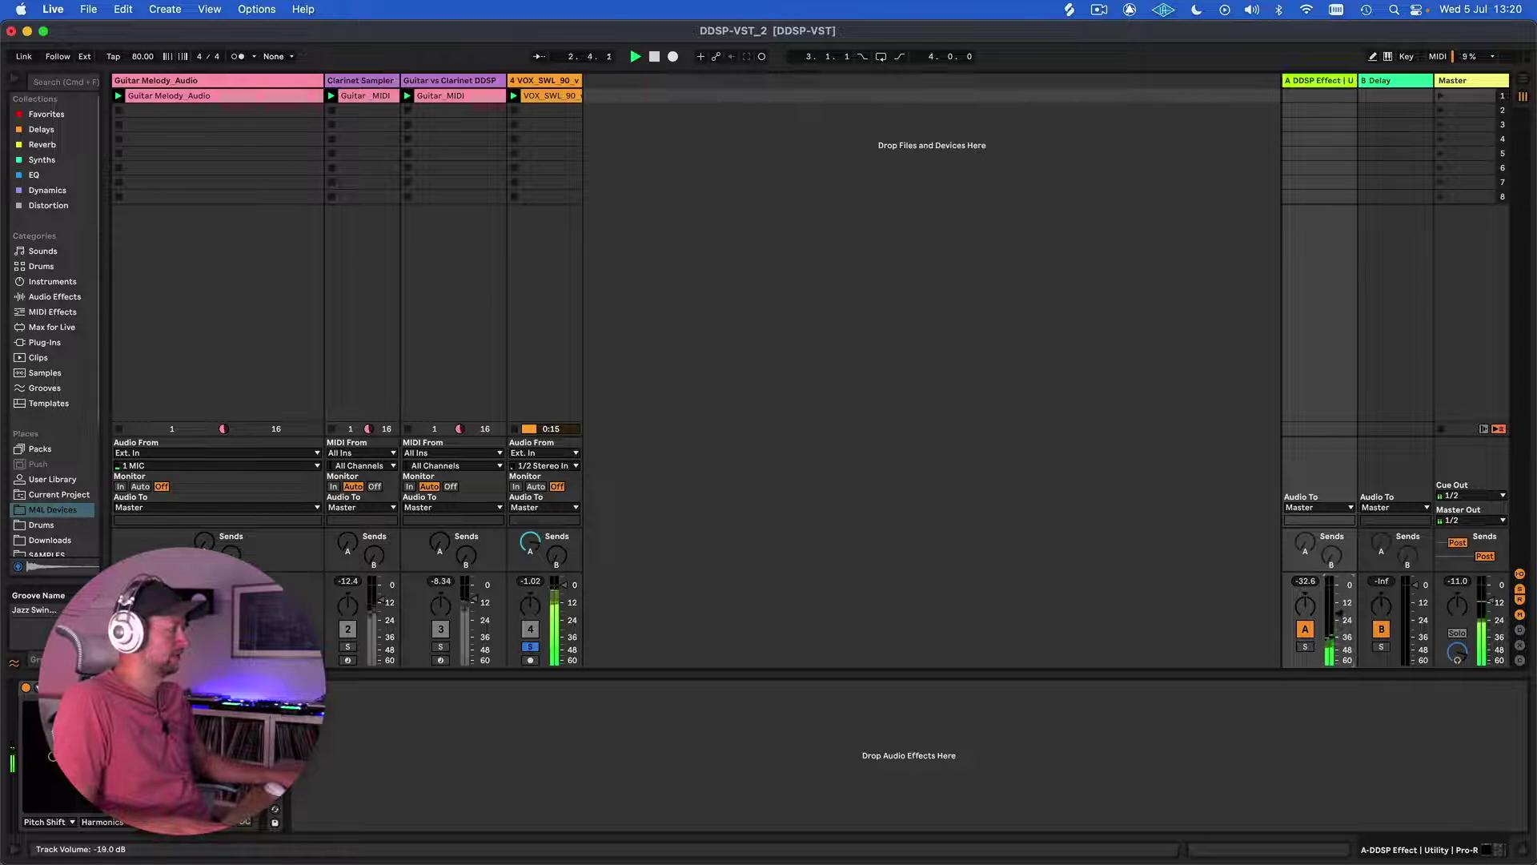
{"action": "left_click_drag", "start_coordinate": [1338, 606], "coordinate": [1337, 601]}
{"action": "key", "text": "super+alt+p"}
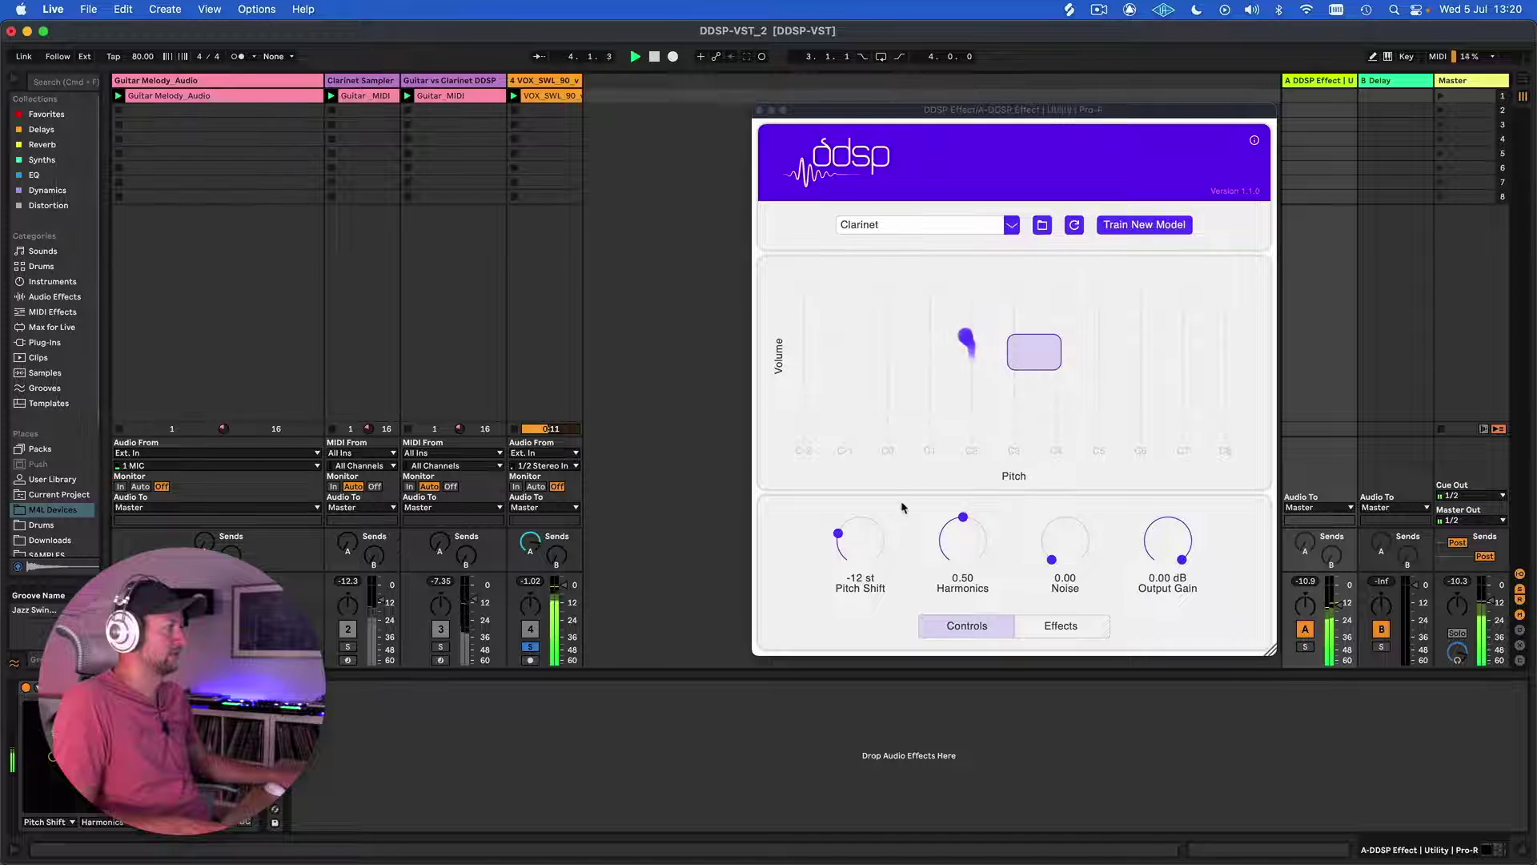
Step: Switch the DDSP effect model to Trumpet with pitch shift back at 0 semitones
{"action": "key", "text": "space"}
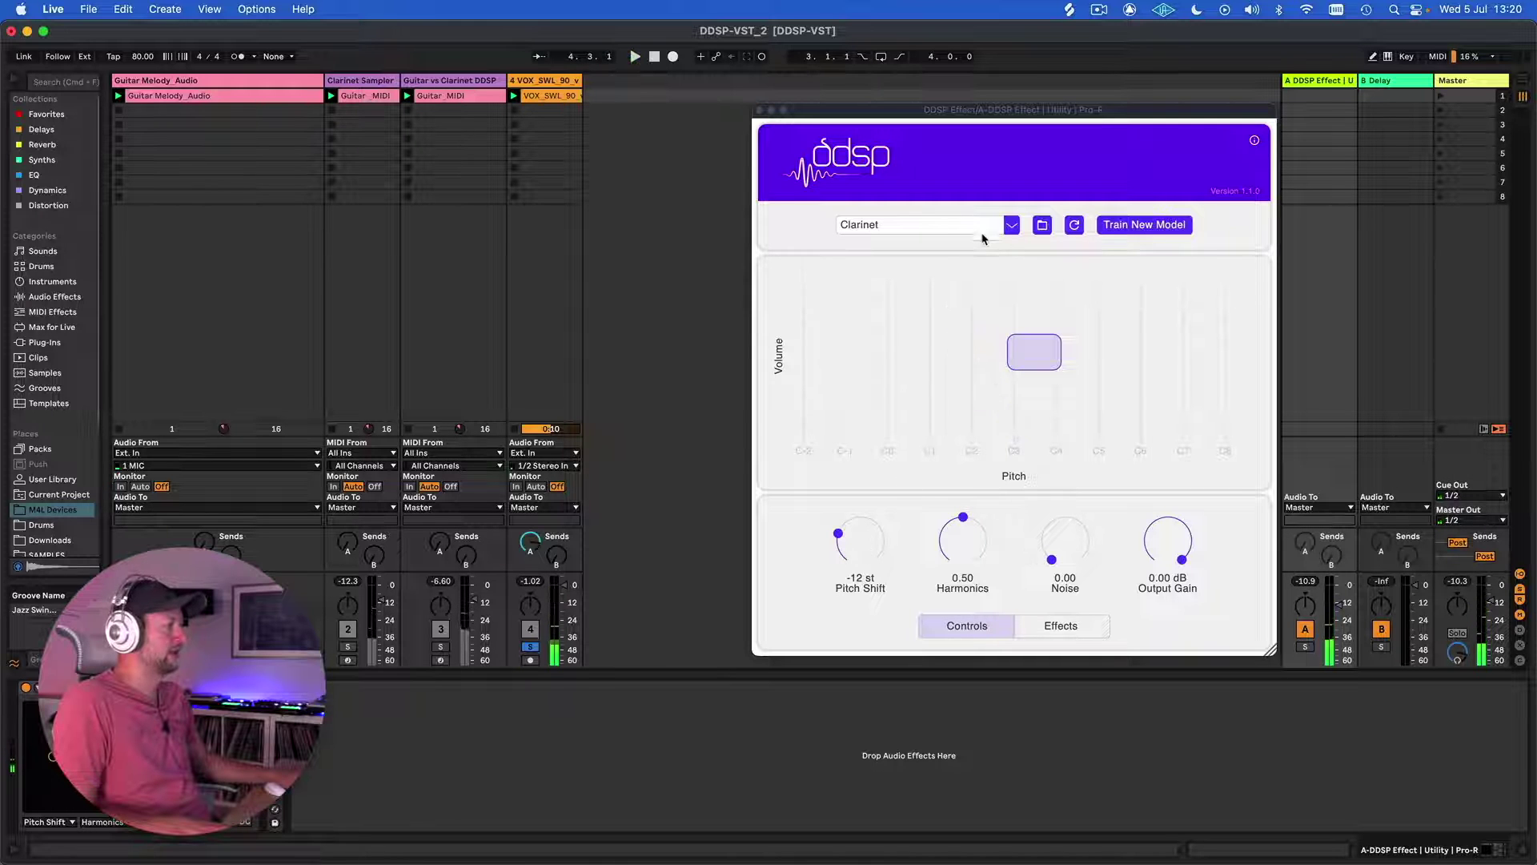
{"action": "left_click", "coordinate": [941, 226]}
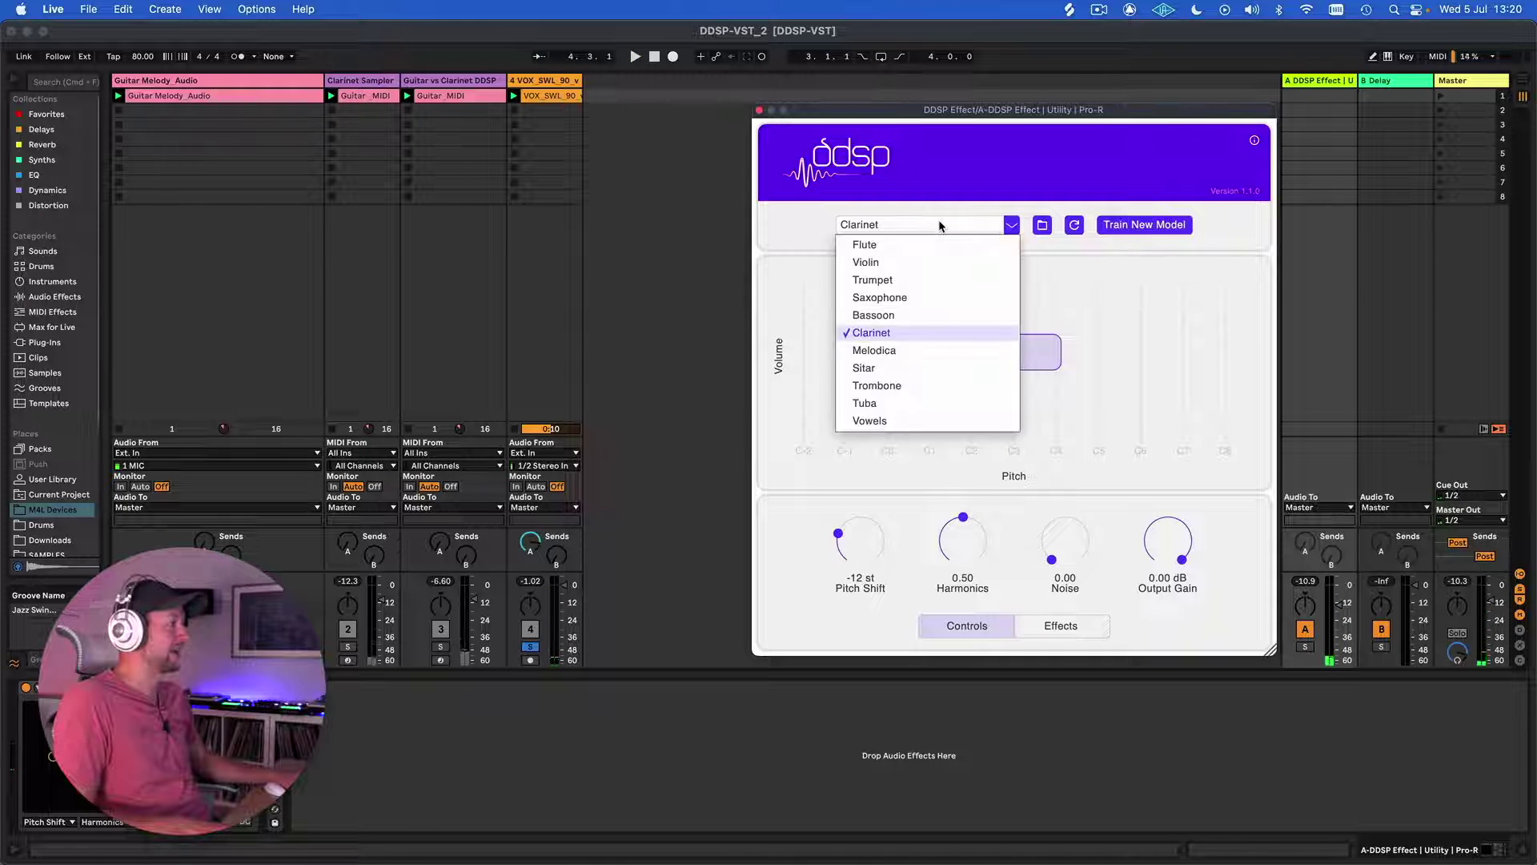
{"action": "left_click", "coordinate": [927, 280]}
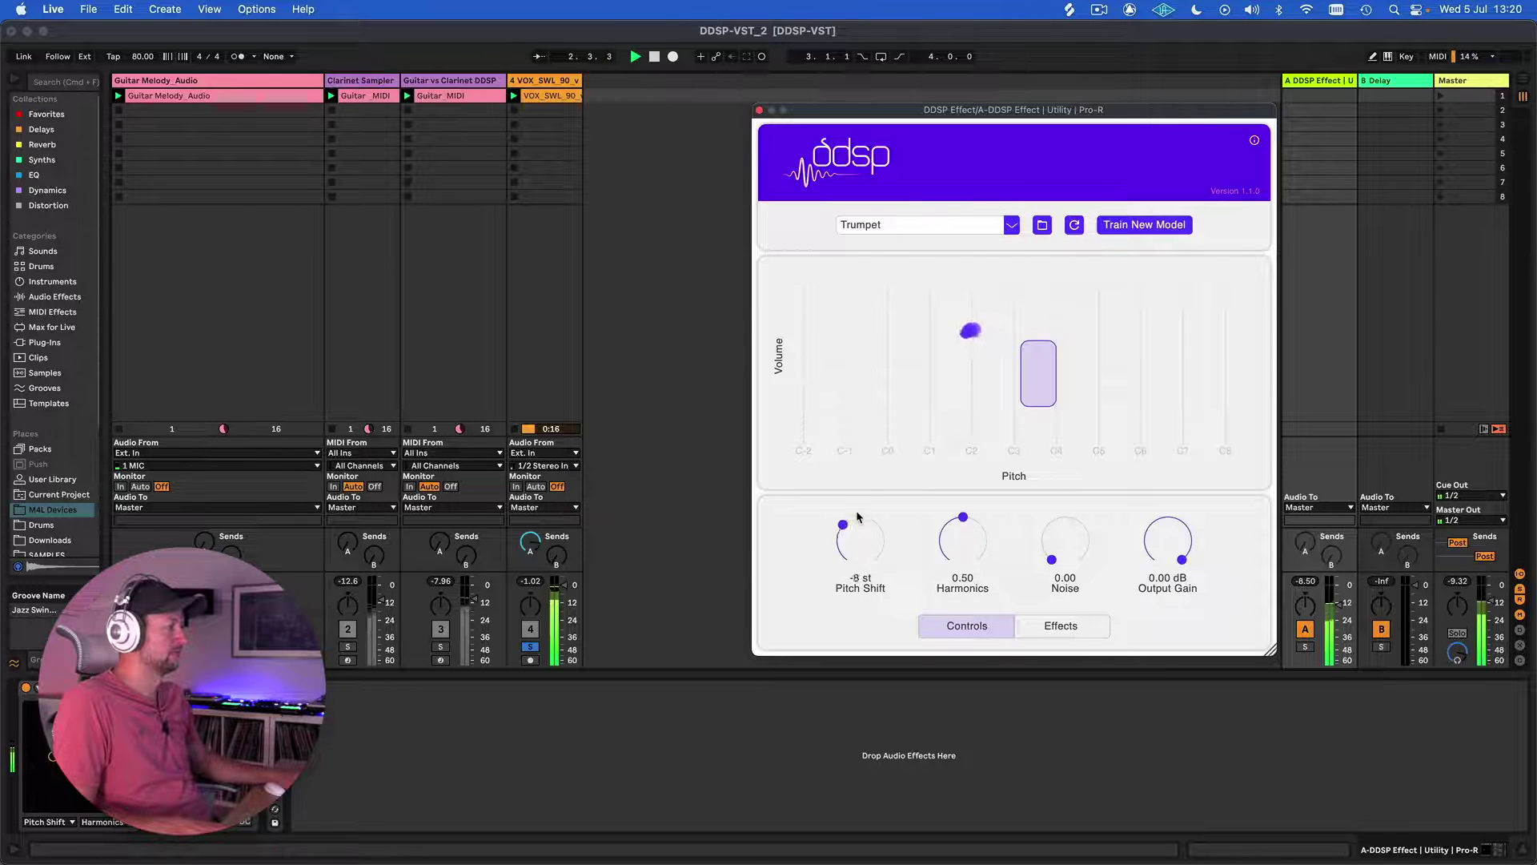
{"action": "left_click_drag", "start_coordinate": [857, 516], "coordinate": [860, 492]}
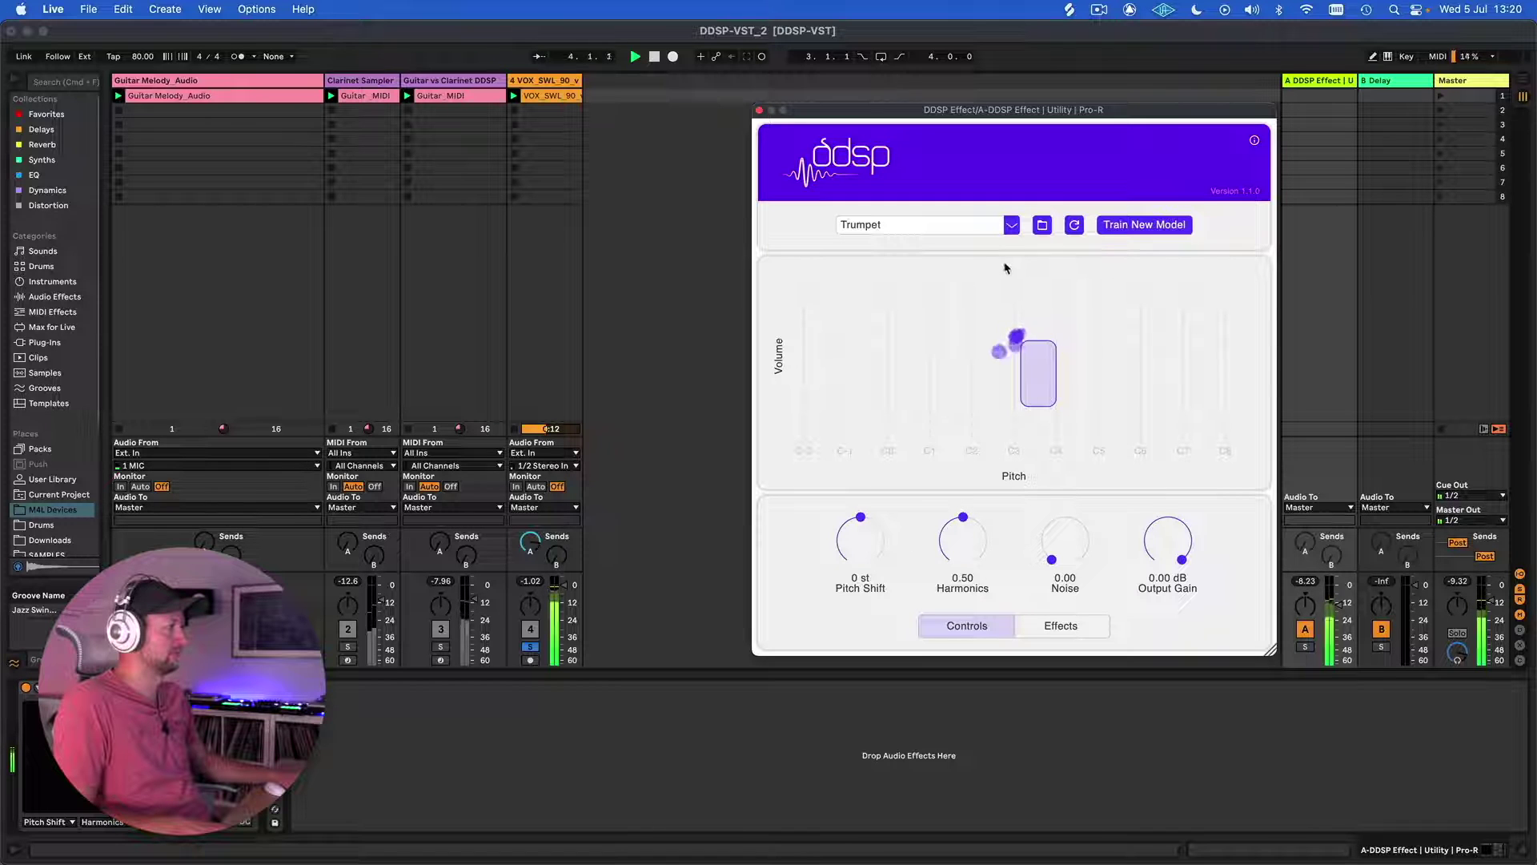
Step: Switch the DDSP effect model to Vowels at -4 semitones and play the vocal through it
{"action": "left_click", "coordinate": [980, 230]}
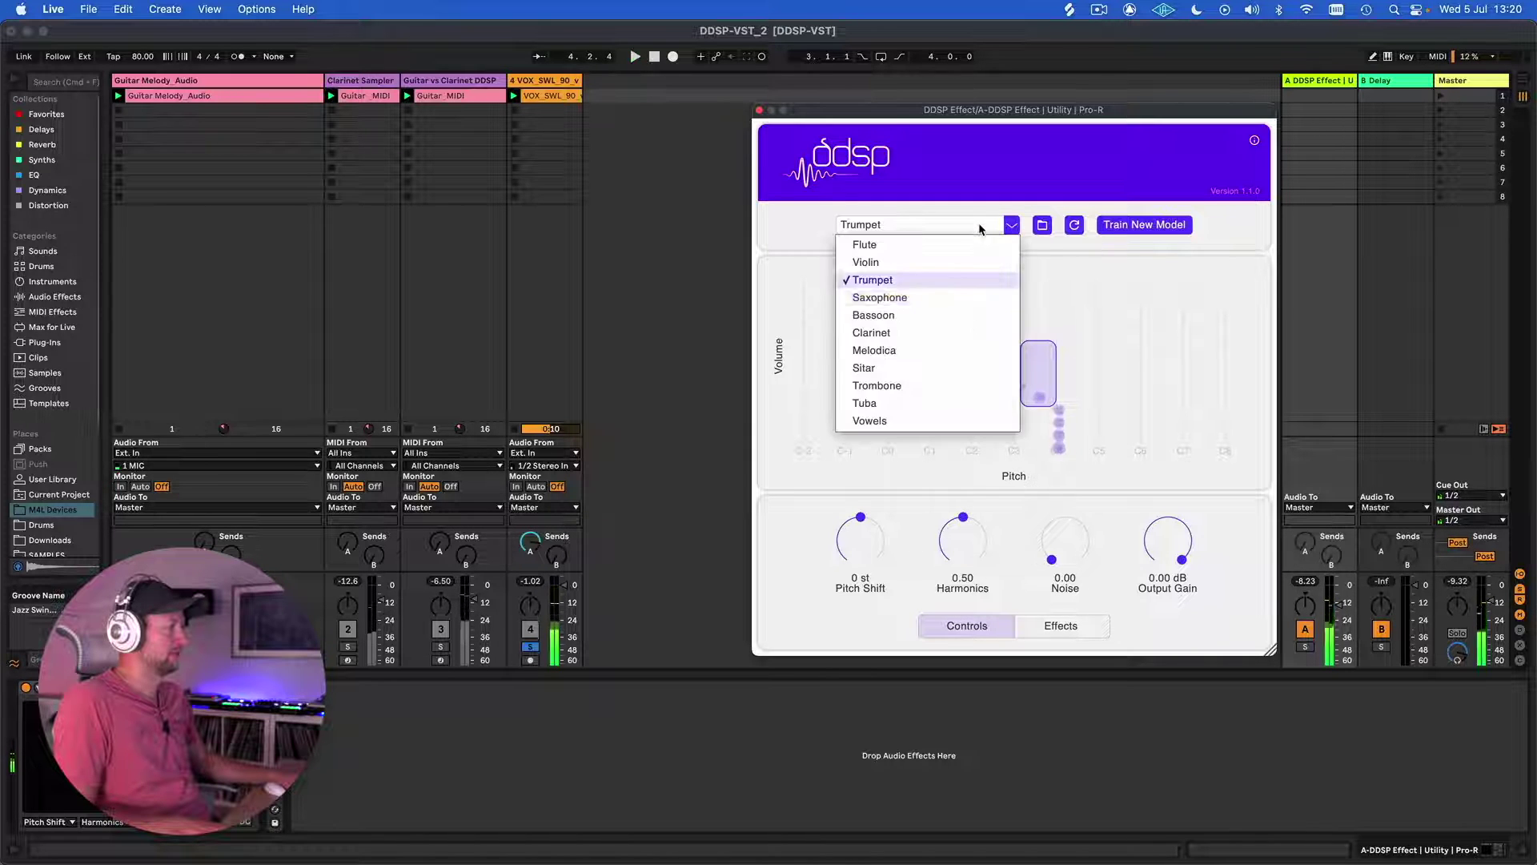
{"action": "left_click", "coordinate": [949, 418]}
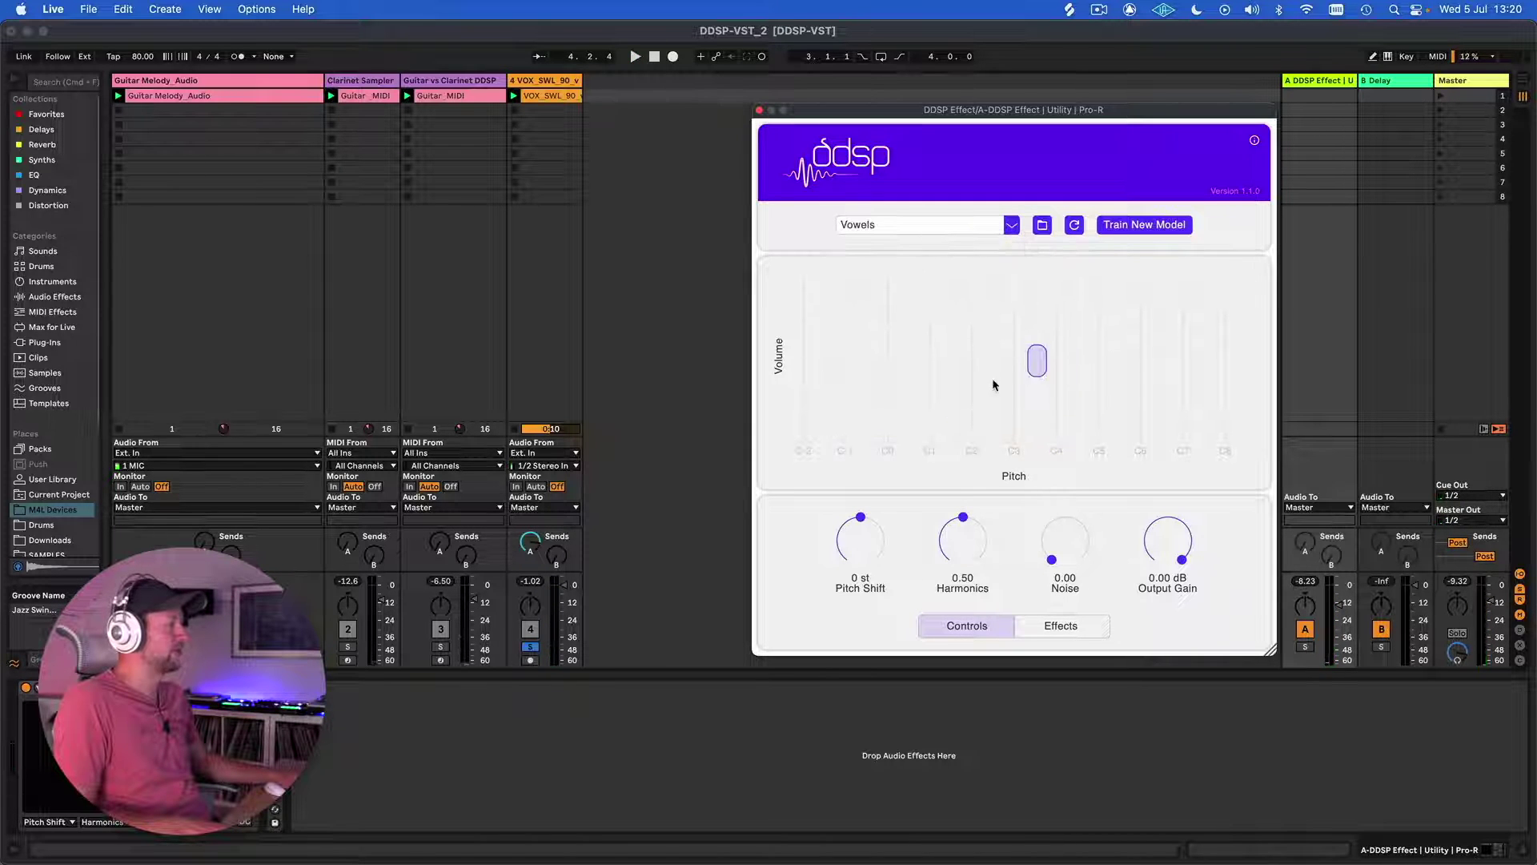
{"action": "left_click_drag", "start_coordinate": [869, 554], "coordinate": [867, 569]}
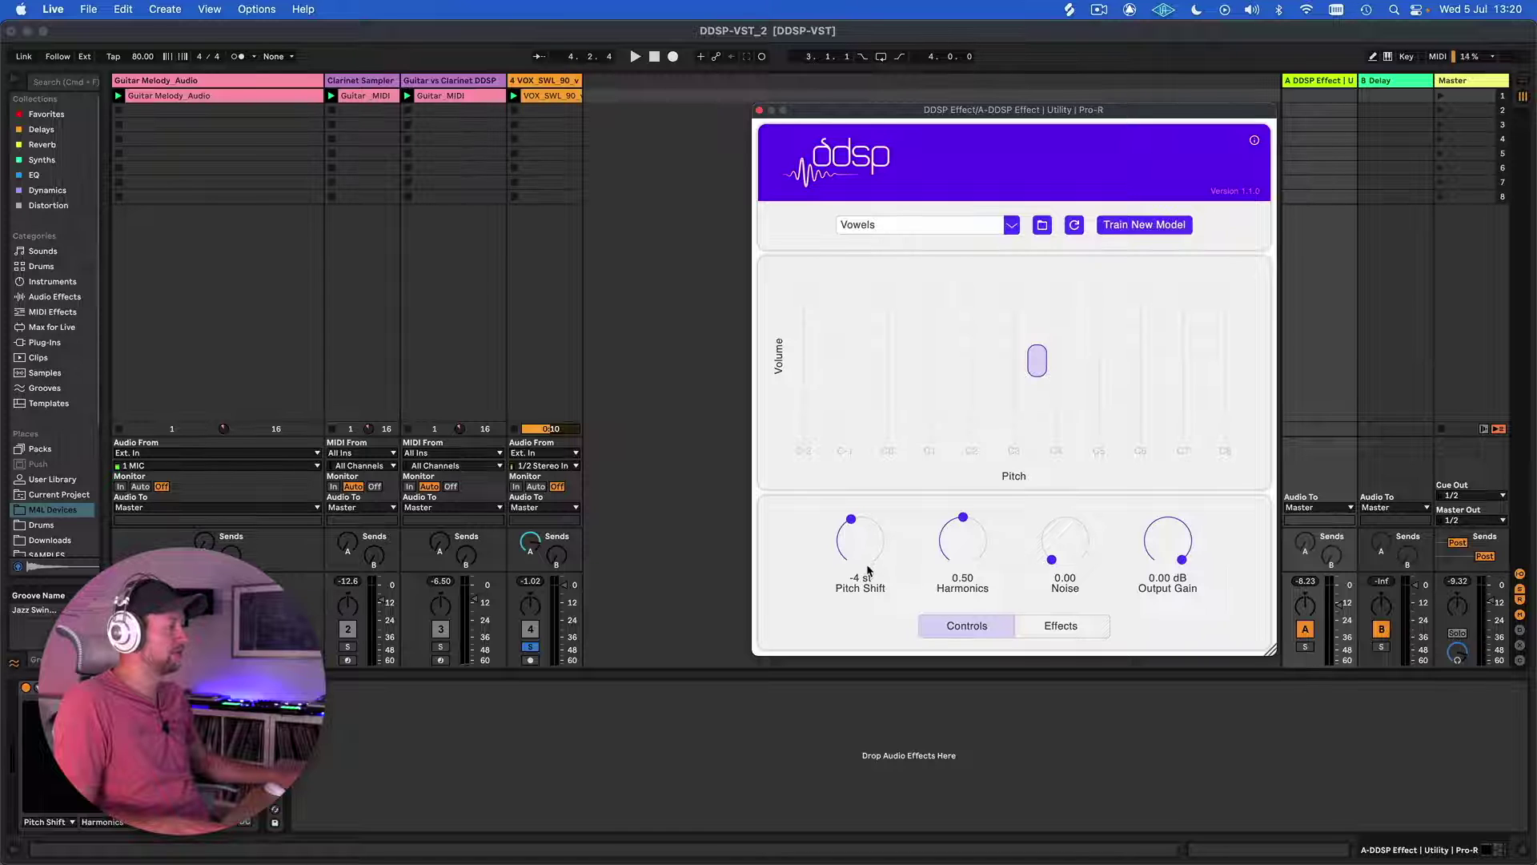
{"action": "key", "text": "space"}
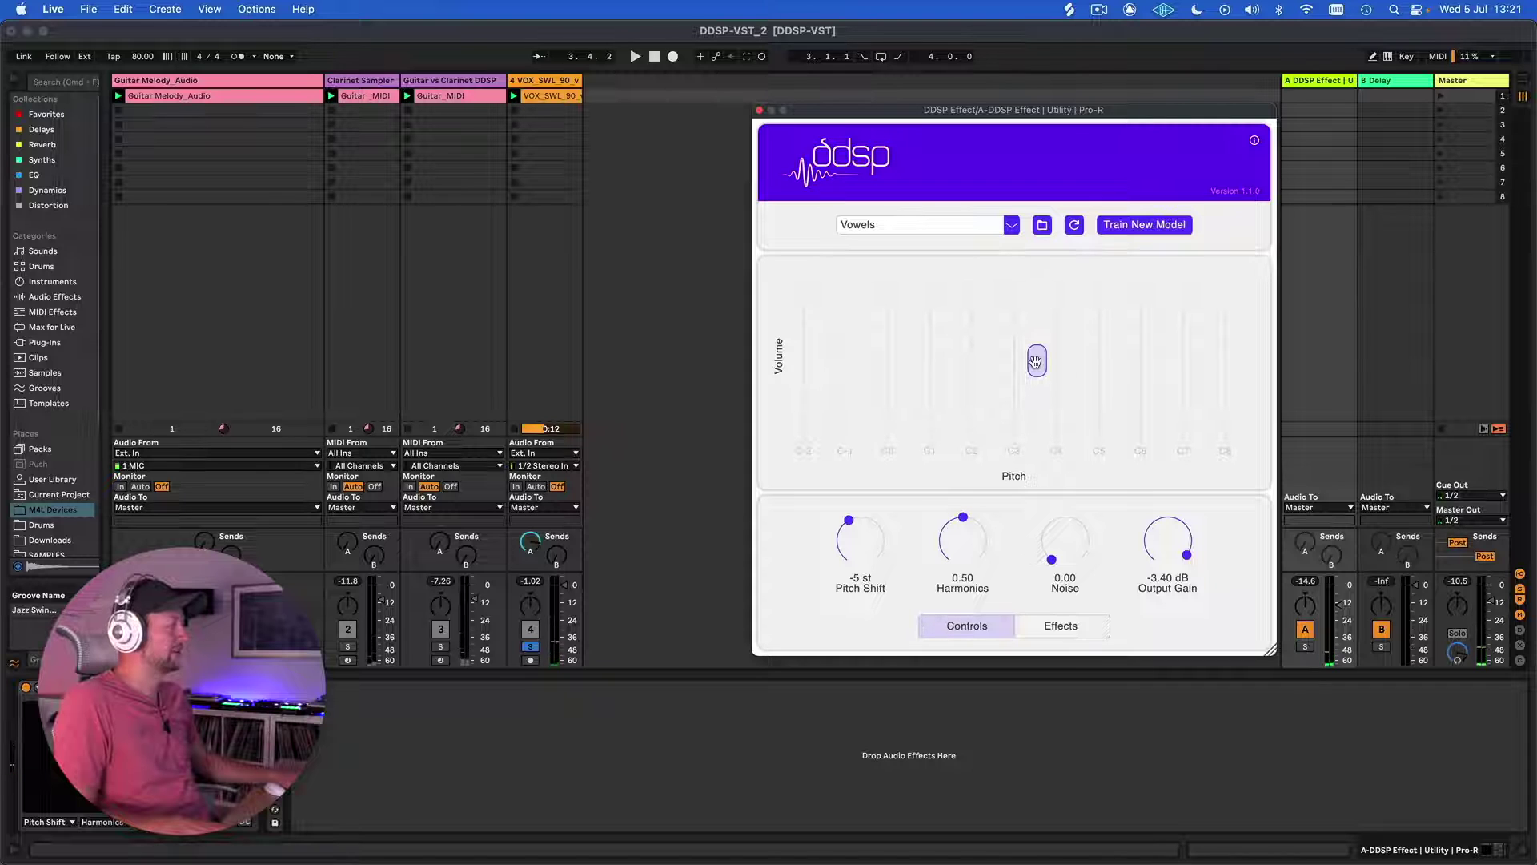
{"action": "key", "text": "space"}
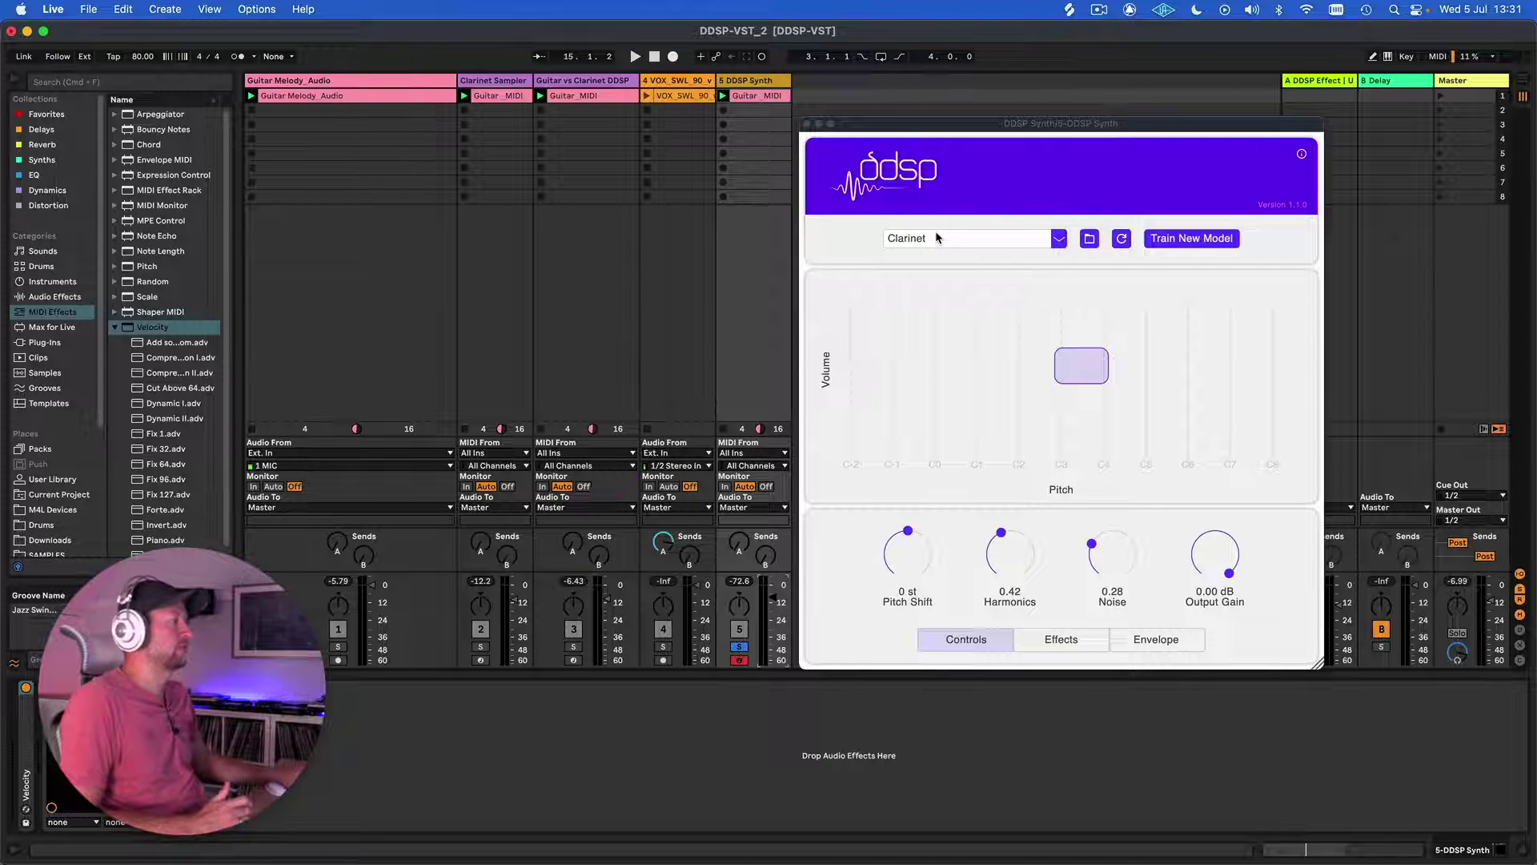
Step: Switch the DDSP Synth's instrument model from Clarinet to Tuba
{"action": "left_click", "coordinate": [937, 238]}
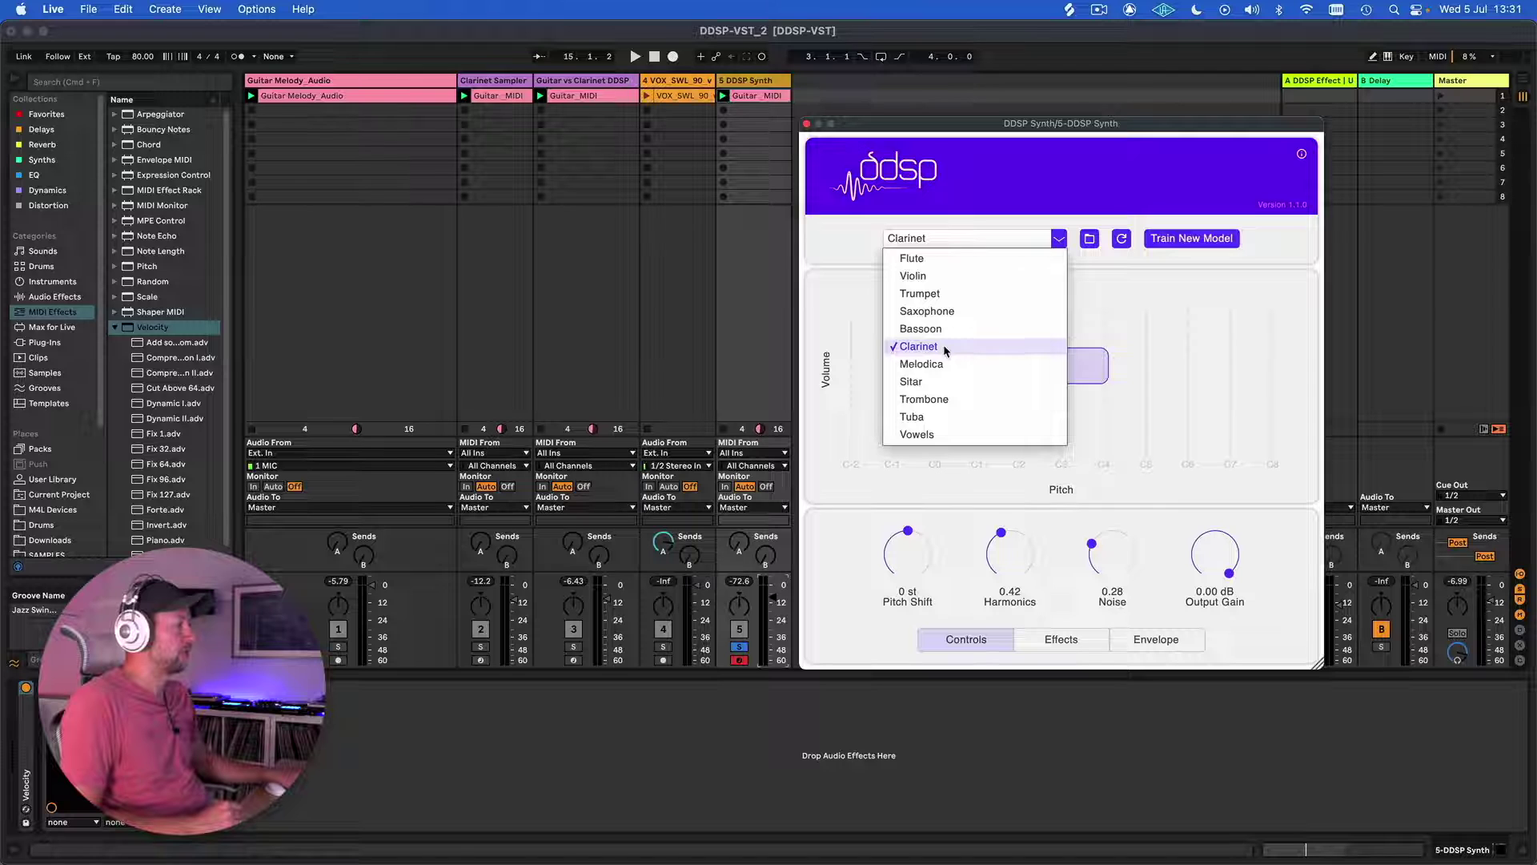
{"action": "left_click", "coordinate": [984, 161]}
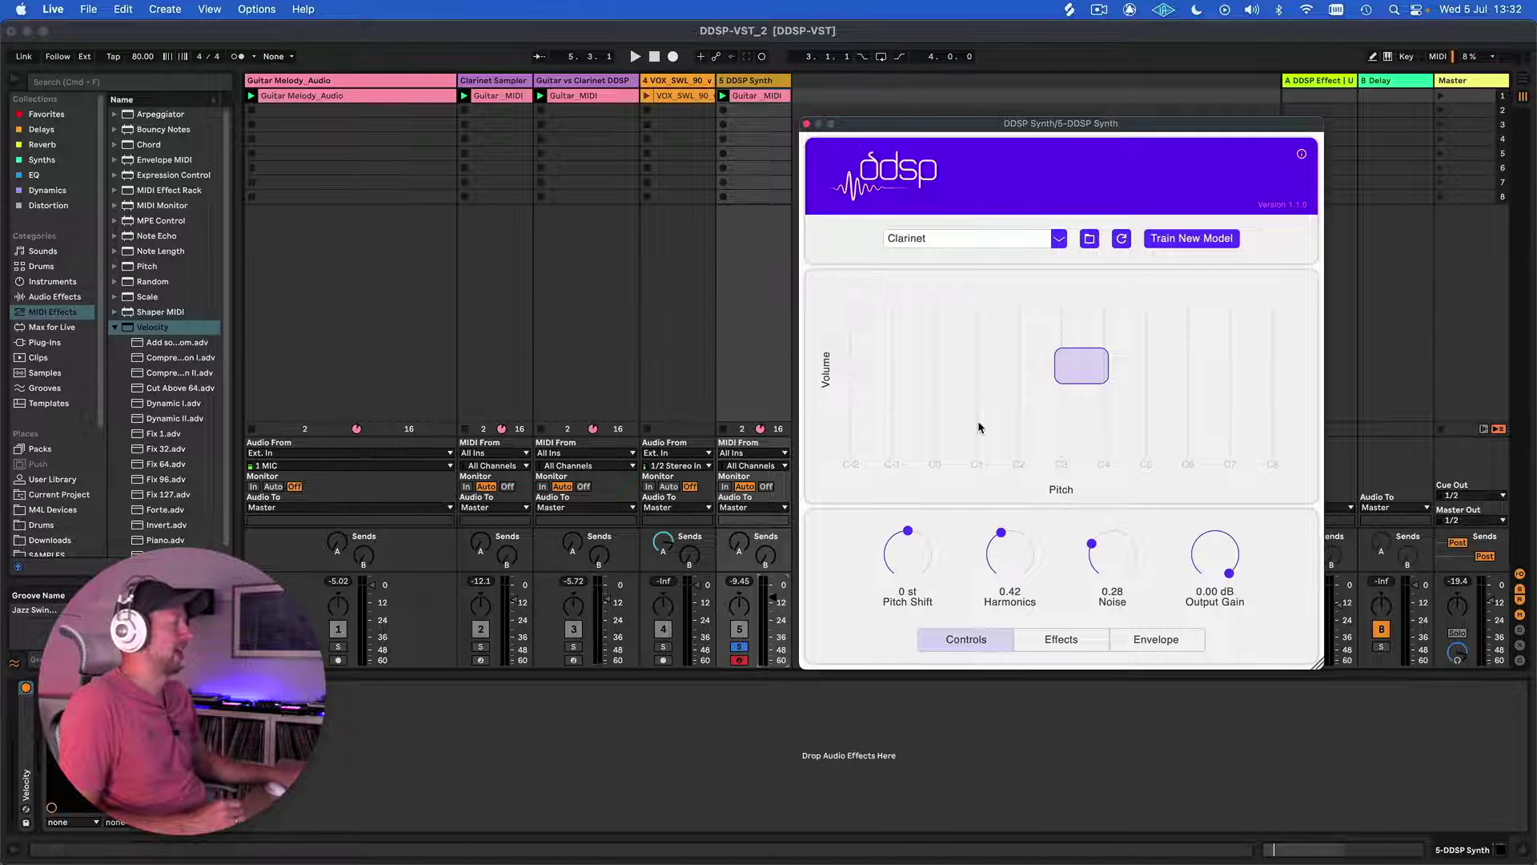
{"action": "left_click", "coordinate": [1027, 241]}
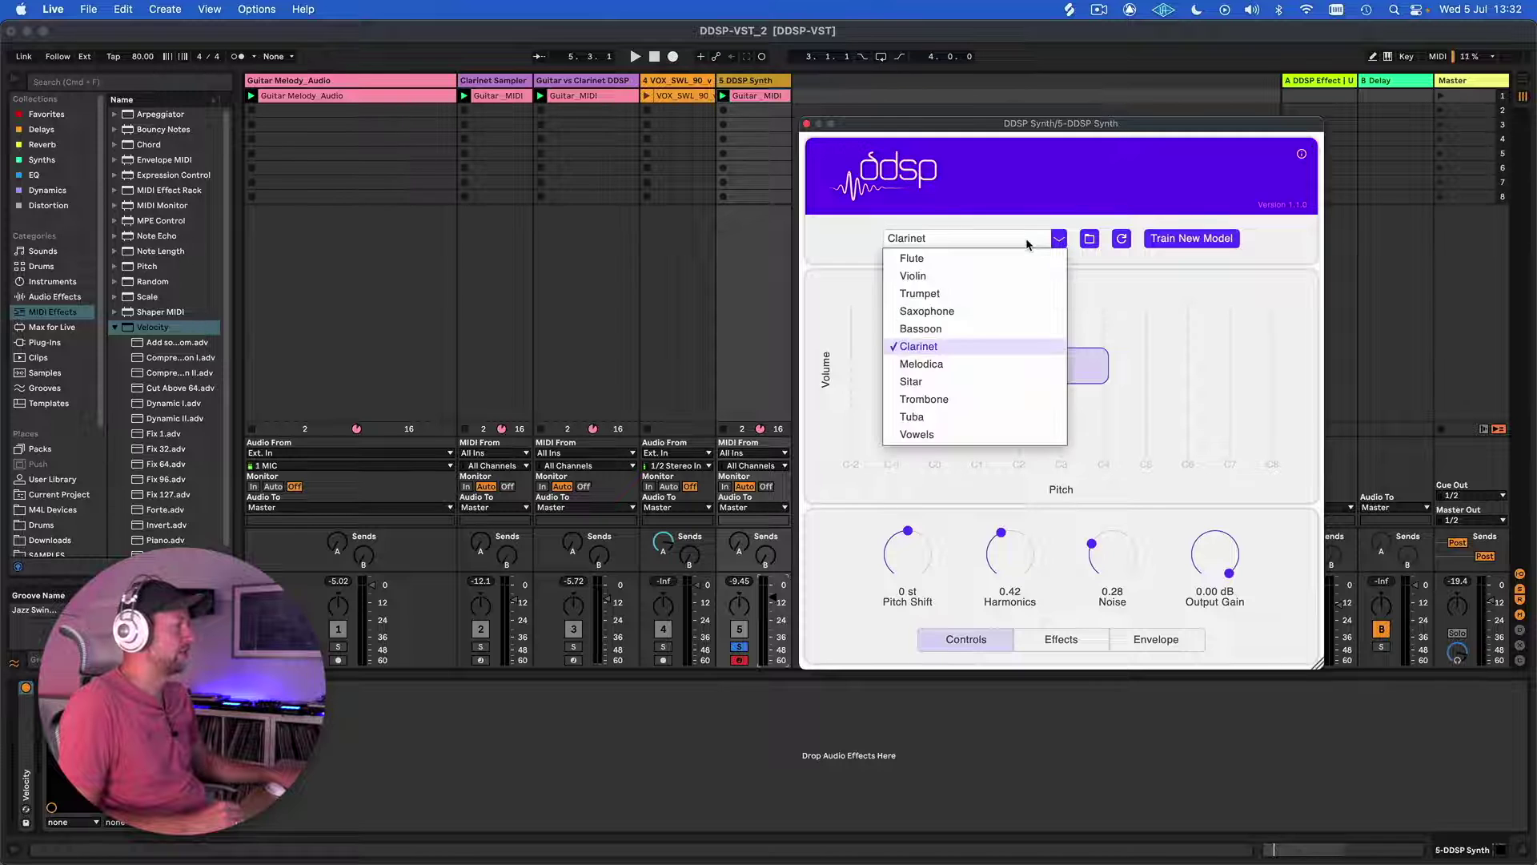
{"action": "left_click", "coordinate": [1003, 417]}
Step: Play the tuba, drop Pitch Shift to -24 st and move the XY pad range to around C3
{"action": "key", "text": "space"}
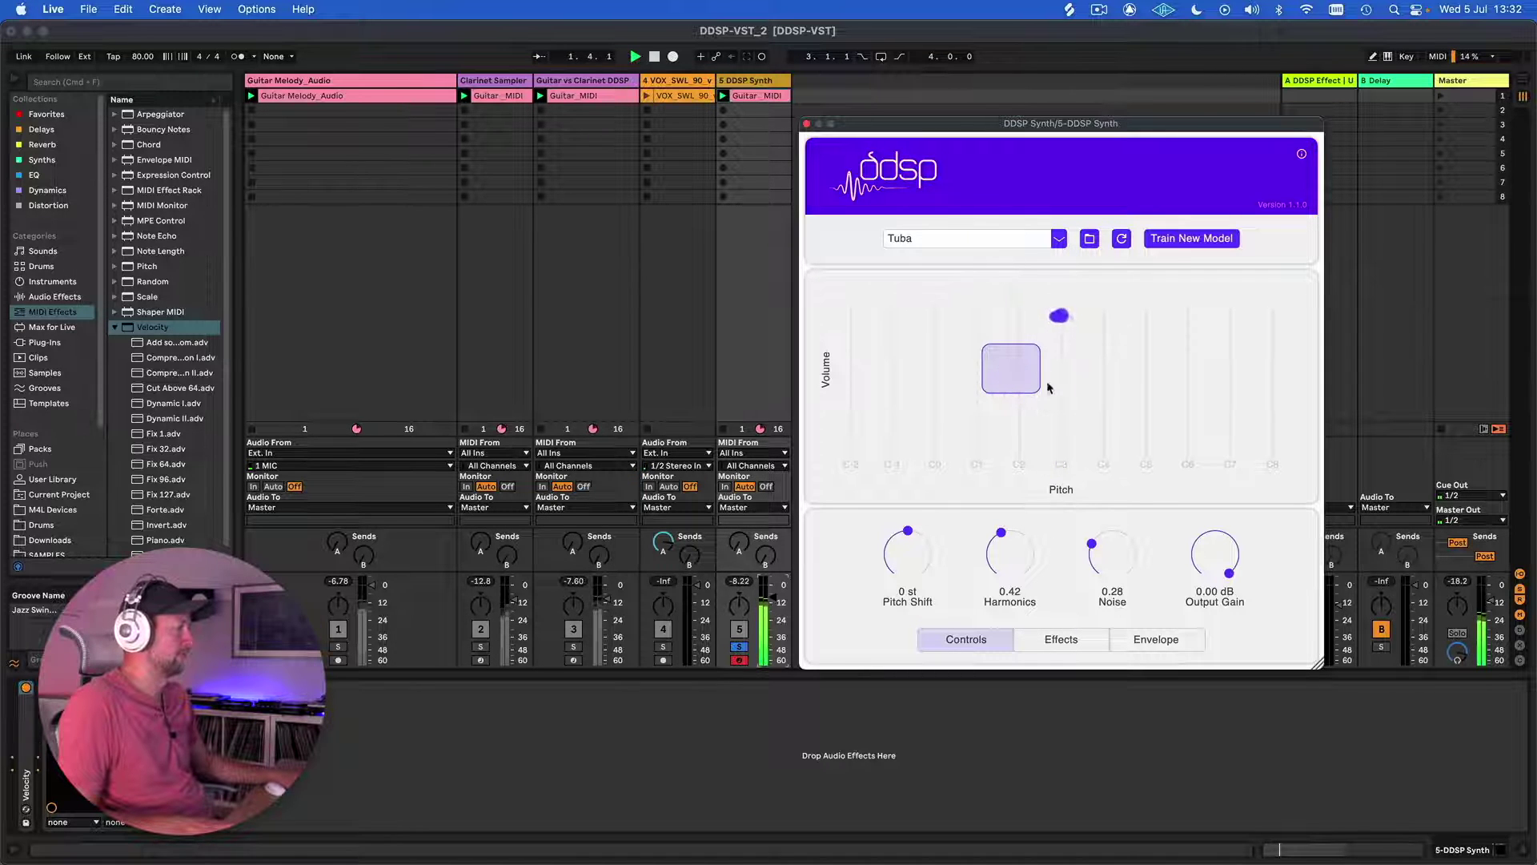
{"action": "left_click_drag", "start_coordinate": [1011, 368], "coordinate": [909, 433]}
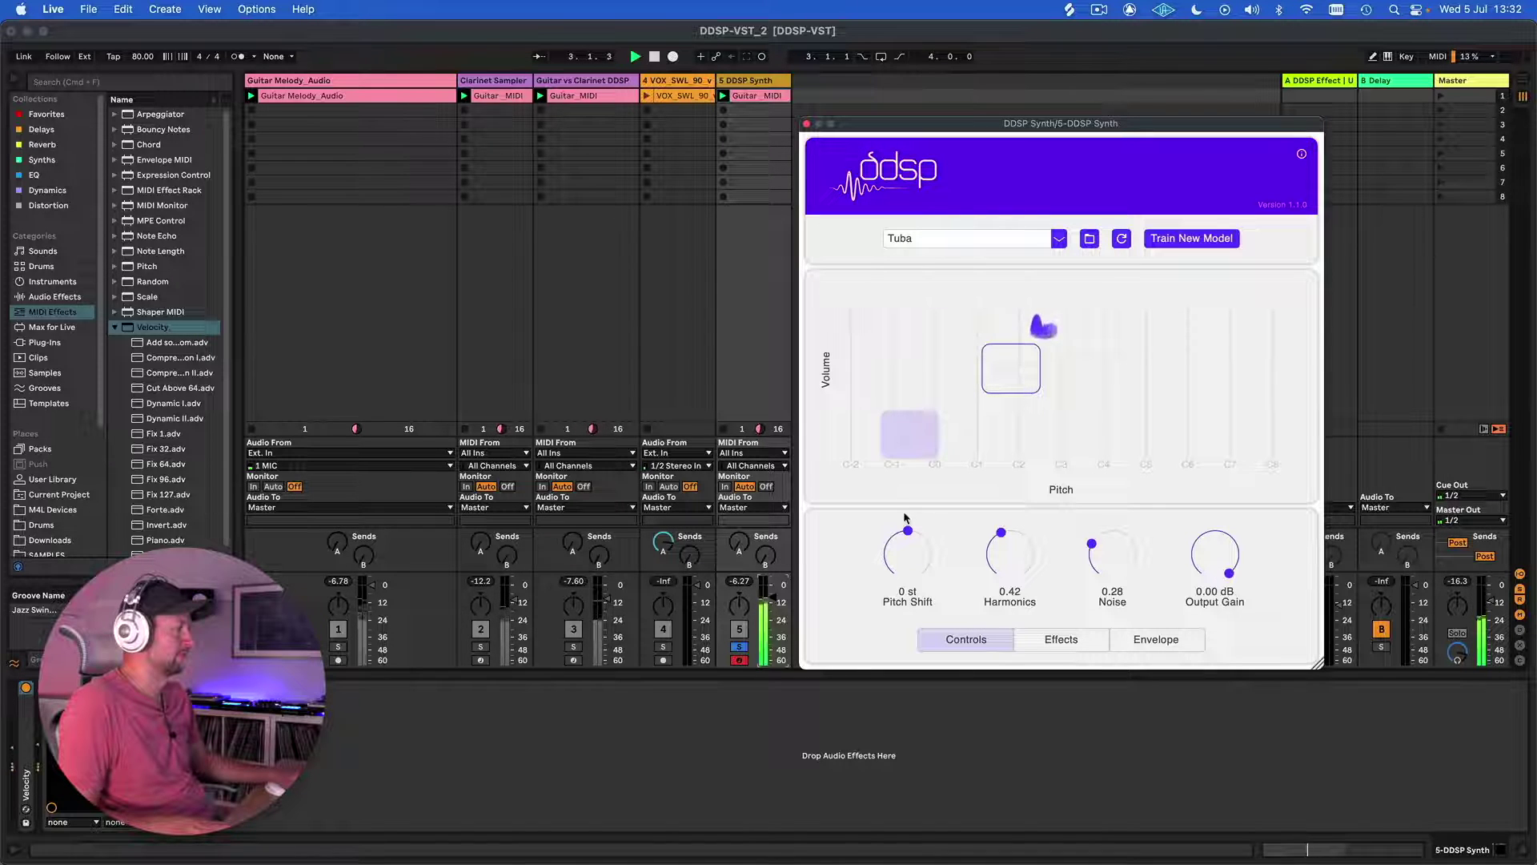
{"action": "left_click_drag", "start_coordinate": [905, 562], "coordinate": [906, 673]}
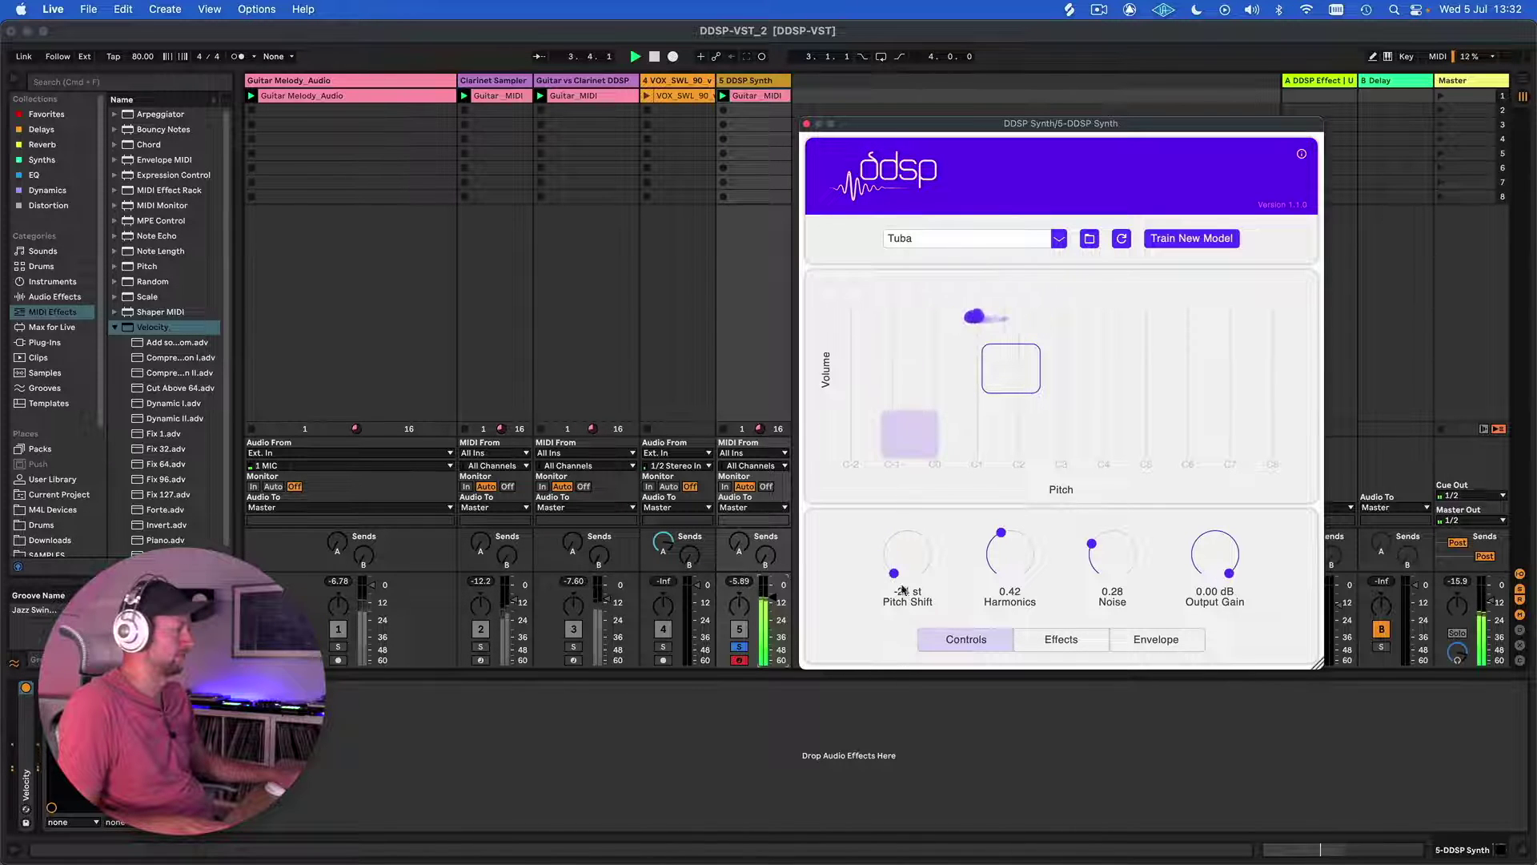
{"action": "left_click_drag", "start_coordinate": [927, 422], "coordinate": [1031, 400]}
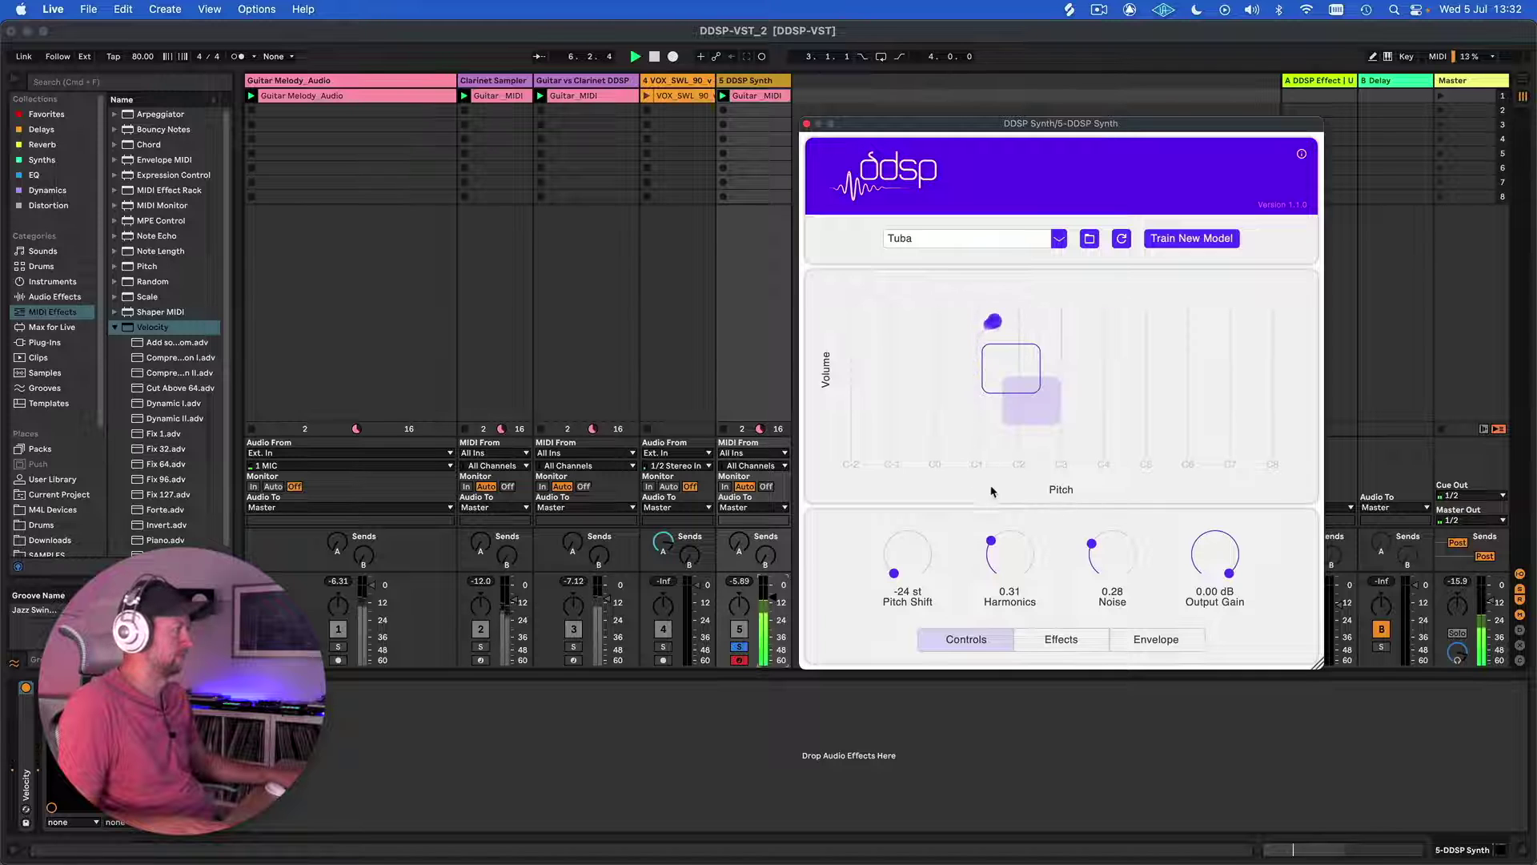
Step: Shift all Guitar_MIDI notes down an octave and raise the tuba's Pitch Shift to -12 st
{"action": "left_click", "coordinate": [593, 673]}
{"action": "key", "text": "super+a"}
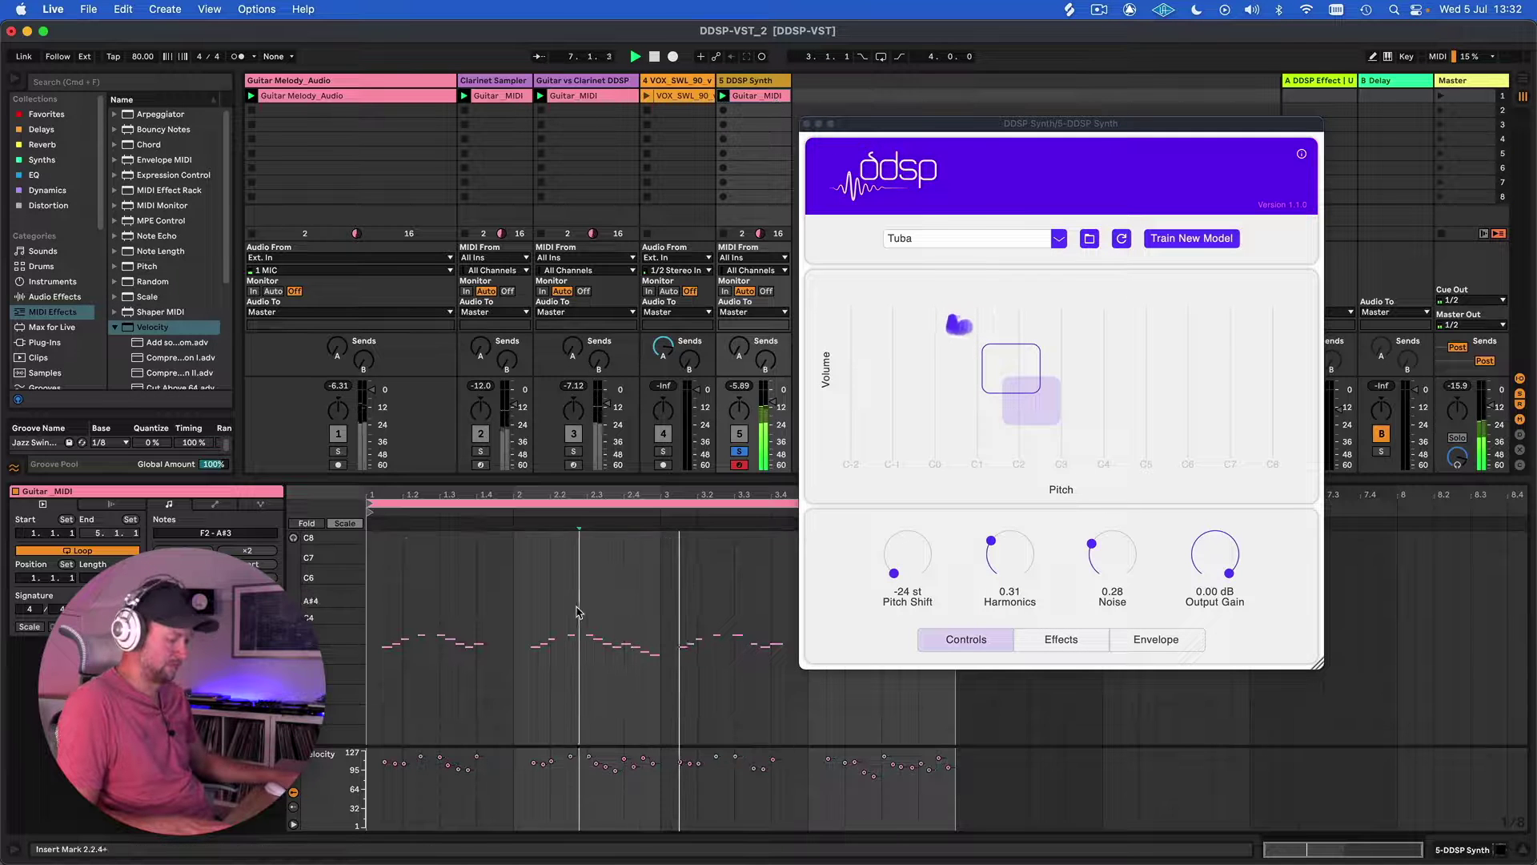
{"action": "key", "text": "shift+Down"}
{"action": "key", "text": "shift+Down"}
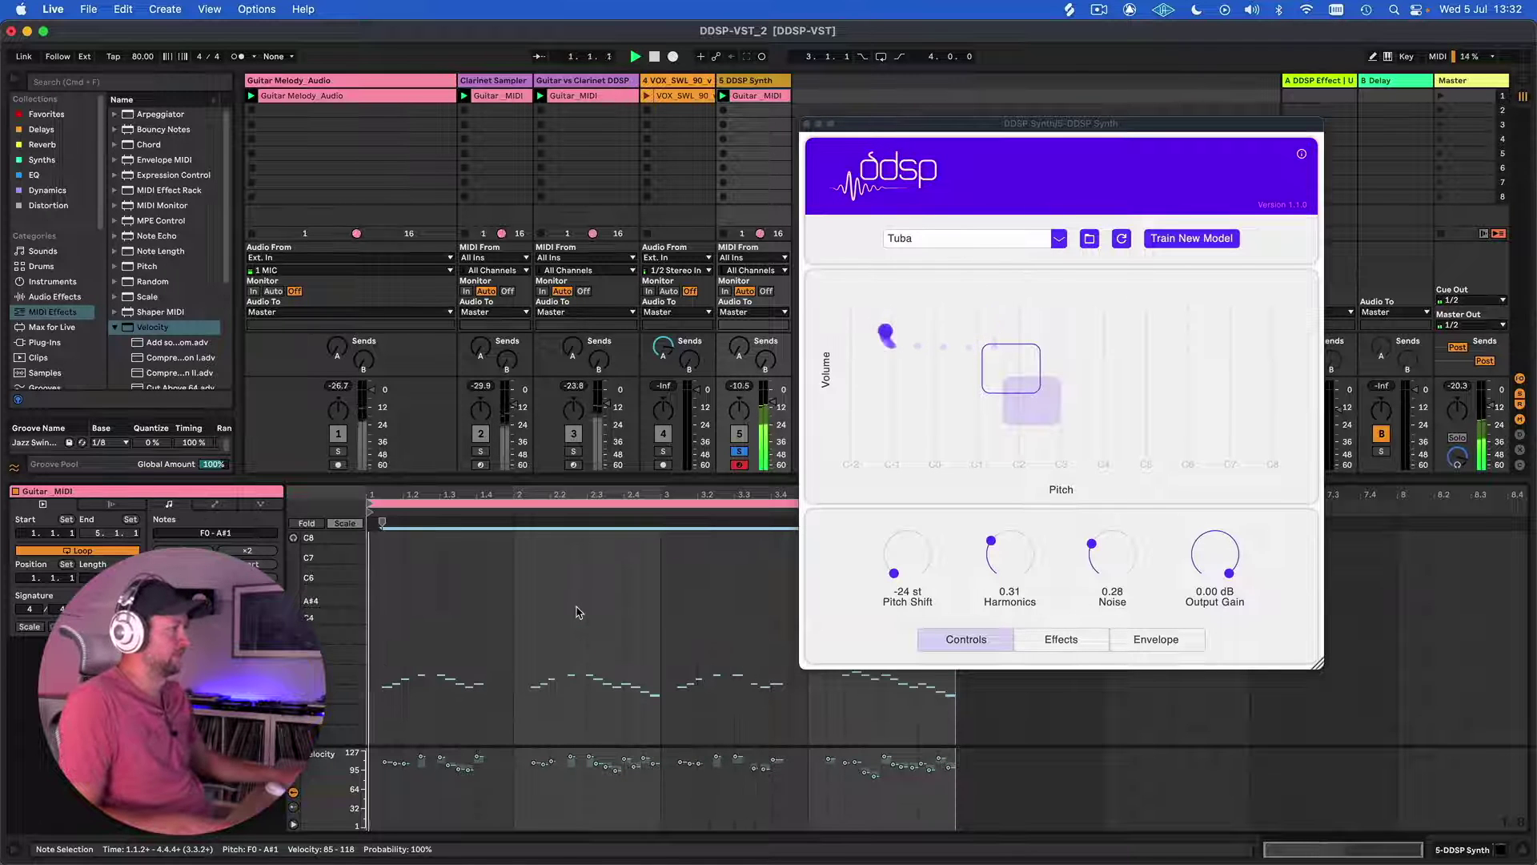
{"action": "left_click_drag", "start_coordinate": [887, 533], "coordinate": [833, 505]}
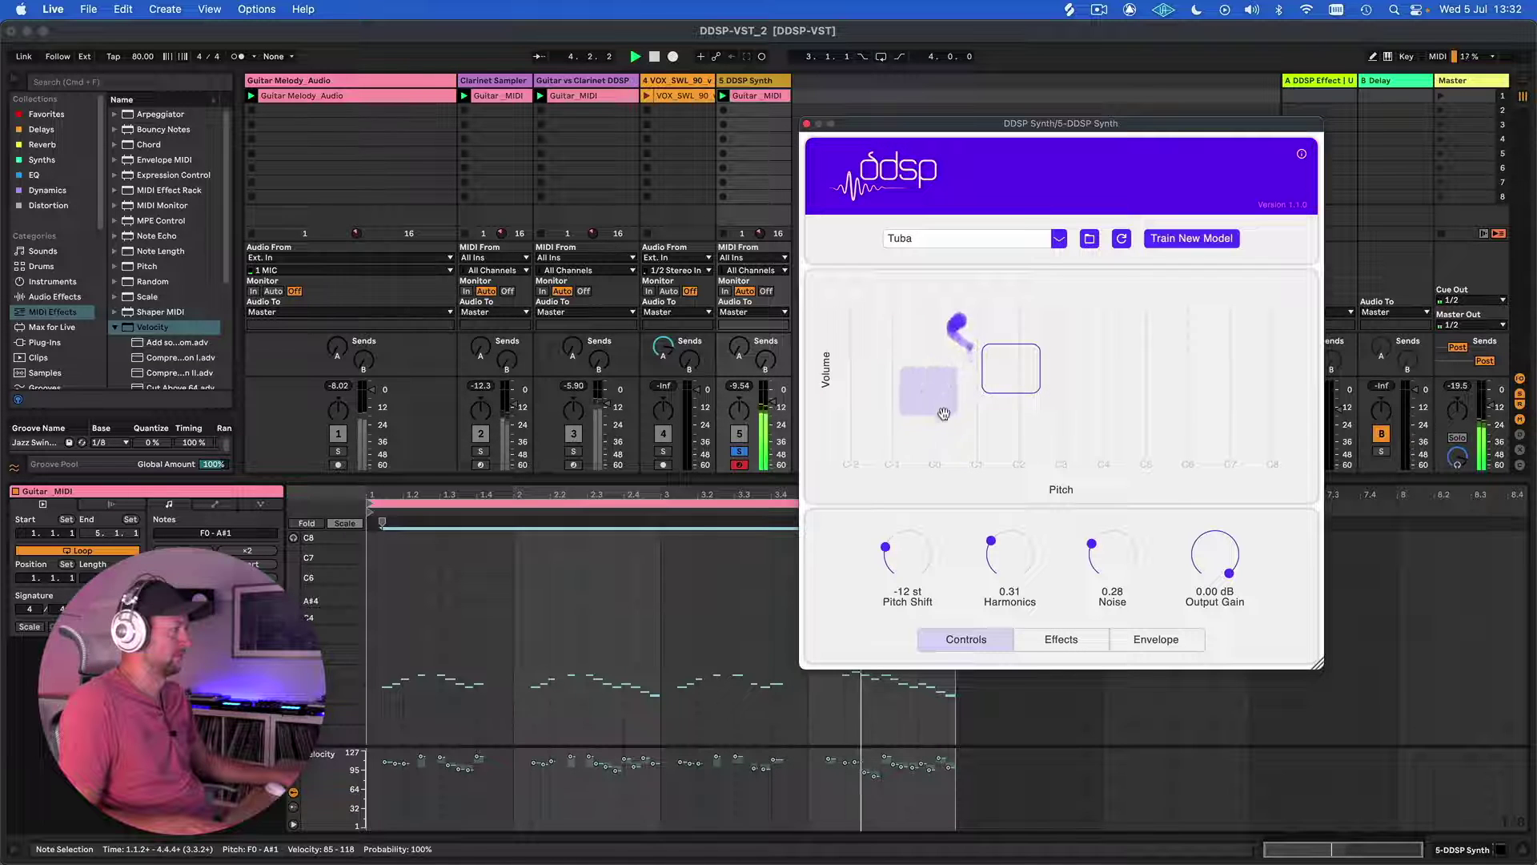
{"action": "key", "text": "space"}
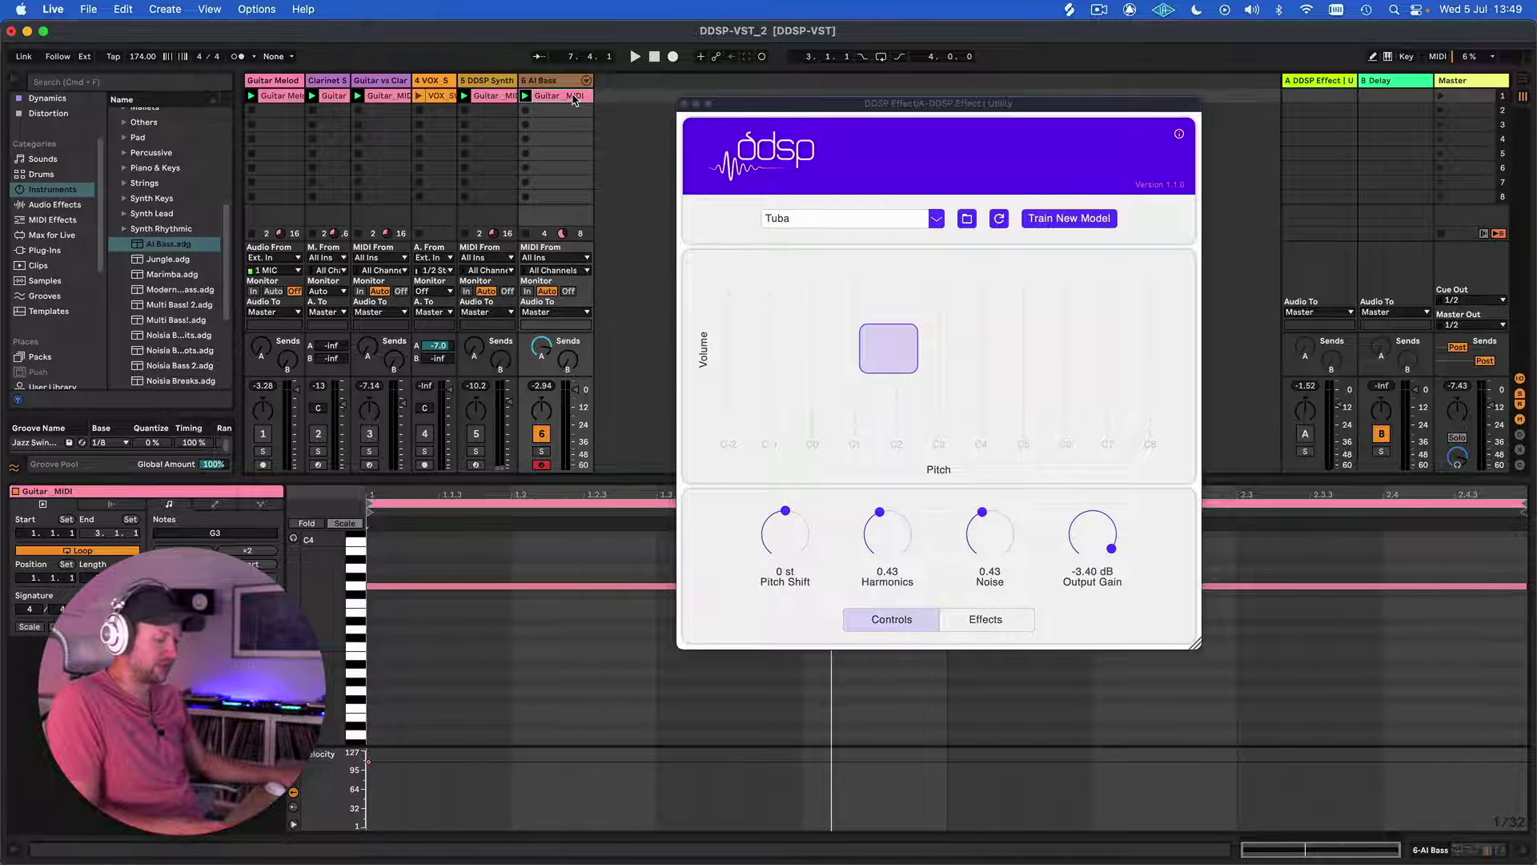
{"action": "key", "text": "shift+Tab"}
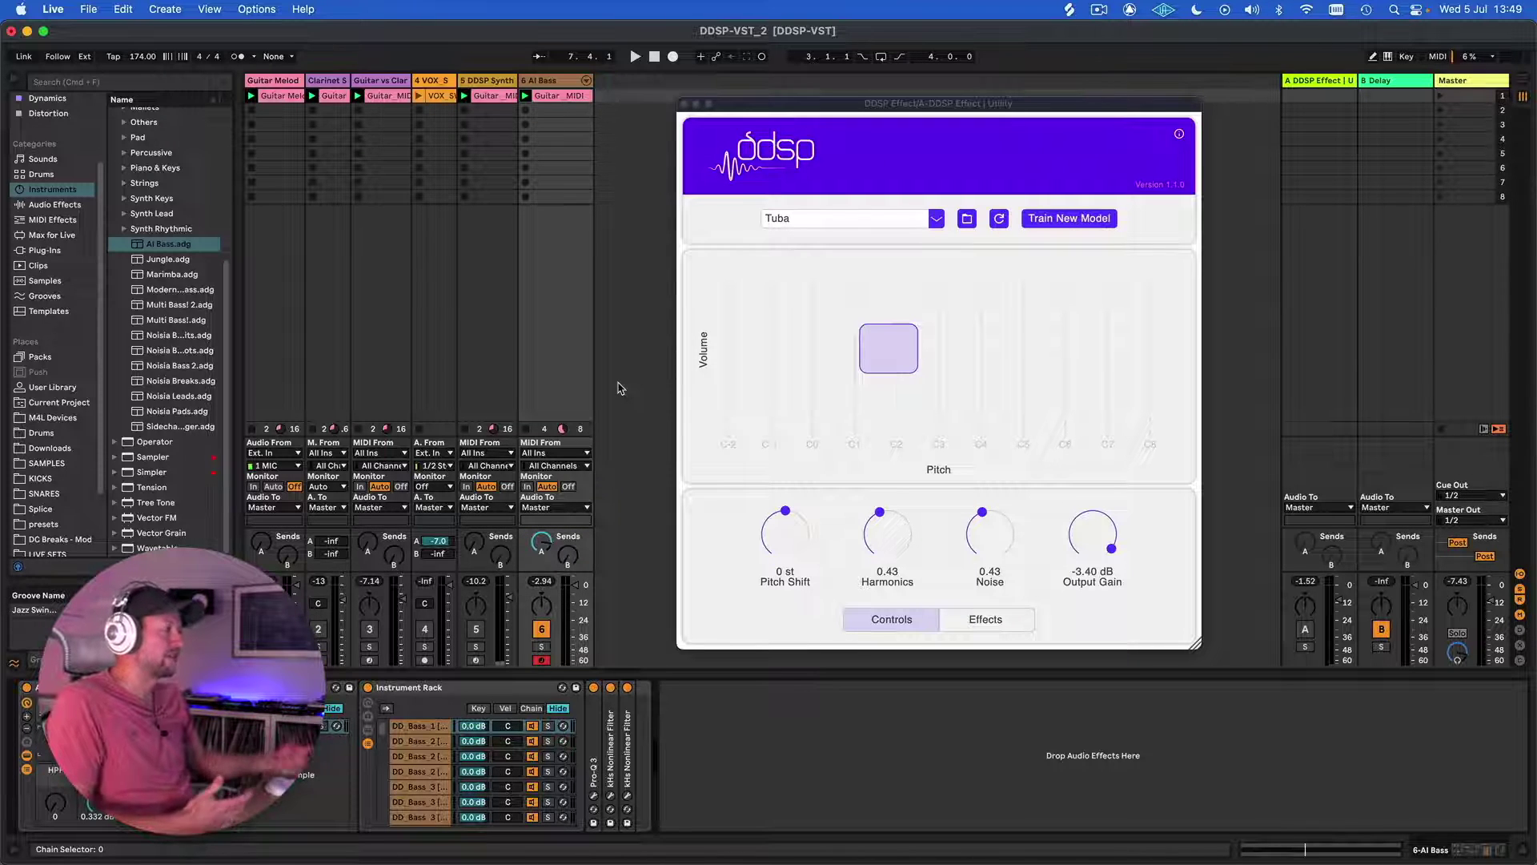
{"action": "key", "text": "shift+Tab"}
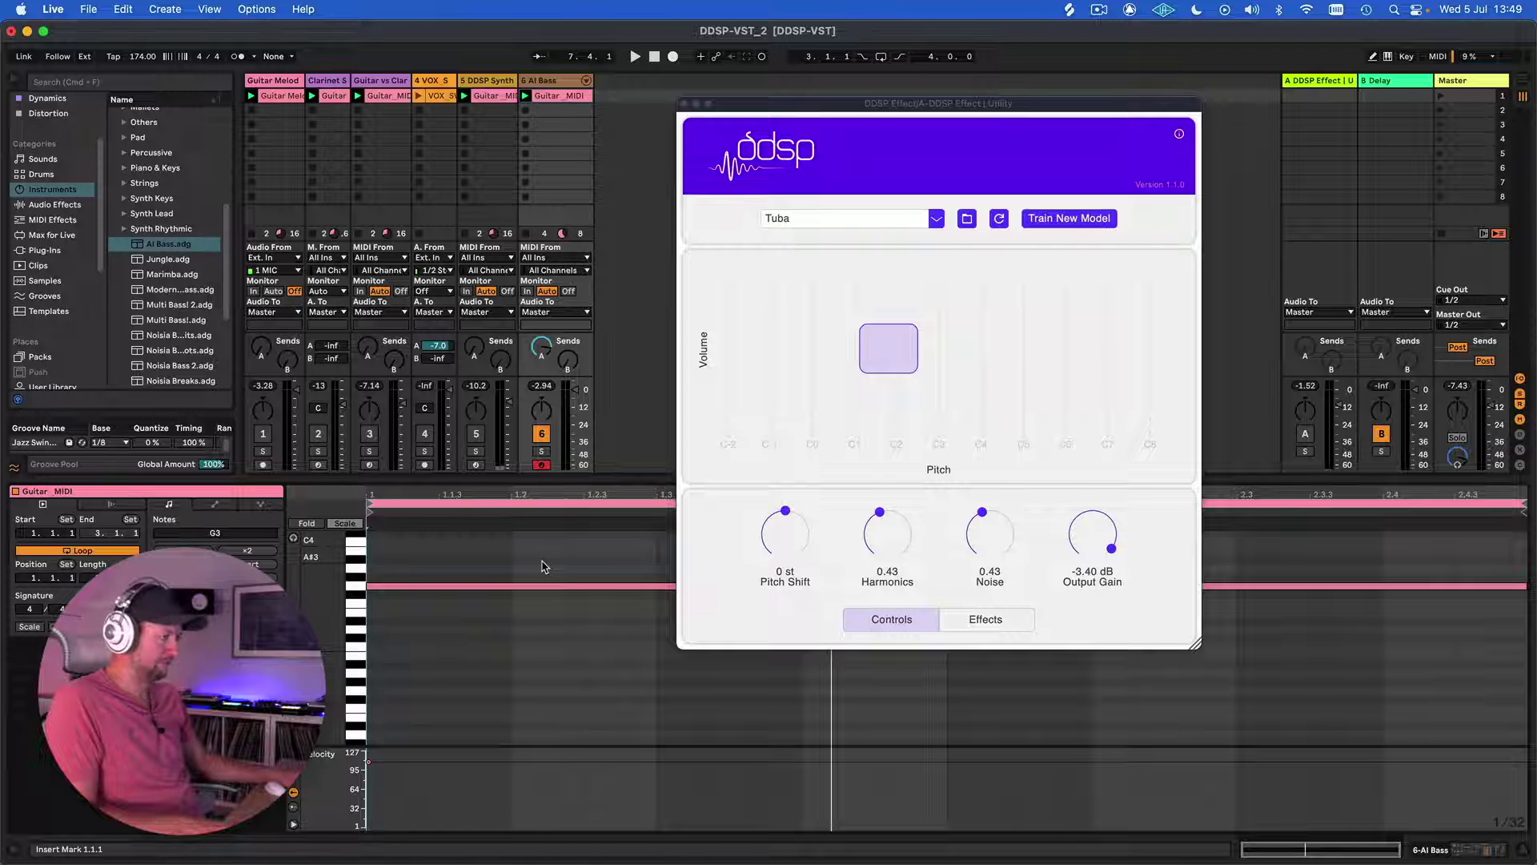
{"action": "key", "text": "space"}
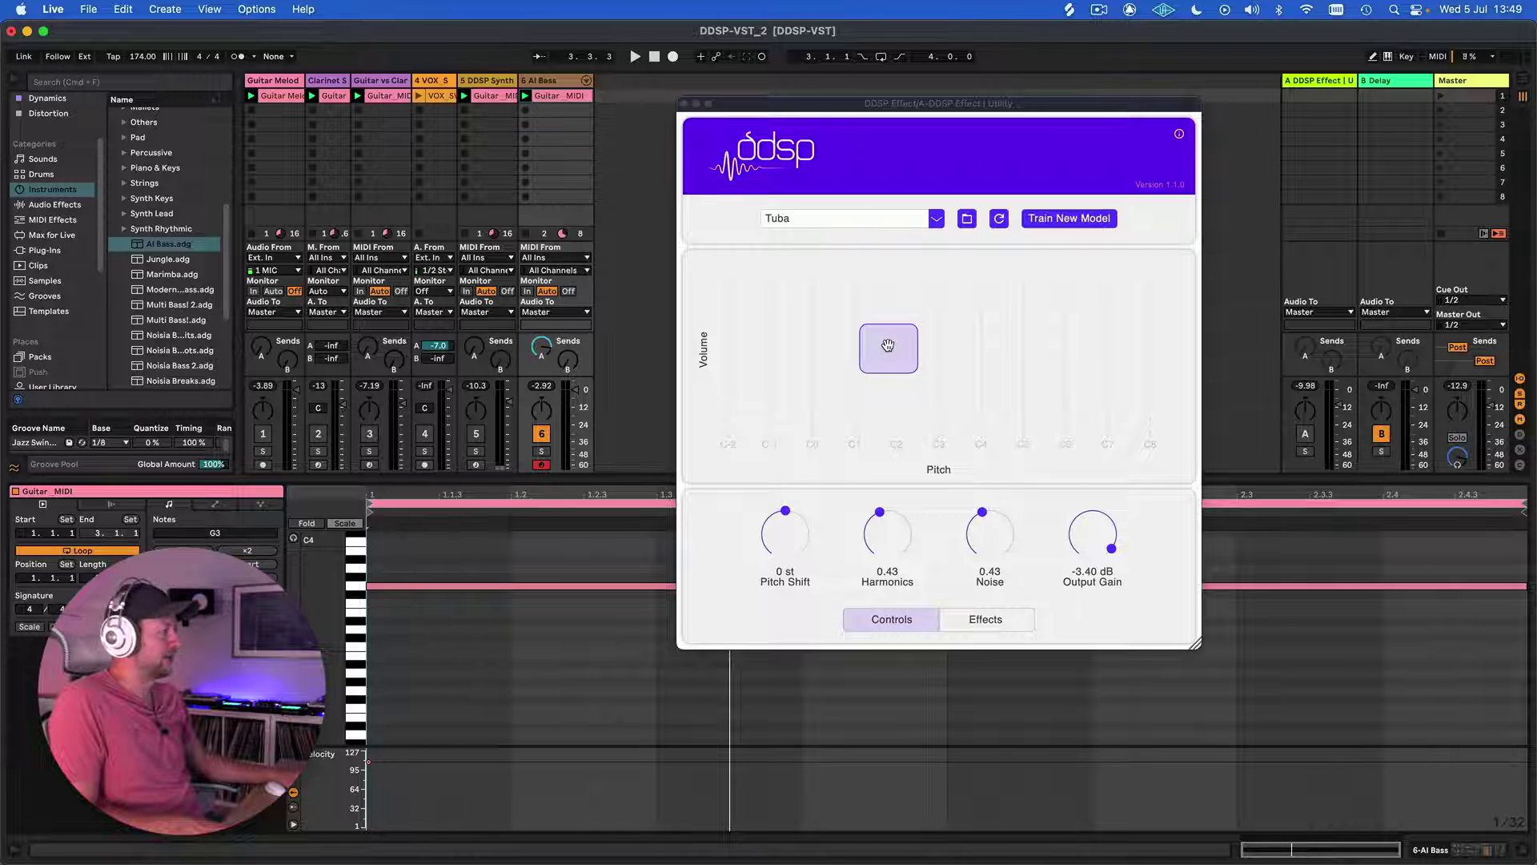
Step: Activate Return A, lower its Tuba Pitch Shift to -12 st and rebalance the XY pad range
{"action": "left_click", "coordinate": [1314, 436]}
{"action": "key", "text": "space"}
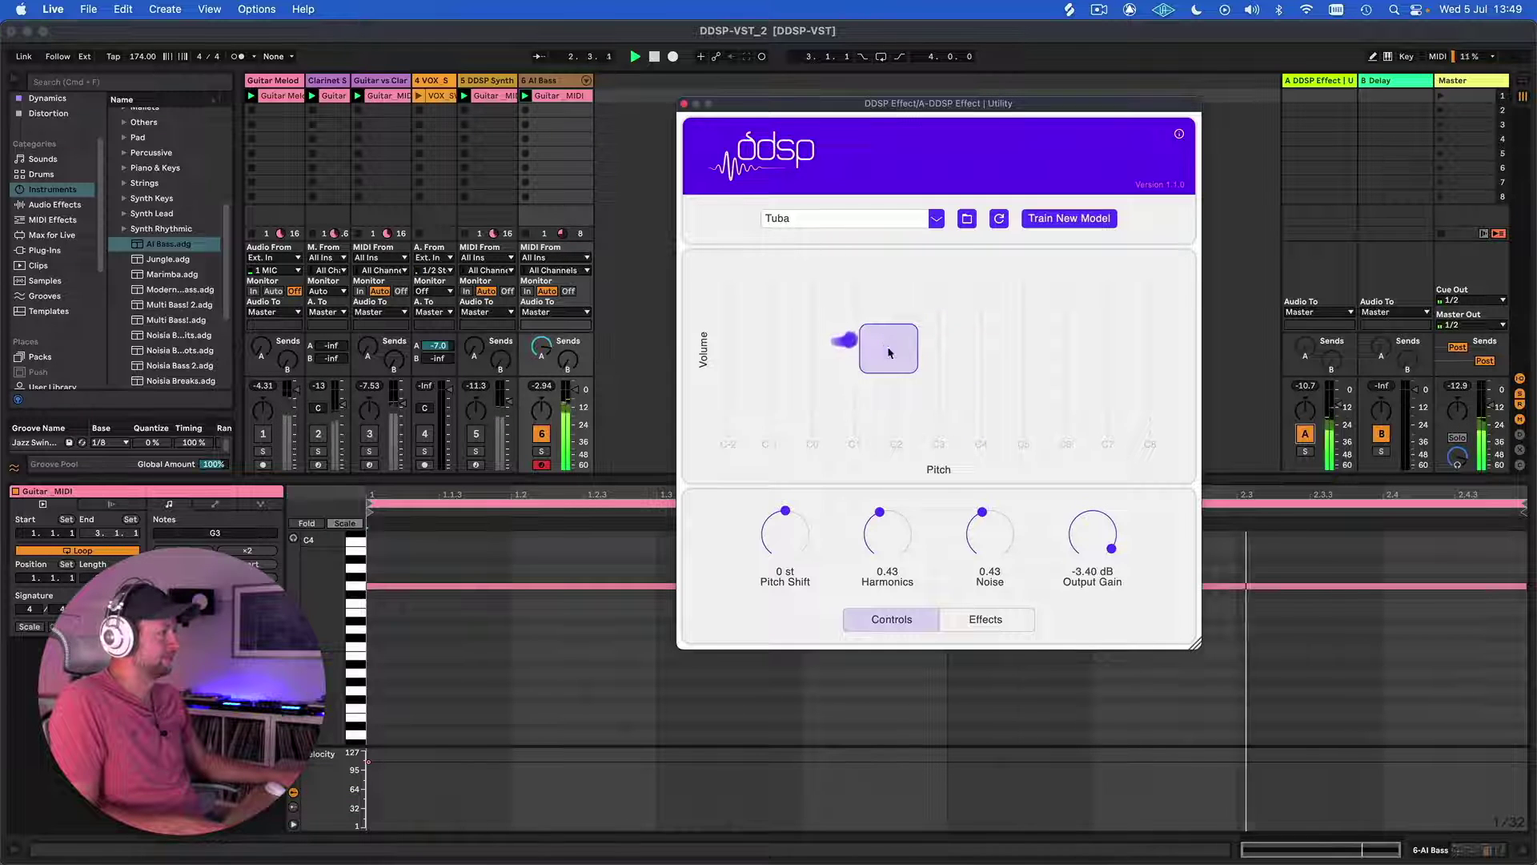
{"action": "left_click_drag", "start_coordinate": [888, 346], "coordinate": [754, 419]}
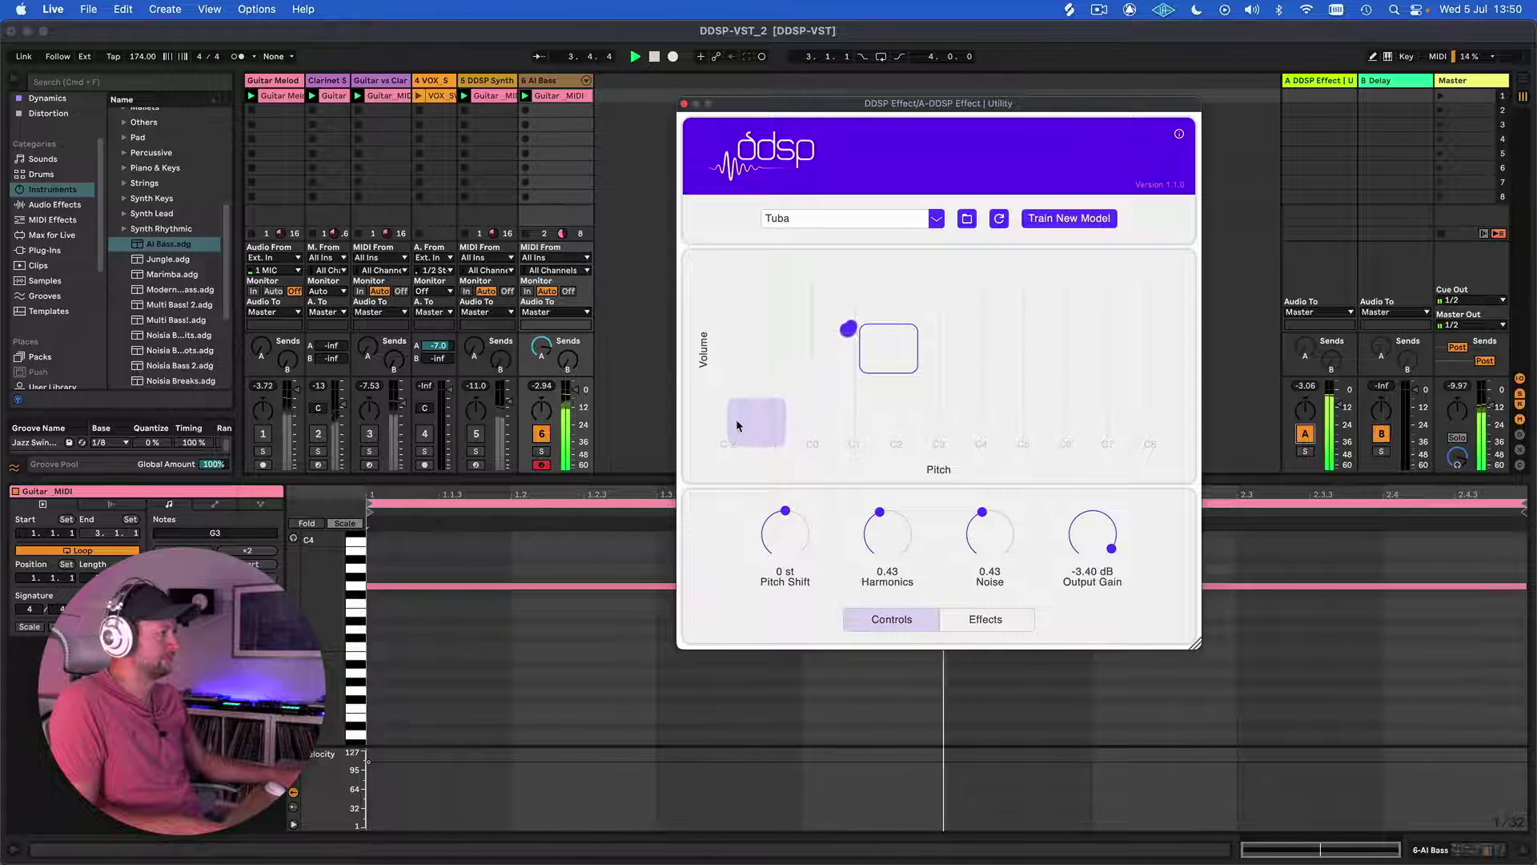
{"action": "left_click_drag", "start_coordinate": [785, 535], "coordinate": [776, 593]}
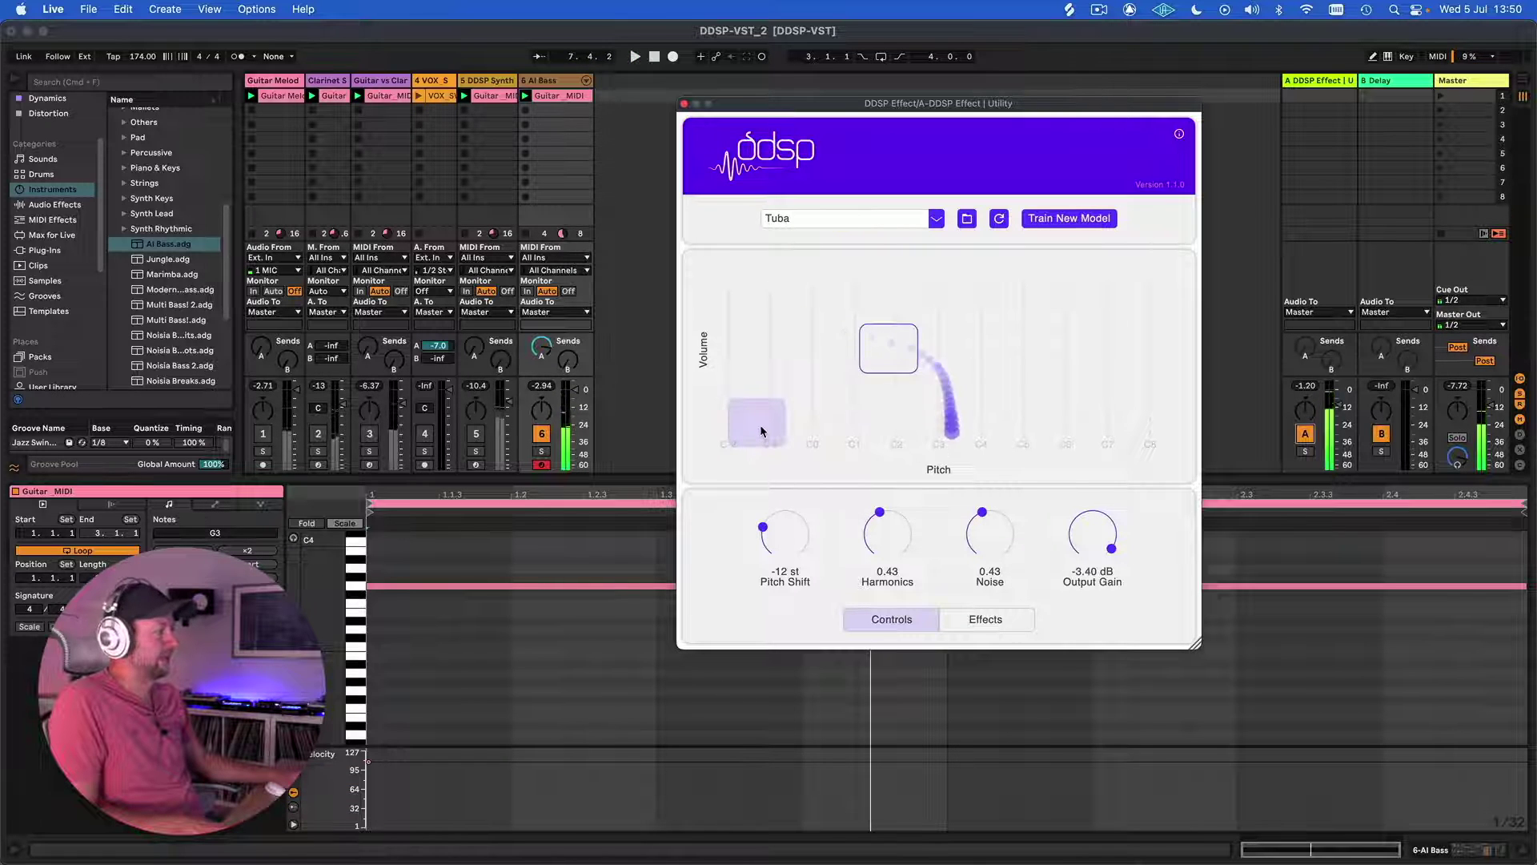
{"action": "mouse_move", "coordinate": [759, 425]}
{"action": "left_mouse_down"}
{"action": "mouse_move", "coordinate": [791, 400]}
{"action": "mouse_move", "coordinate": [740, 425]}
{"action": "left_mouse_up"}
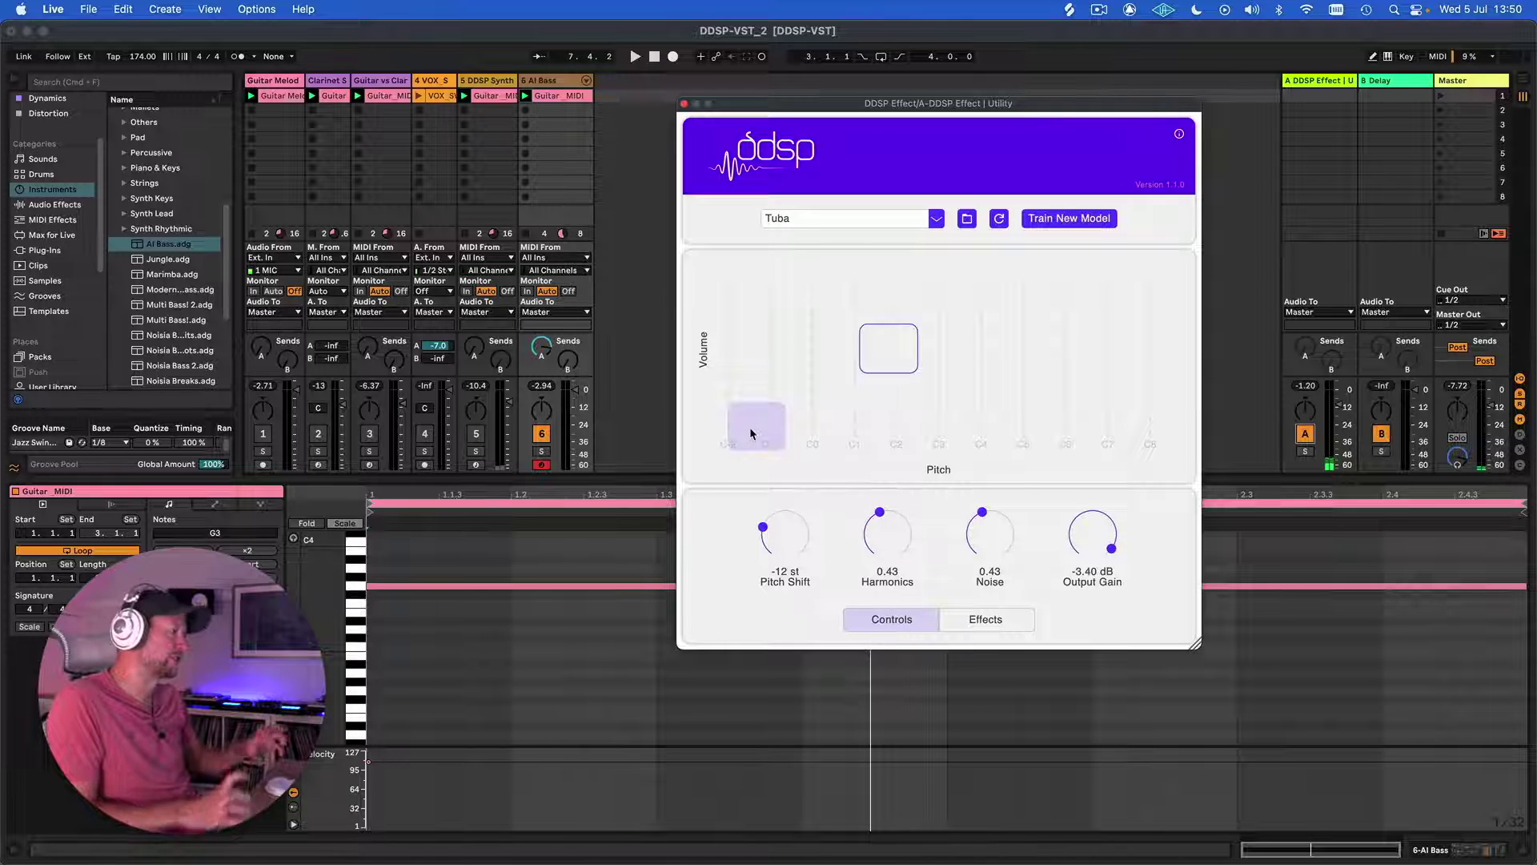
{"action": "key", "text": "space"}
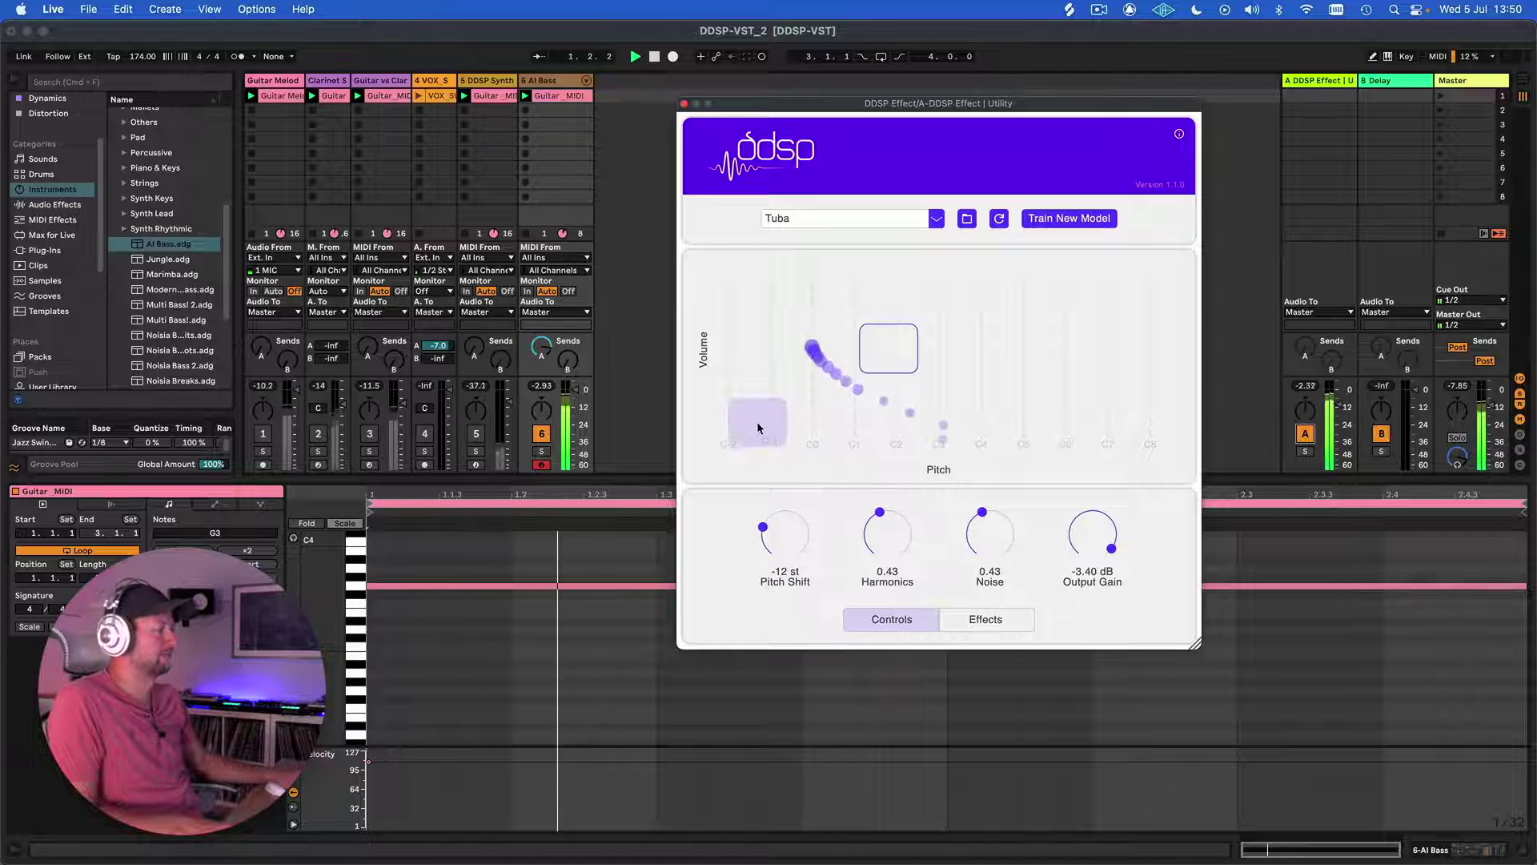